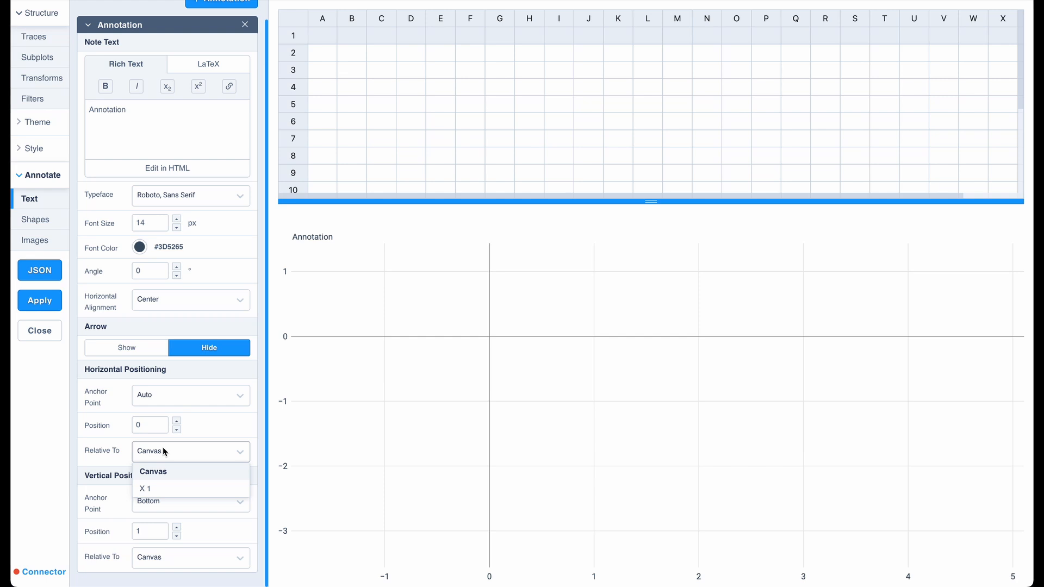
Set the annotation's horizontal position to 0.5, keeping it relative to the canvas.
left_click(142, 425)
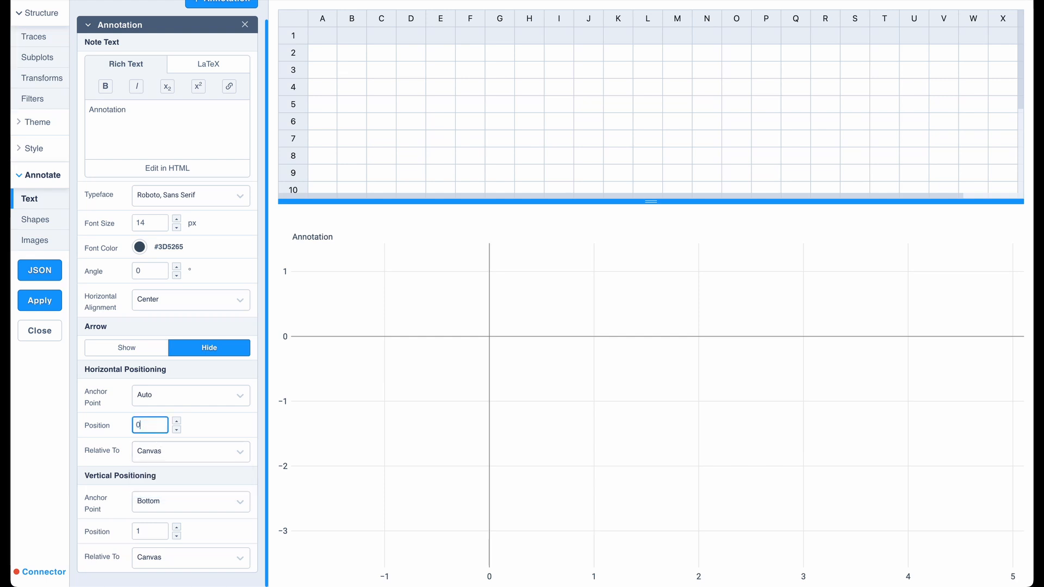
type(".5")
key("Return")
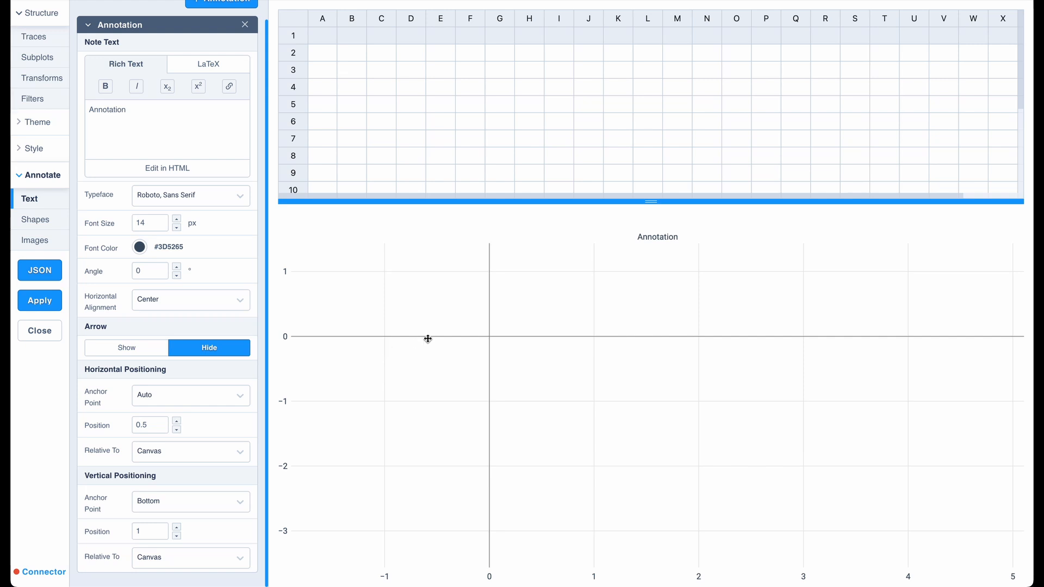
left_click_drag(426, 338, 466, 328)
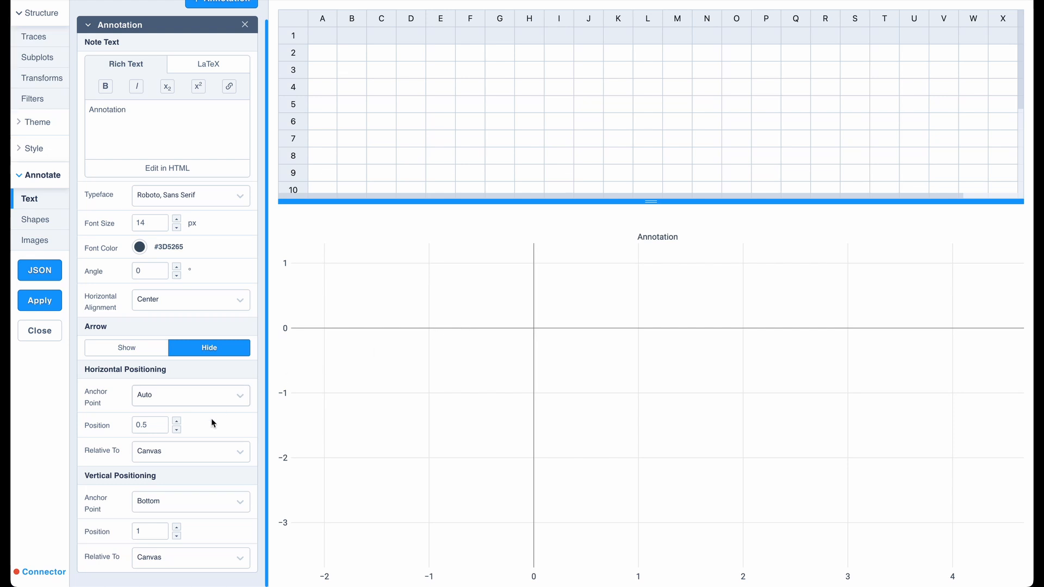
Make the annotation's horizontal position relative to the X 1 axis.
left_click(225, 451)
left_click(168, 489)
mouse_move(482, 303)
left_mouse_down()
mouse_move(736, 302)
mouse_move(444, 327)
mouse_move(456, 503)
mouse_move(483, 287)
left_mouse_up()
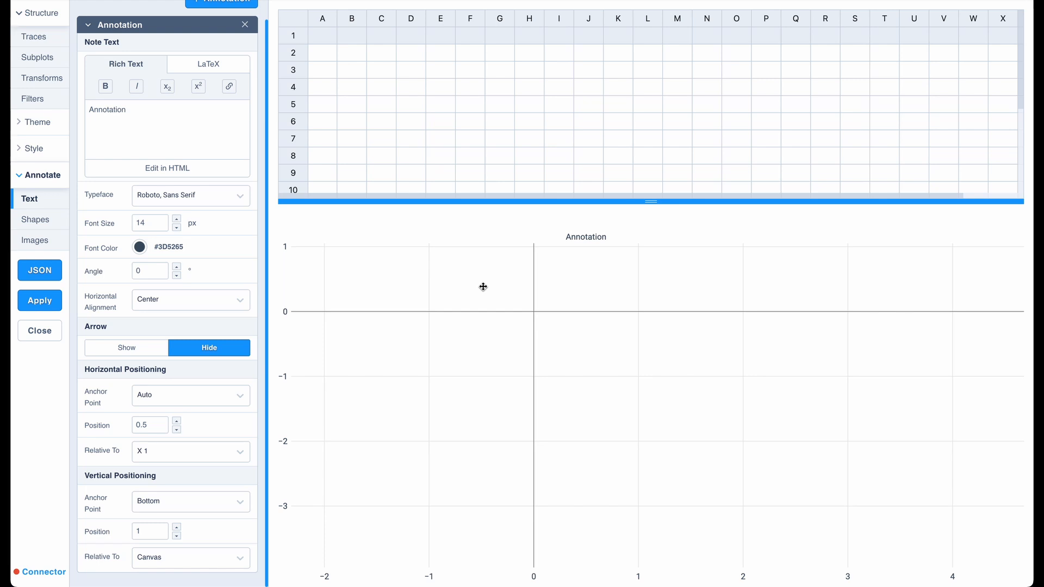
Make the annotation's vertical position relative to the Y 1 axis.
left_click(154, 558)
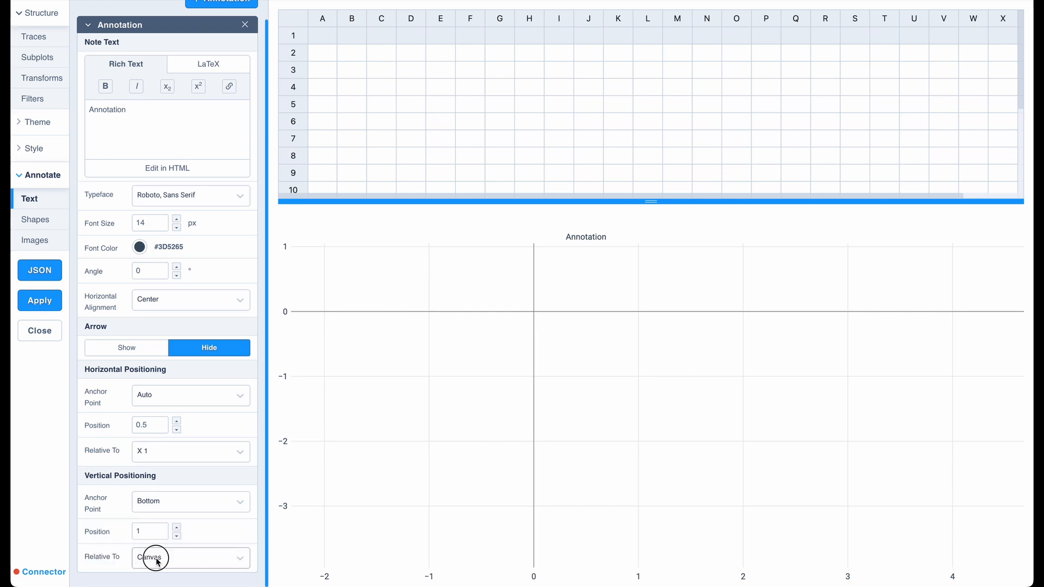
left_click(157, 581)
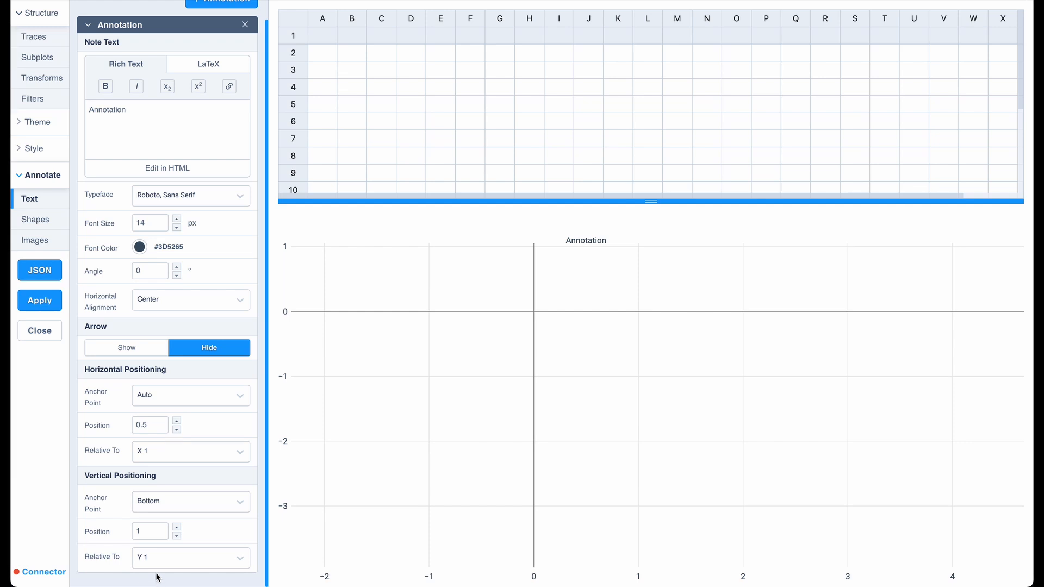
mouse_move(443, 310)
left_mouse_down()
mouse_move(430, 516)
mouse_move(466, 299)
mouse_move(681, 299)
mouse_move(522, 304)
left_mouse_up()
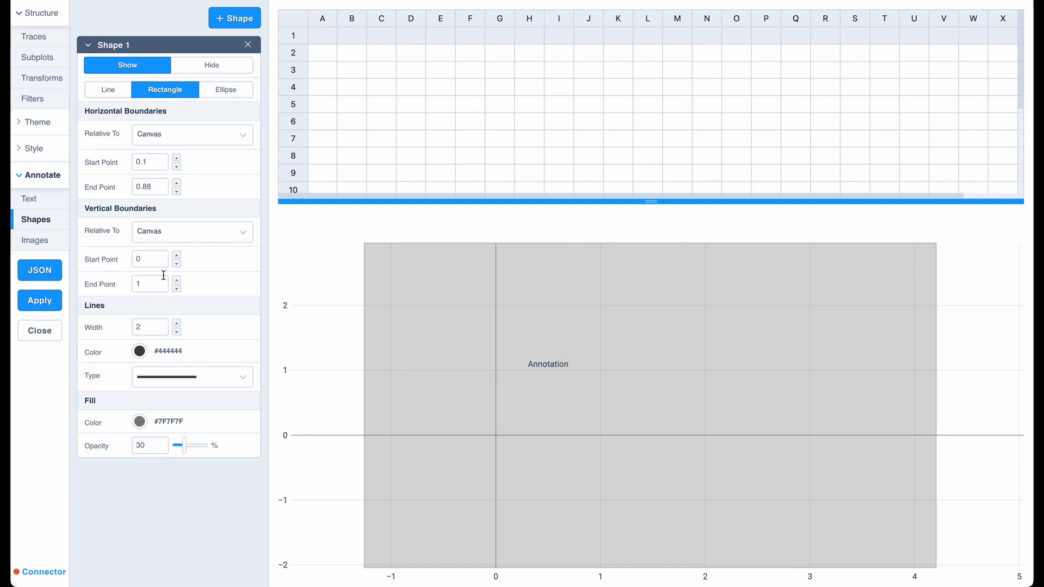
left_click(169, 131)
left_click(168, 129)
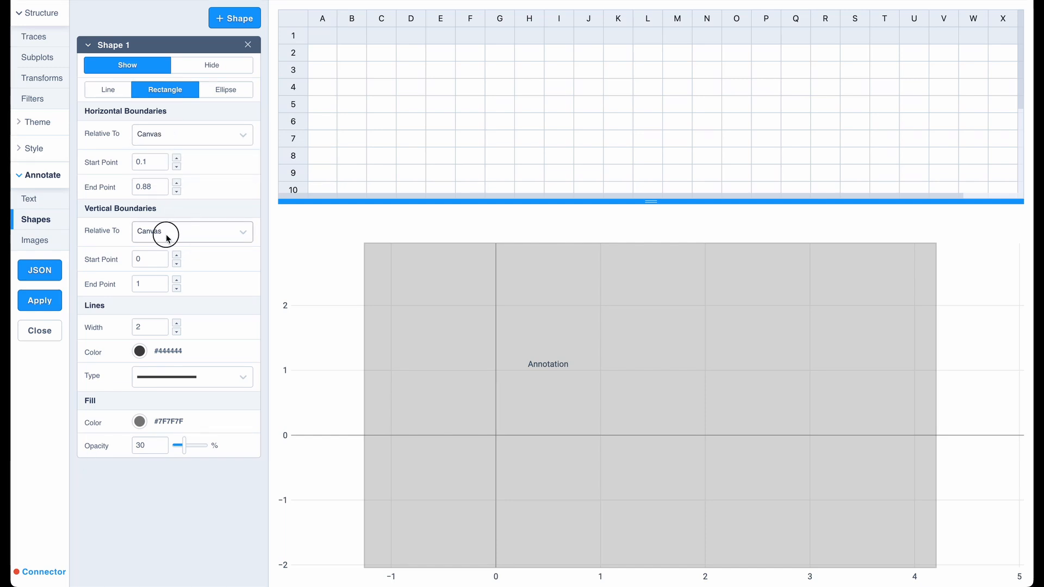
left_click(163, 233)
left_click(163, 233)
mouse_move(340, 270)
left_mouse_down()
mouse_move(515, 276)
mouse_move(261, 263)
mouse_move(394, 282)
mouse_move(346, 285)
left_mouse_up()
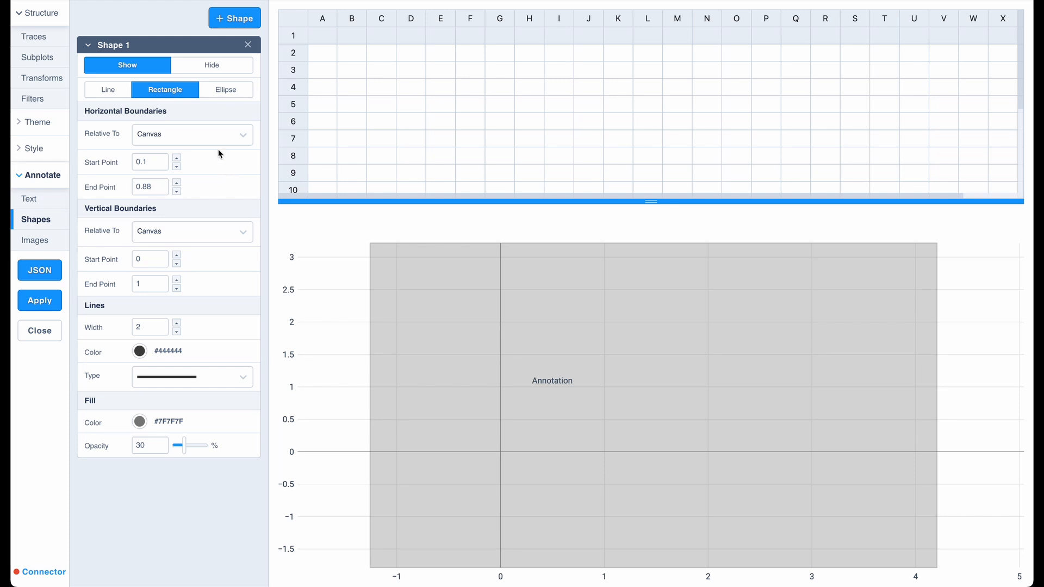
Make the rectangle's horizontal boundaries relative to the X 1 axis instead of the canvas.
left_click(218, 143)
left_click(212, 171)
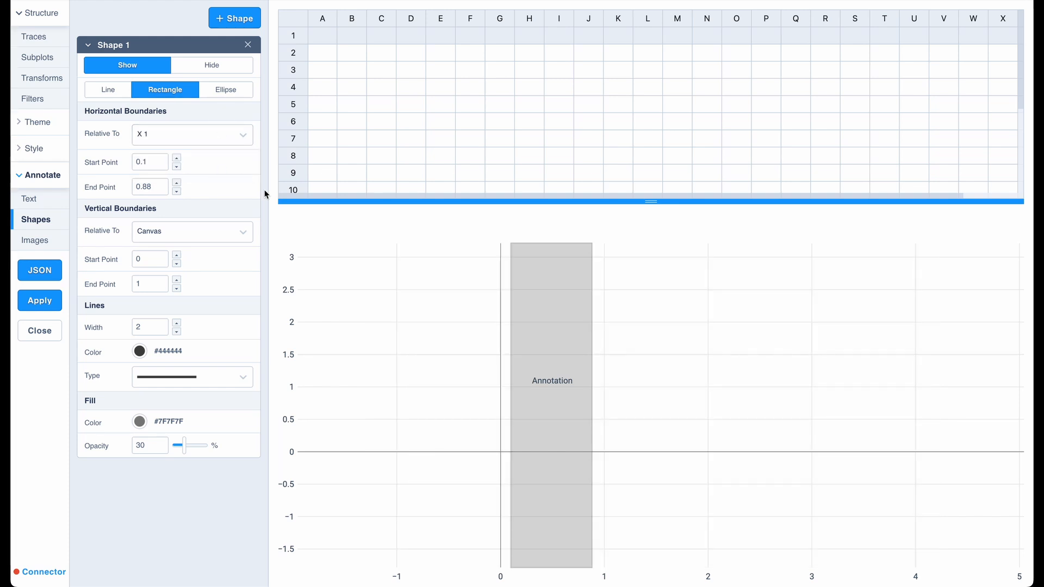
mouse_move(361, 293)
left_mouse_down()
mouse_move(594, 328)
mouse_move(295, 275)
mouse_move(558, 259)
mouse_move(410, 305)
left_mouse_up()
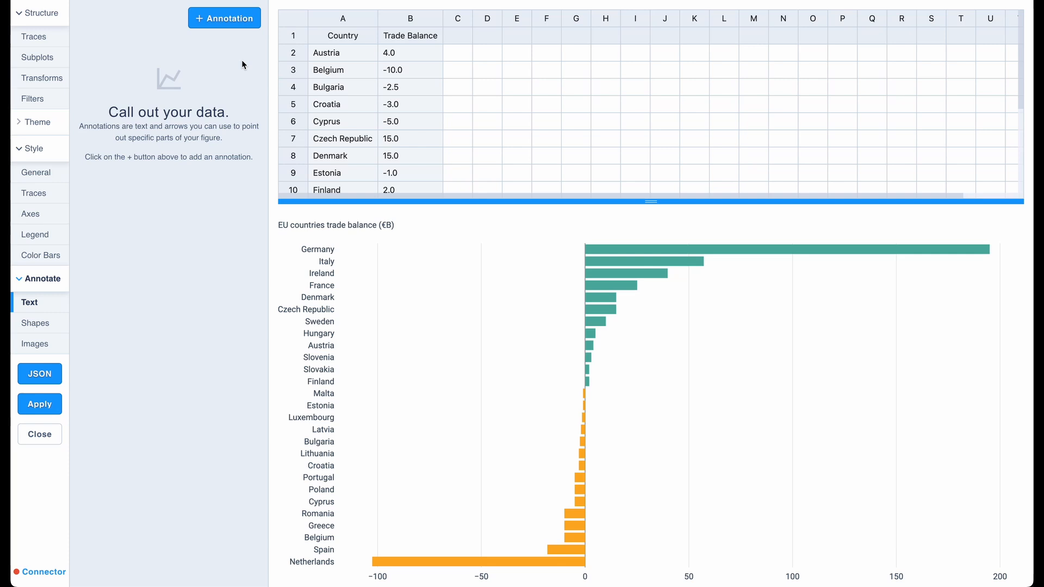
Add a text annotation reading "+195" to the EU trade balance chart.
left_click(240, 25)
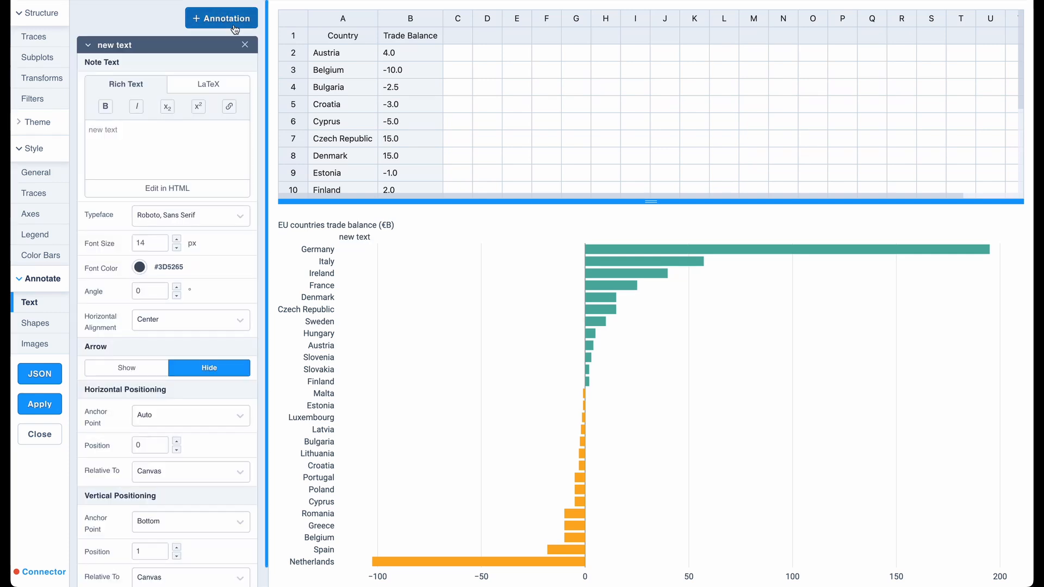
left_click(169, 149)
type("+195")
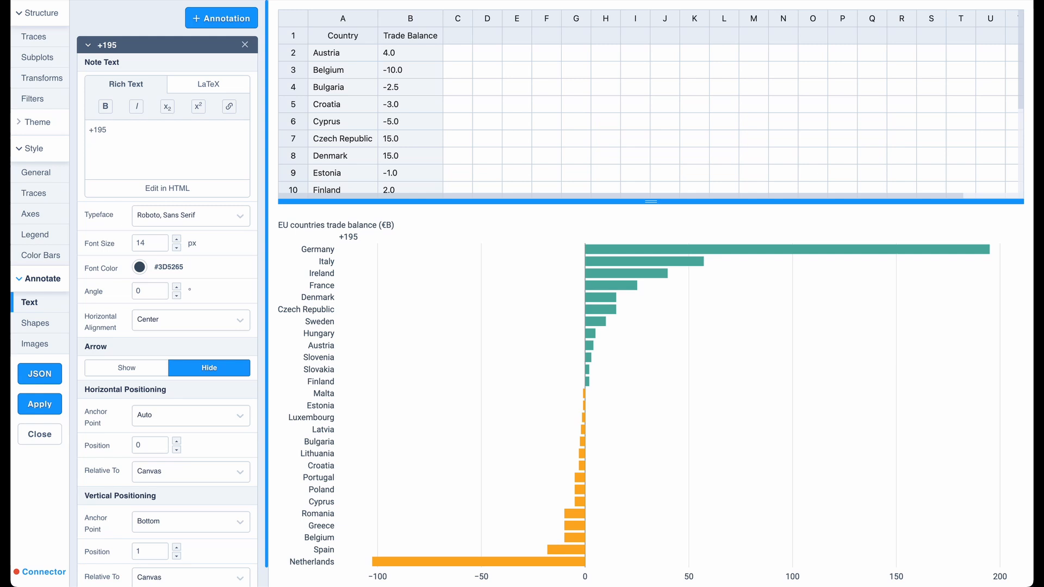
Position the +195 annotation horizontally at 195 relative to the X 1 axis.
scroll(138, 429, "down", 1)
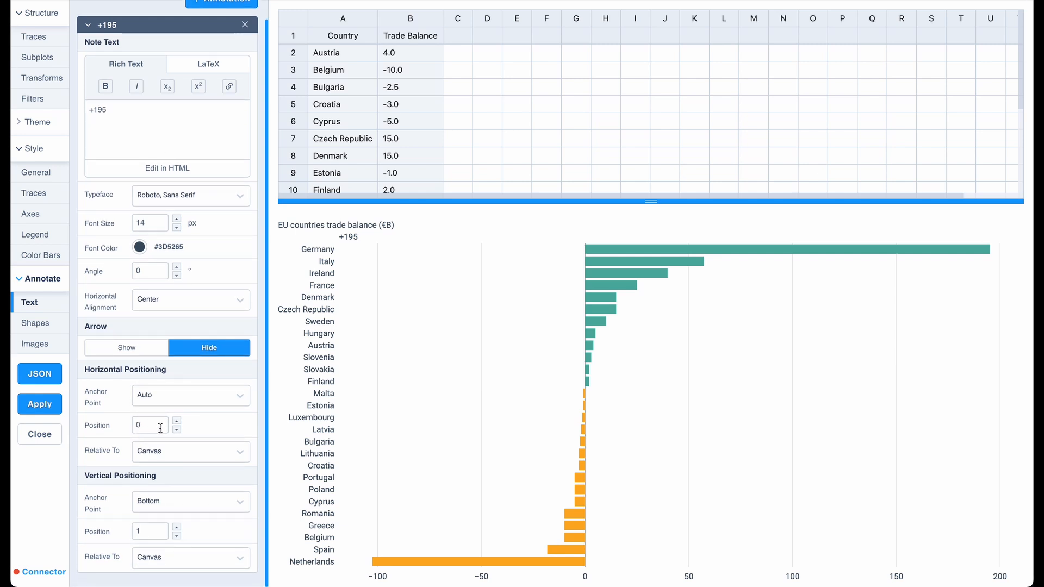
left_click(169, 455)
left_click(152, 488)
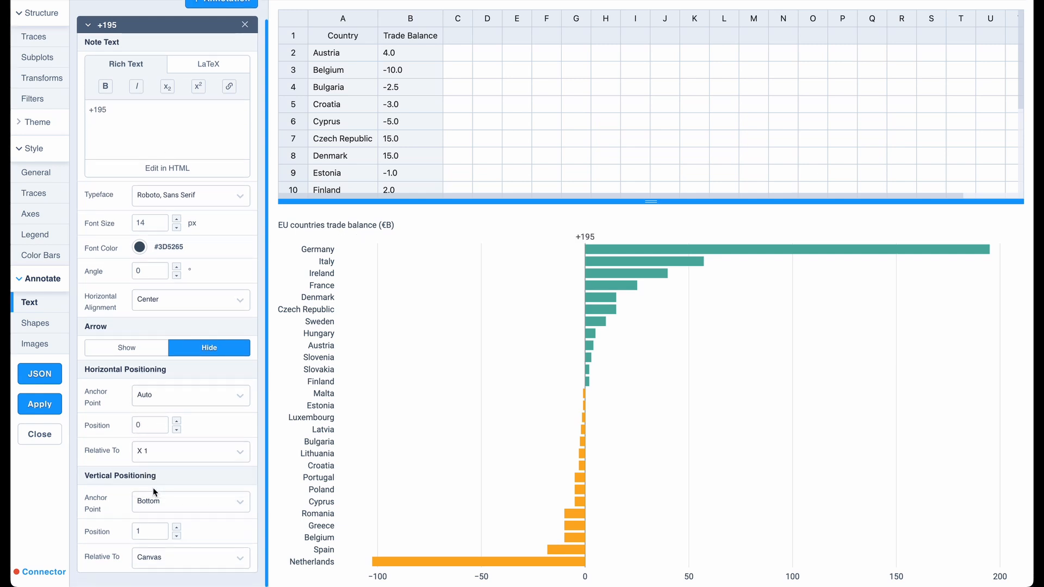
left_click(162, 428)
key("BackSpace")
type("195")
Position the +195 annotation vertically at 26 relative to the Y 1 axis, with a Middle anchor point.
left_click(163, 557)
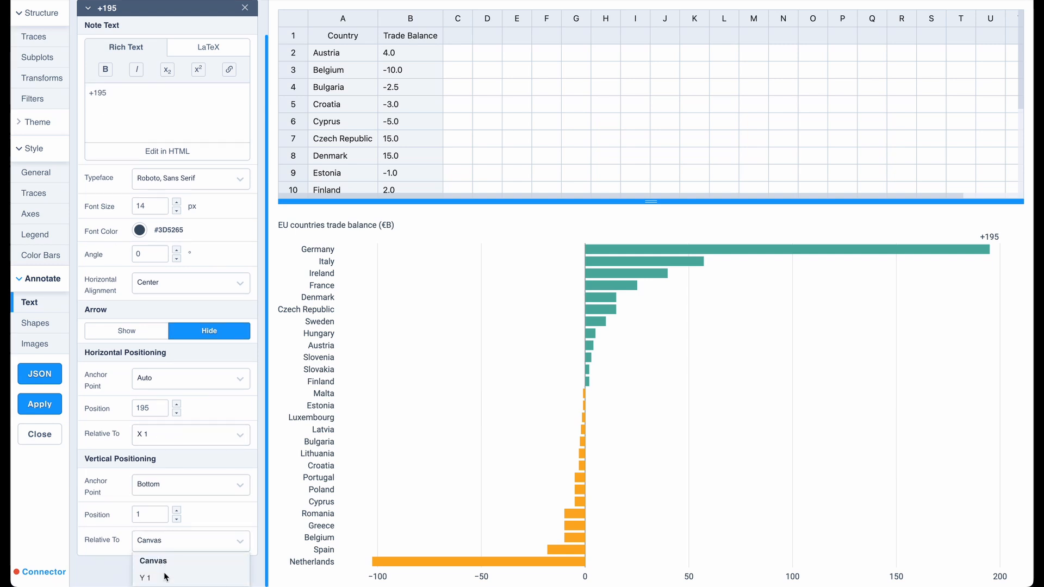
left_click(164, 572)
double_click(146, 531)
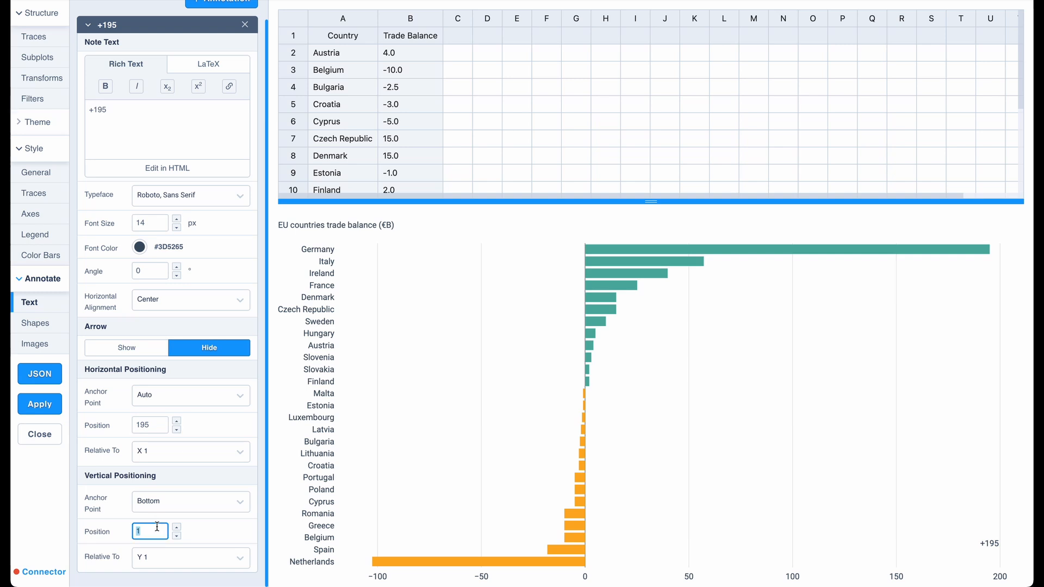
type("26")
key("Return")
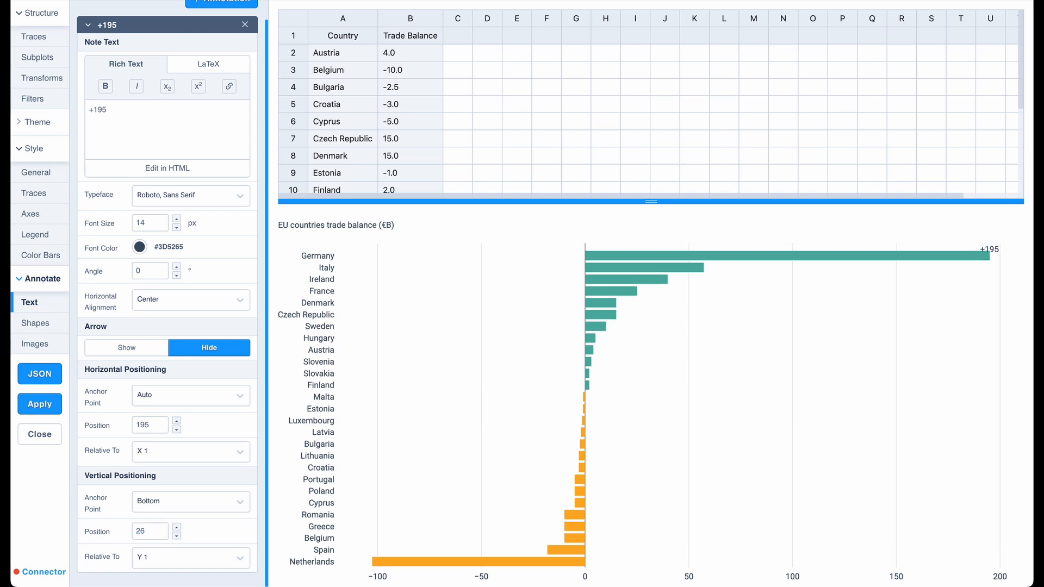
left_click(190, 501)
left_click(155, 556)
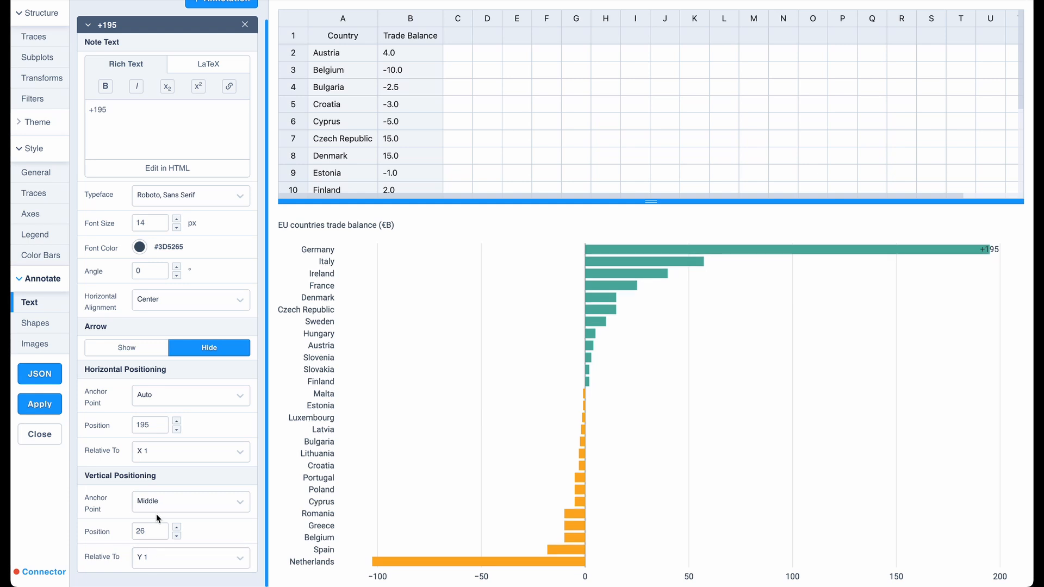
Move the +195 annotation inside Germany's bar by setting its horizontal position to 189.
double_click(155, 427)
type("189")
left_click(197, 417)
Change the +195 annotation's font color to white (#FFFFFF).
scroll(197, 417, "up", 1)
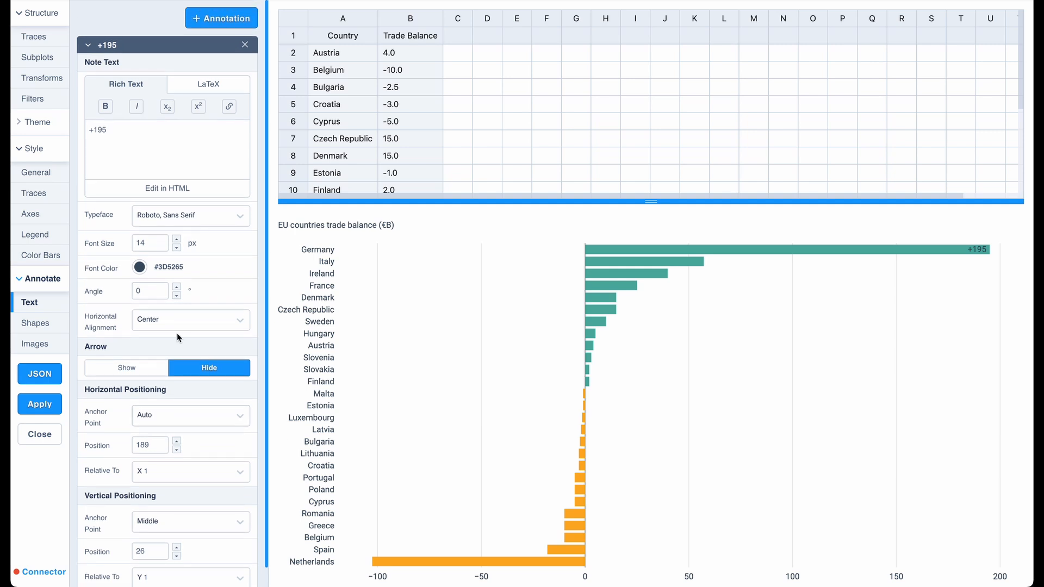
left_click(139, 266)
left_click_drag(151, 305, 119, 280)
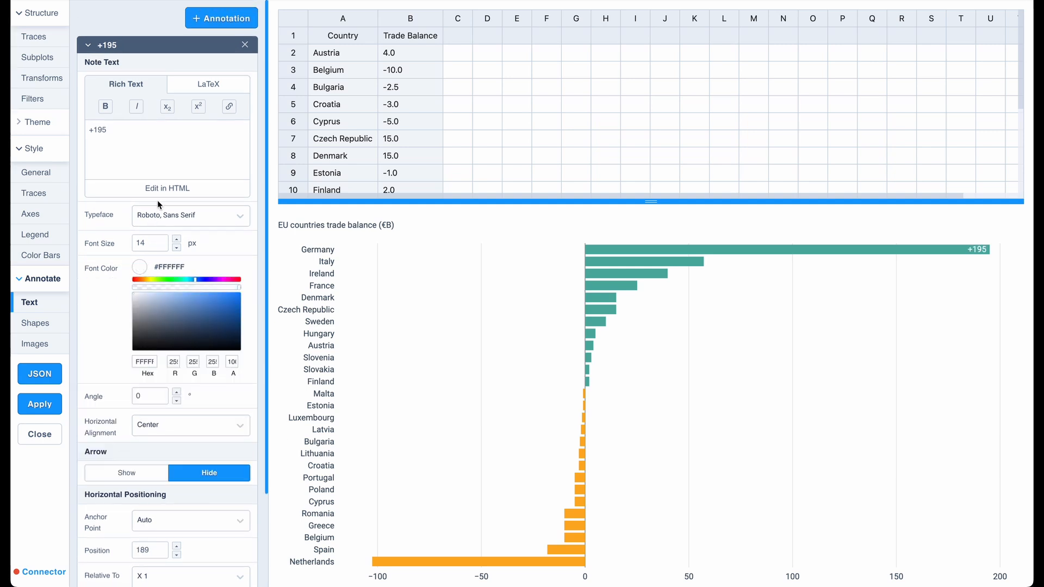
left_click(168, 174)
left_click(139, 266)
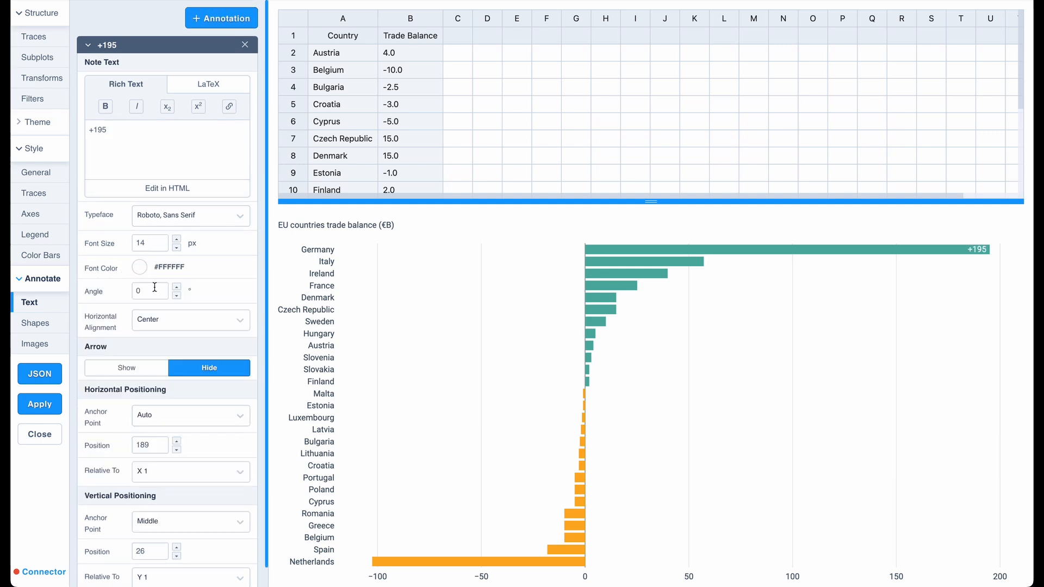
left_click(176, 248)
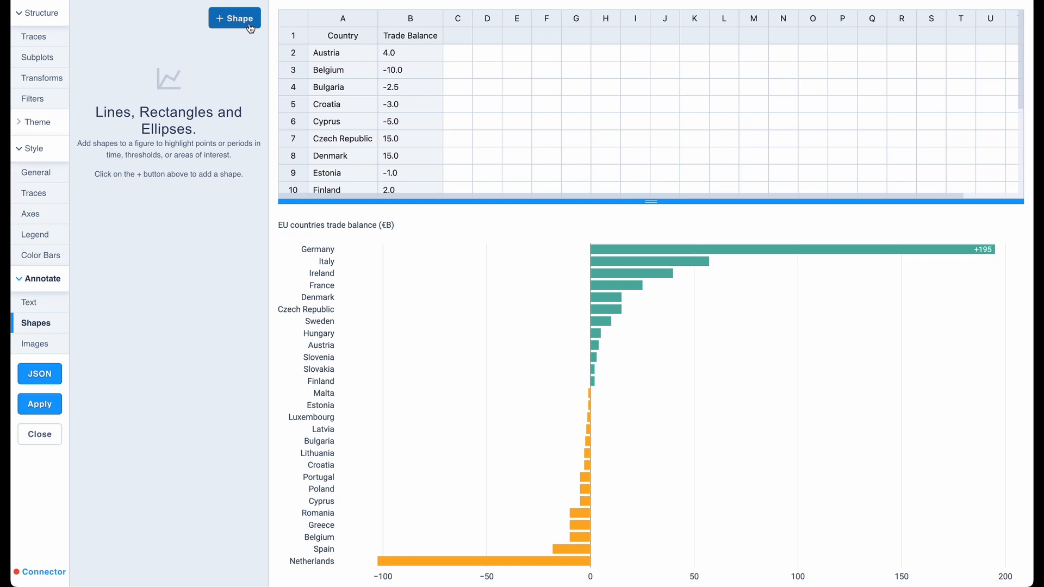
Add a rectangle shape whose horizontal boundaries run from 0 to 1 relative to the canvas.
left_click(250, 28)
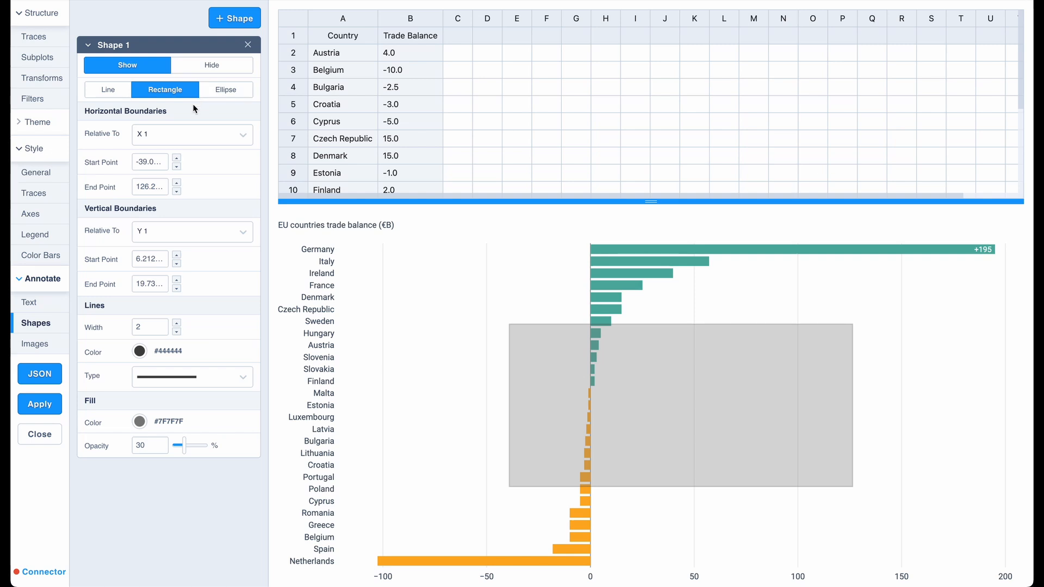
left_click(193, 133)
left_click(187, 154)
double_click(144, 162)
type("0")
key("Return")
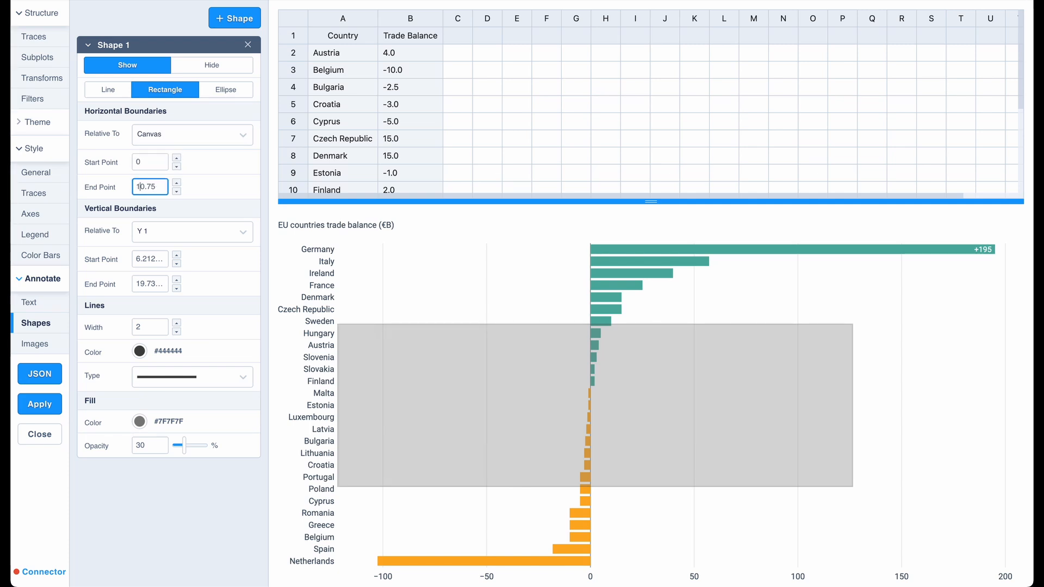
double_click(143, 187)
type("1")
key("Return")
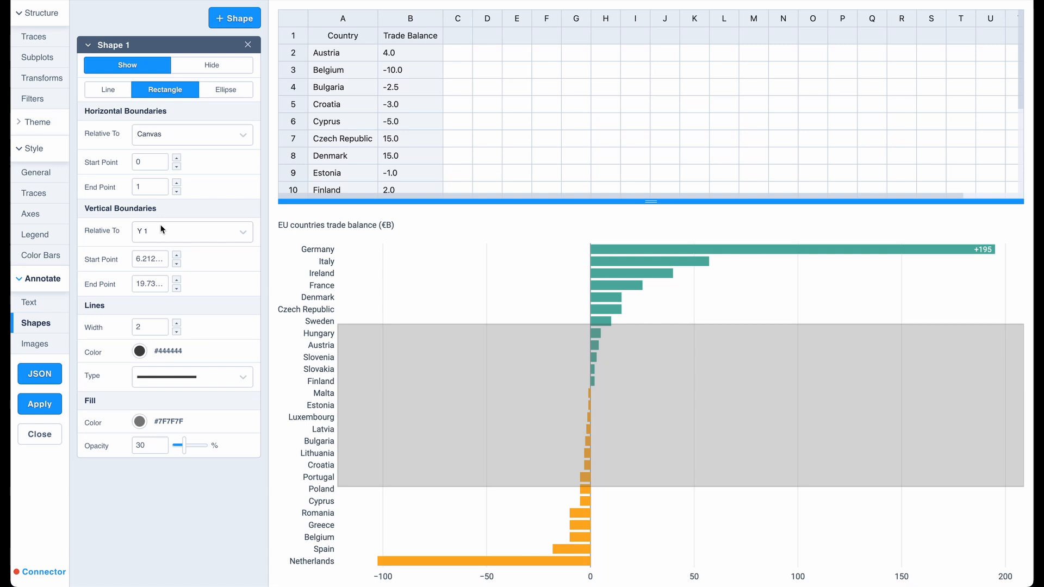
Set the rectangle's vertical boundaries to start at -0.5 and end at 14.5 on the Y 1 axis.
left_click(151, 259)
type("-0.5")
key("Return")
left_click(147, 285)
type("14")
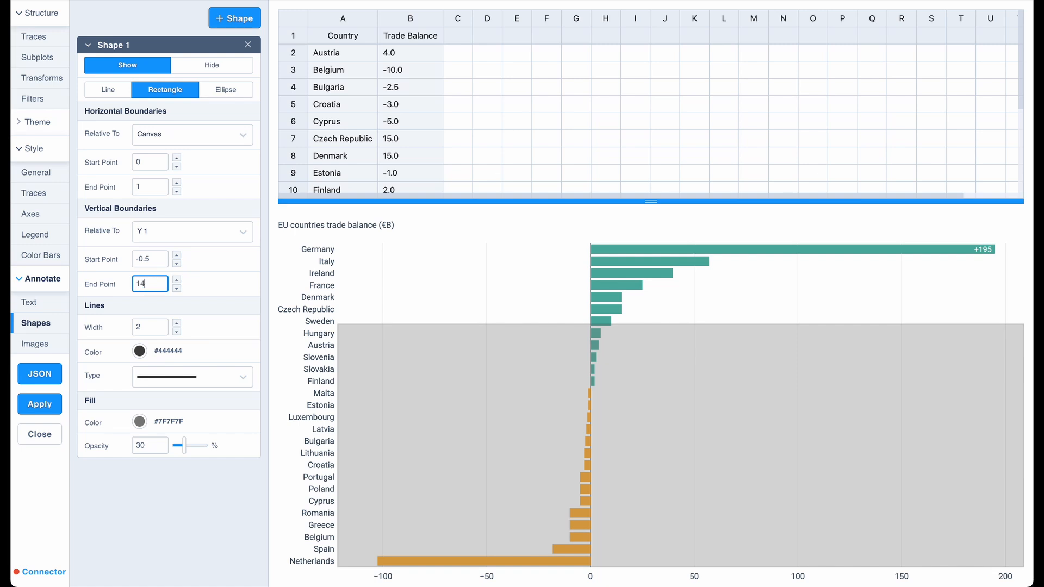
type(".5")
key("Return")
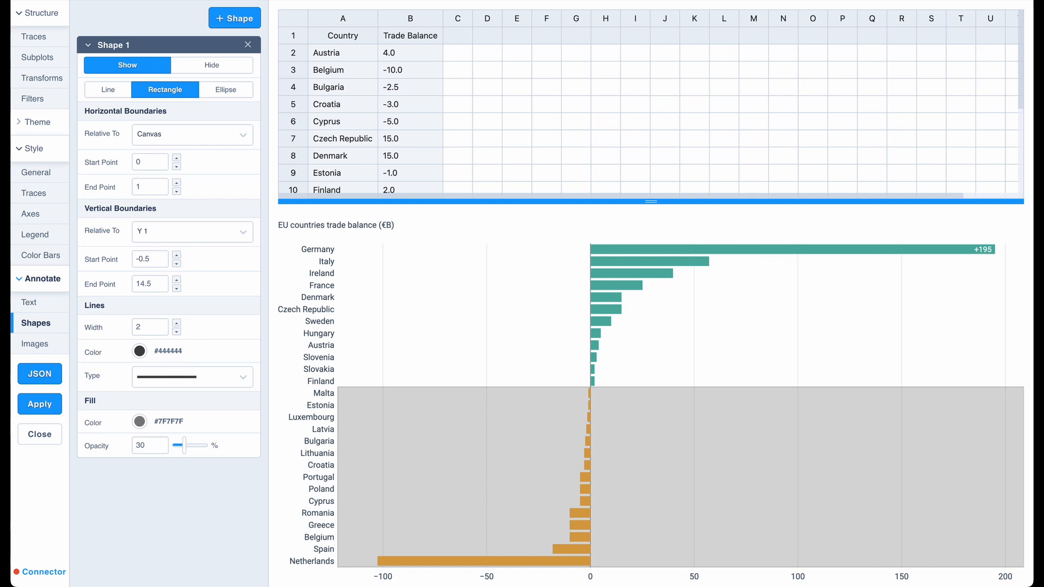
Fill the rectangle behind the negative balances with color #FDAF20 at 10% opacity.
left_click(141, 423)
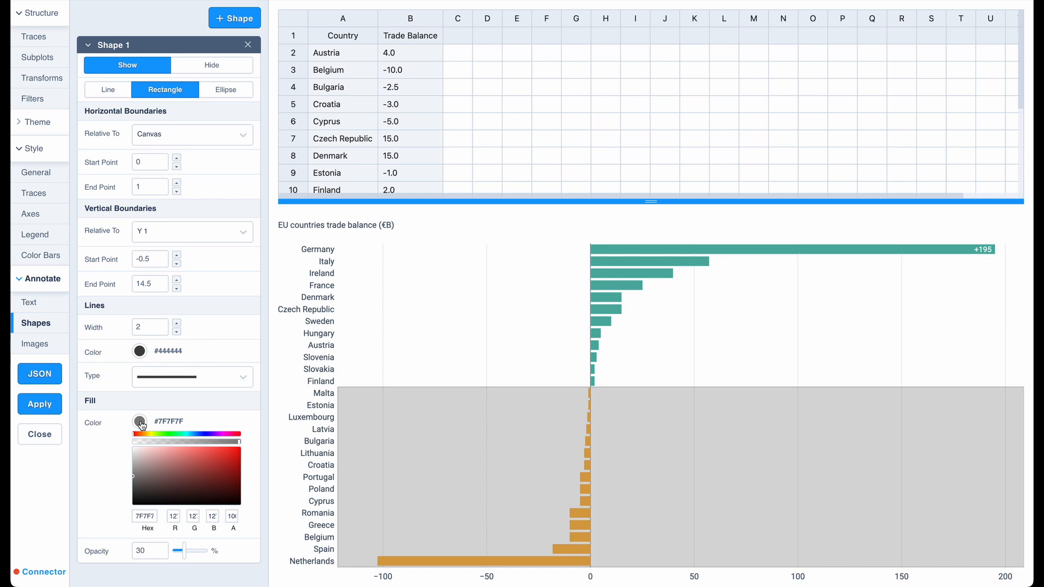
double_click(144, 517)
type("FDAF20")
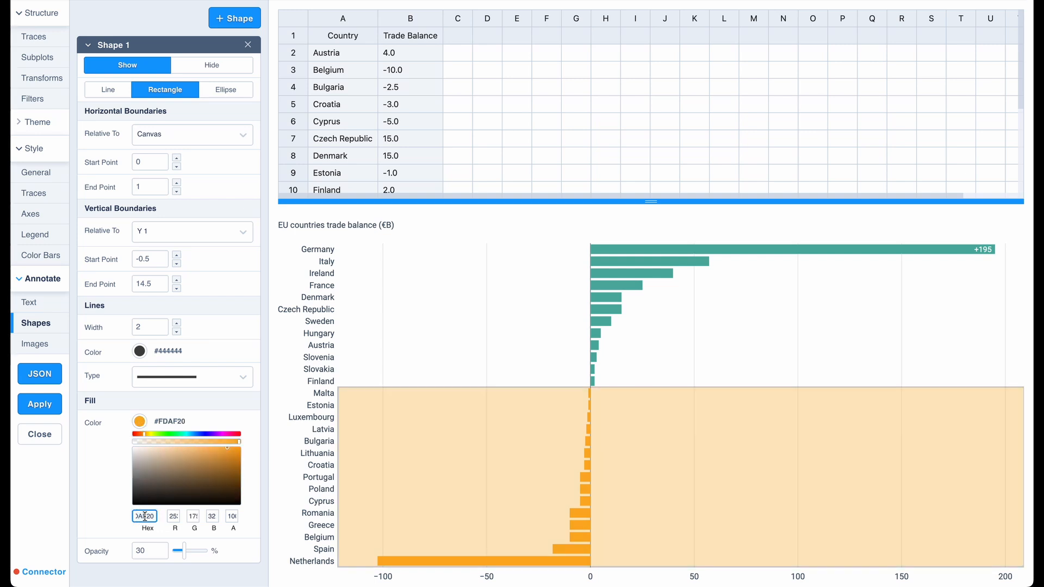
double_click(148, 552)
type("10")
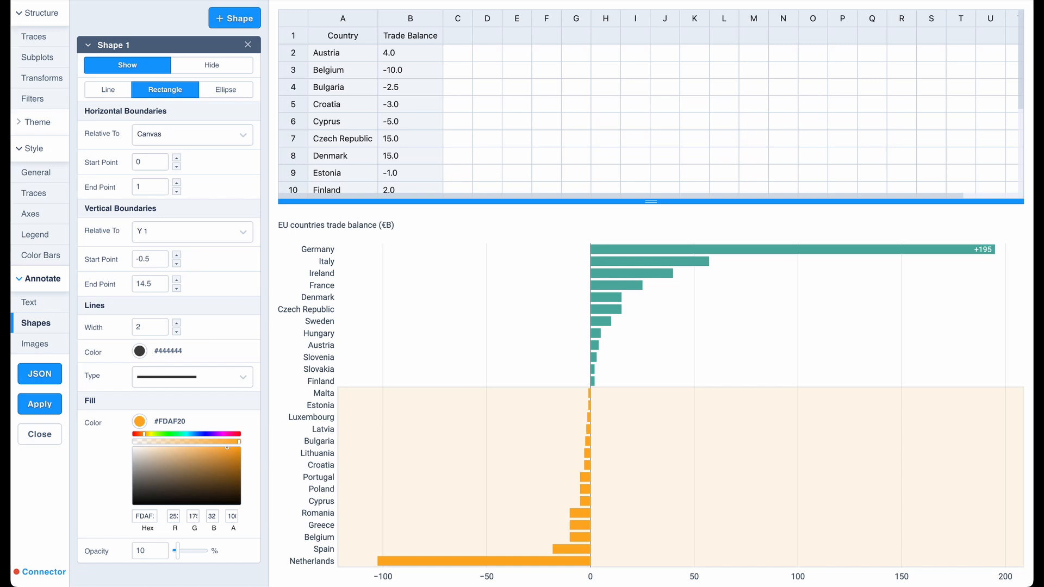
mouse_move(475, 470)
left_mouse_down()
mouse_move(541, 455)
mouse_move(496, 442)
mouse_move(465, 471)
left_mouse_up()
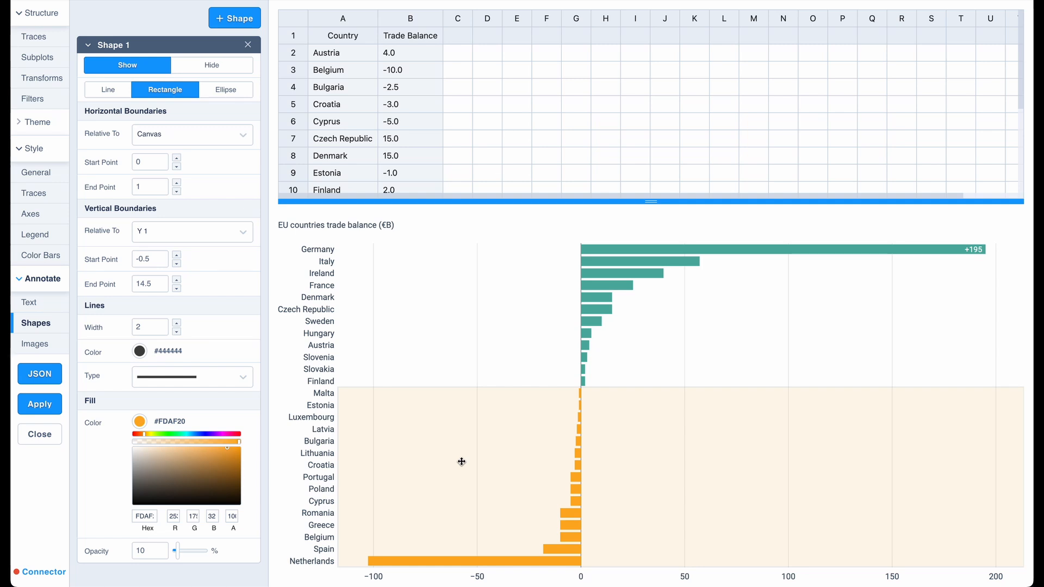
Add a second rectangle with its horizontal boundaries running from 0 to 1 relative to the canvas.
left_click(214, 48)
left_click(231, 19)
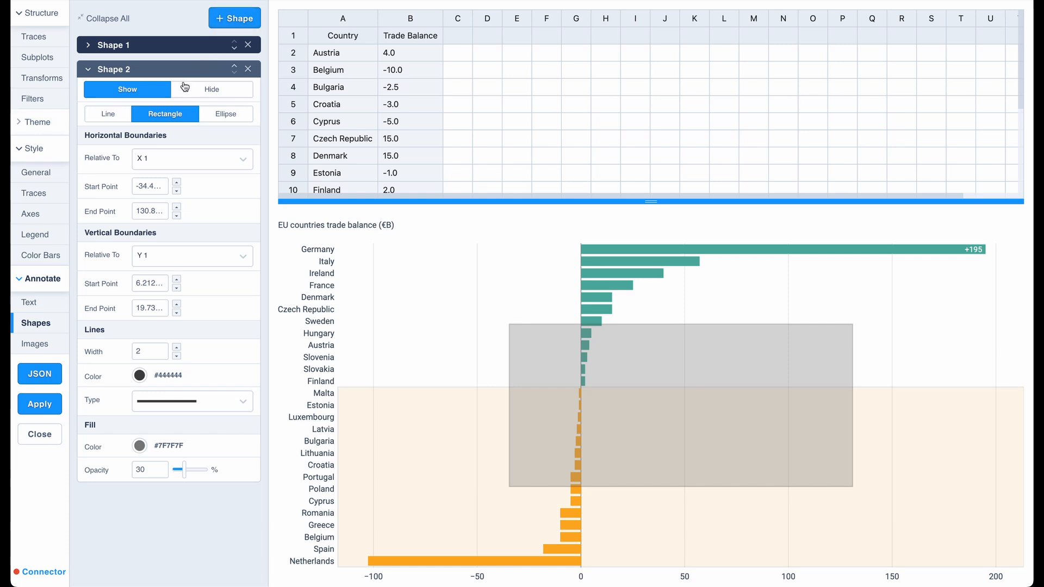
left_click(177, 154)
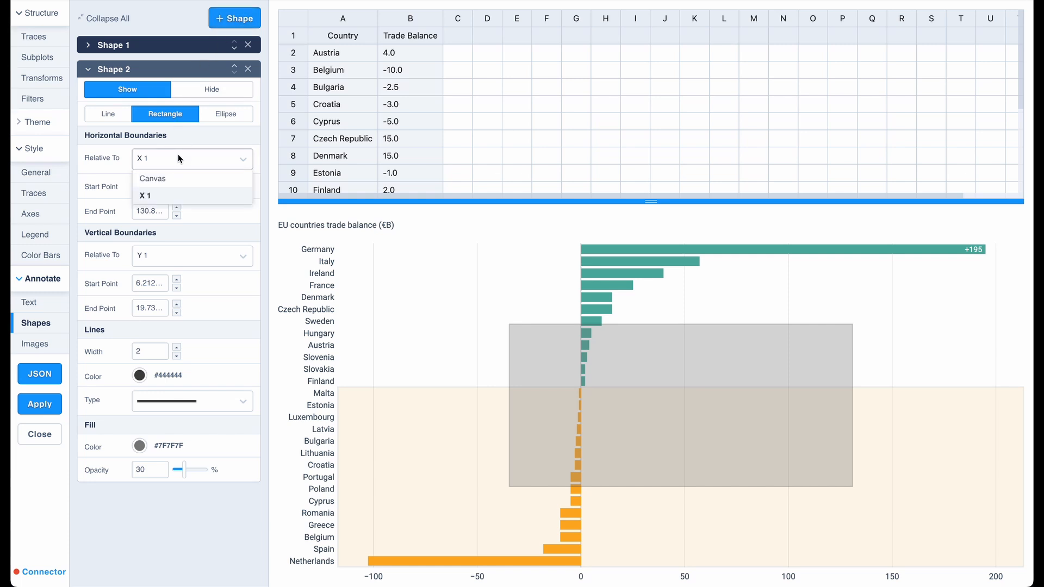
left_click(170, 177)
double_click(158, 187)
type("0")
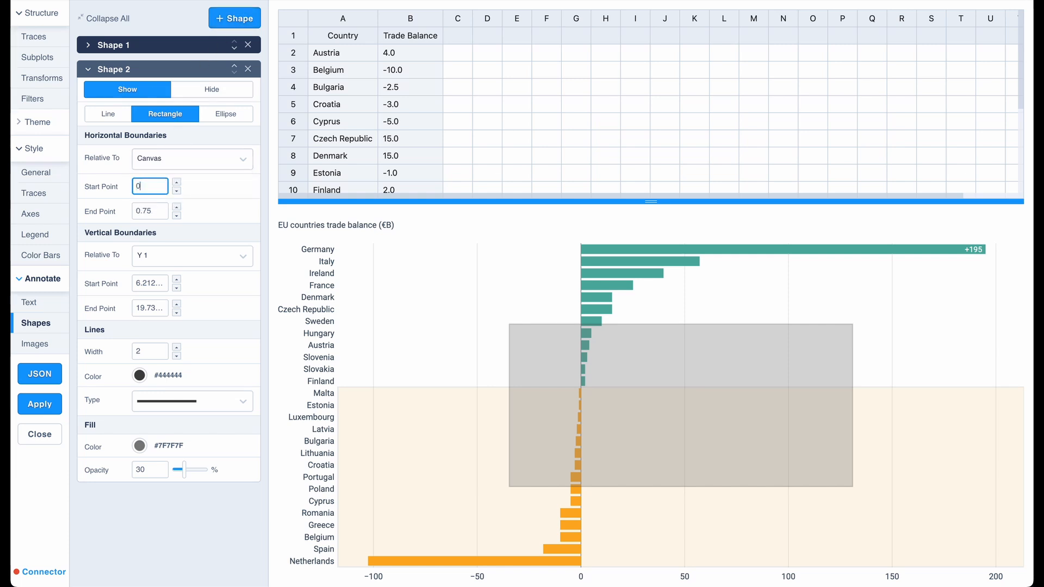
double_click(155, 211)
type("1")
key("Return")
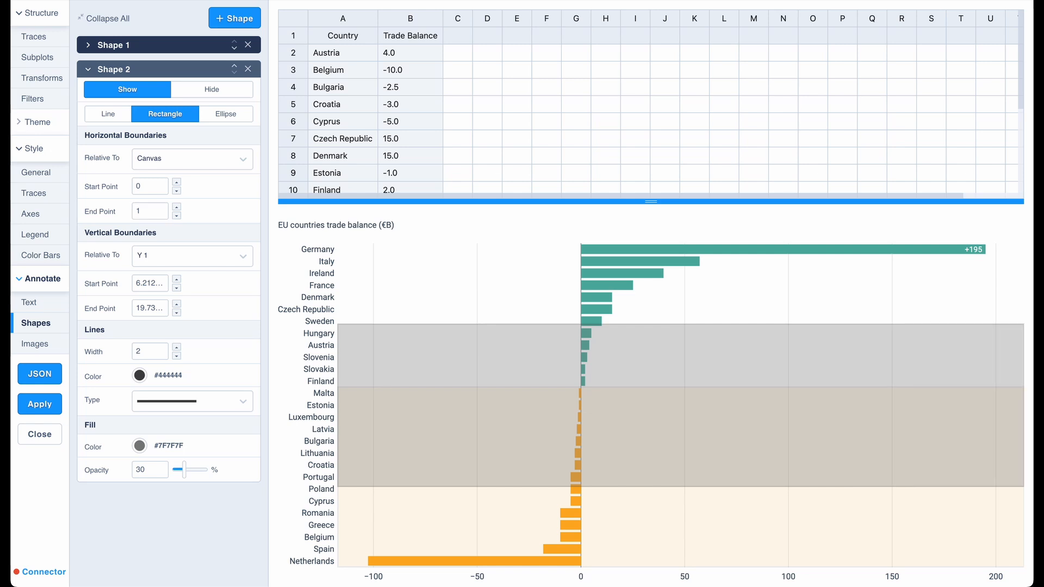
Set the second rectangle's vertical boundaries to start at 26.5 and end at 14.5 on the Y 1 axis.
double_click(155, 283)
type("26.5")
key("Return")
double_click(152, 308)
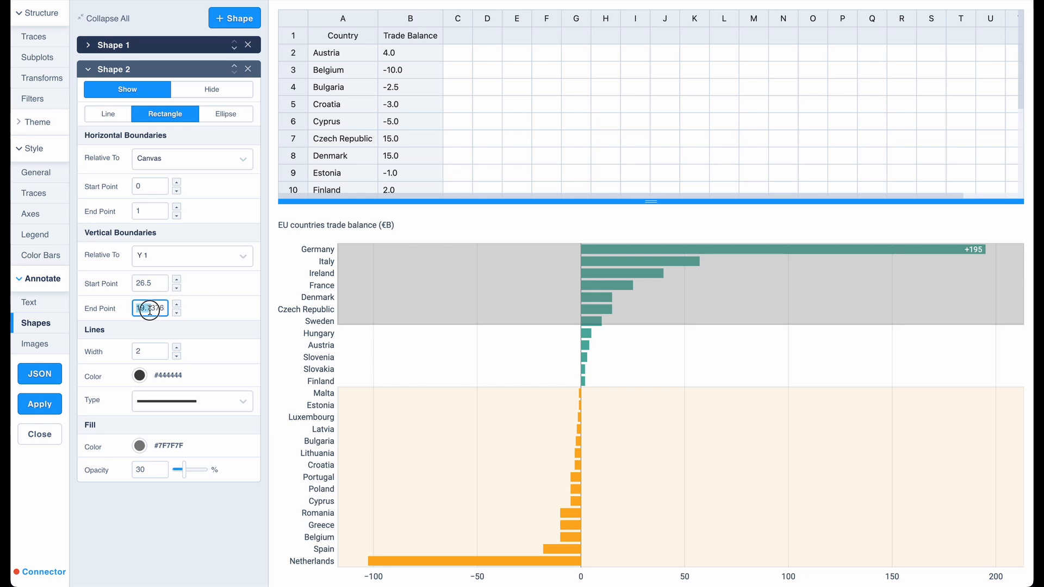
type("14.")
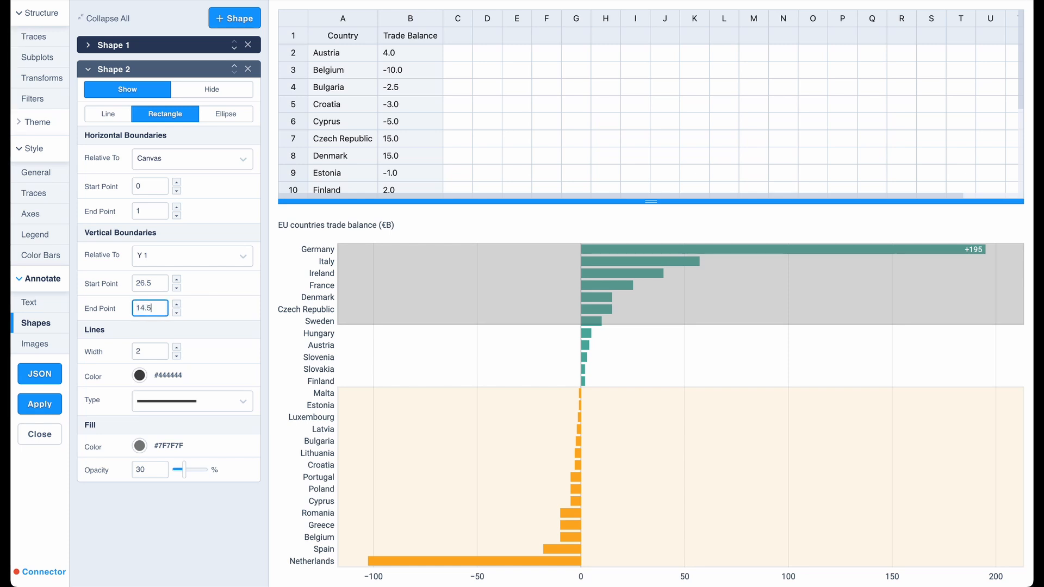
type("5")
key("Return")
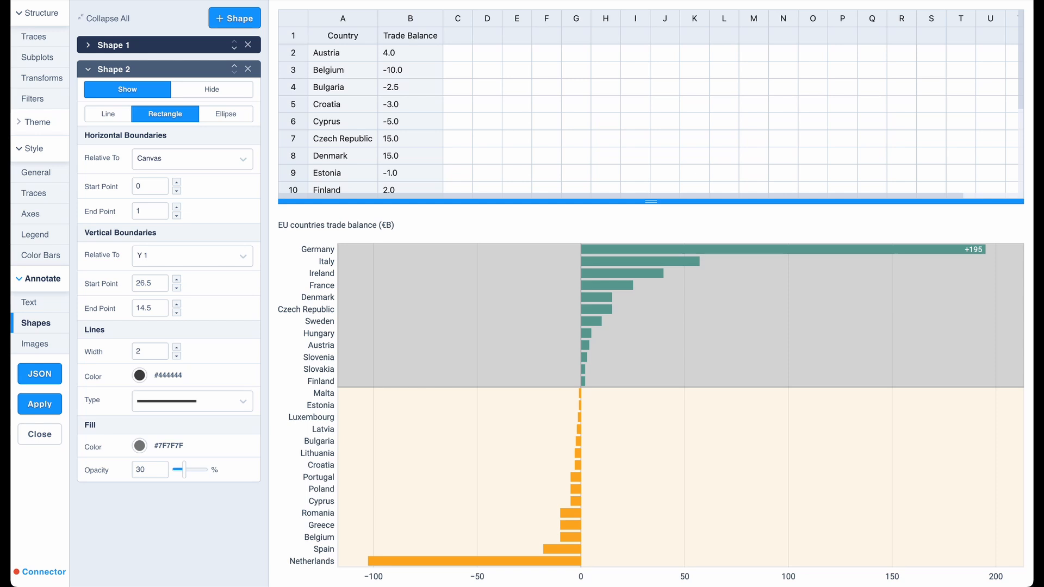
Fill the rectangle behind the positive balances with color #50B0A4 at 10% opacity.
left_click(143, 450)
double_click(145, 540)
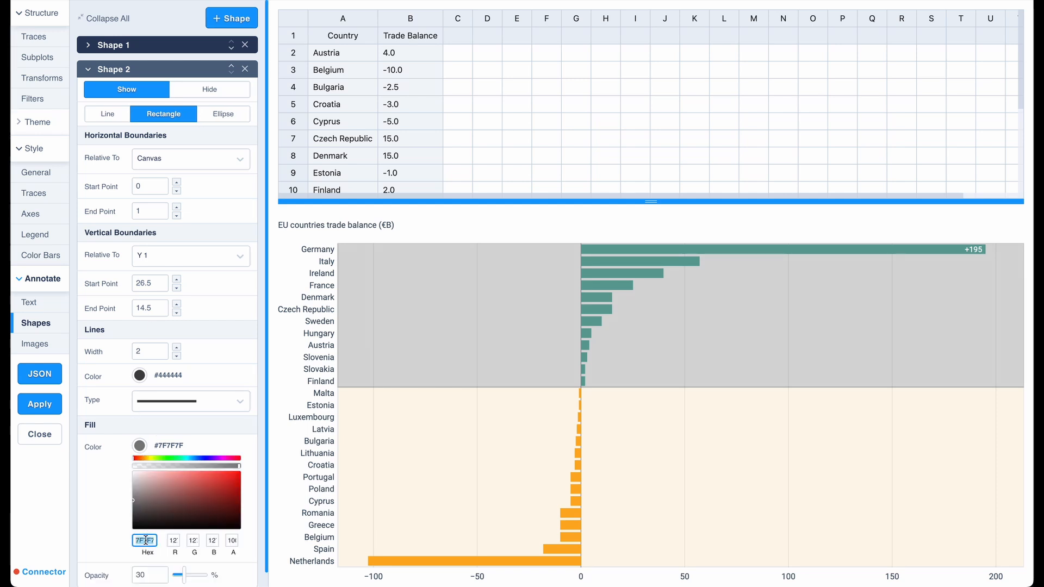
type("50B0A4")
double_click(144, 575)
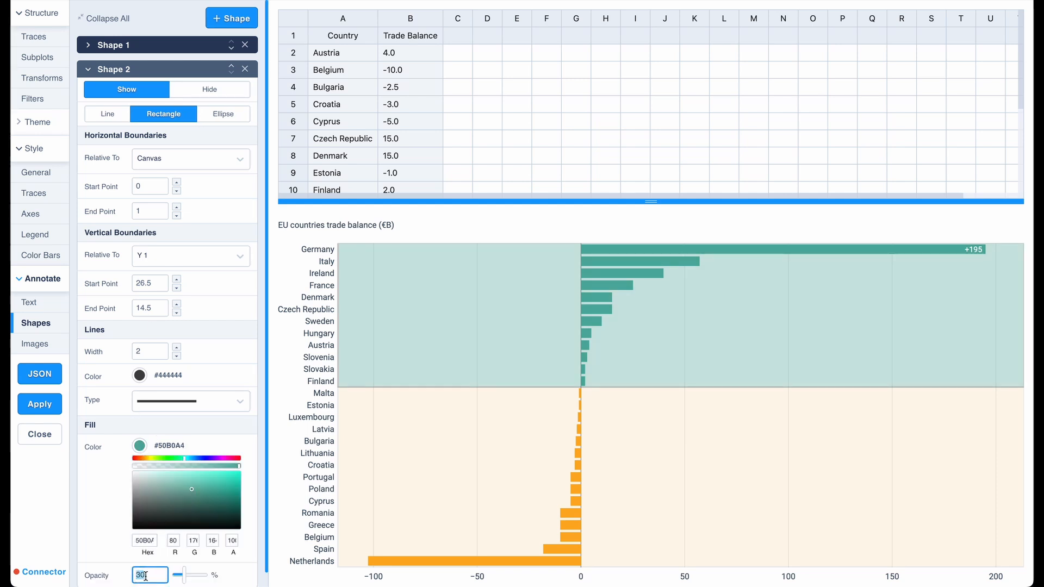
type("10")
key("Return")
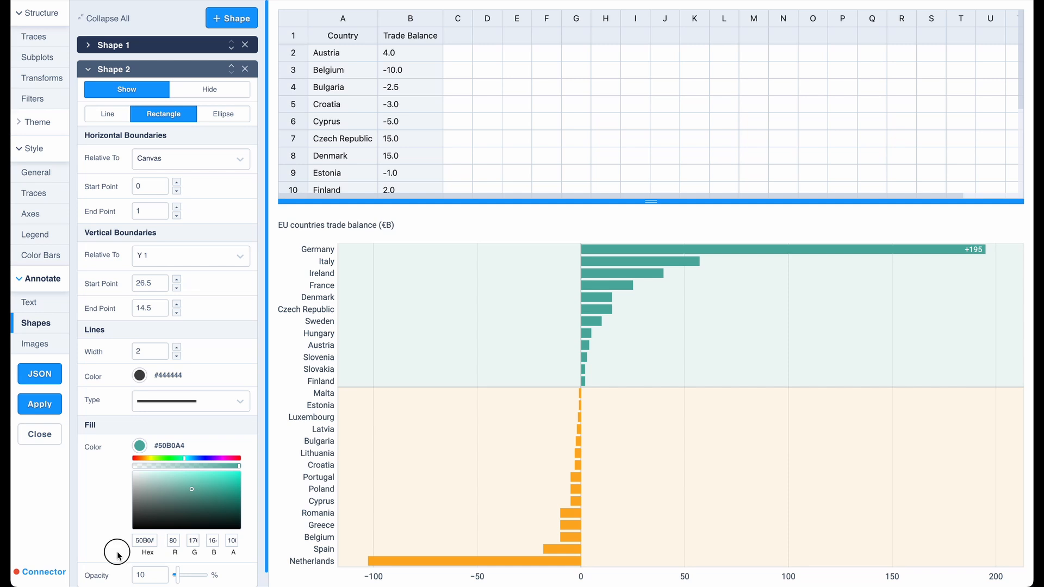
Remove the outlines of both shading rectangles by setting their line widths to 0.
left_click_drag(583, 349, 635, 351)
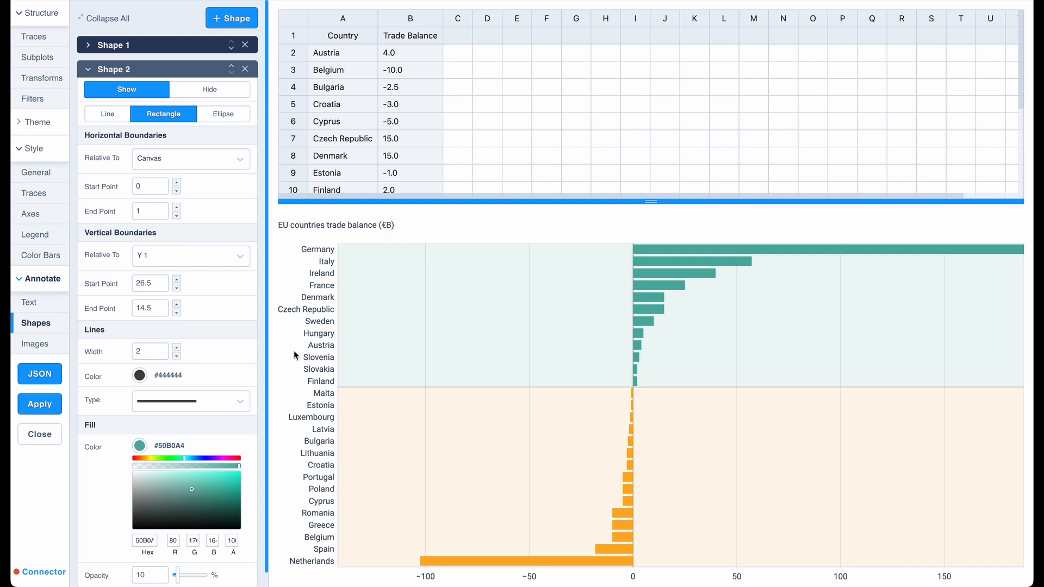
left_click(176, 357)
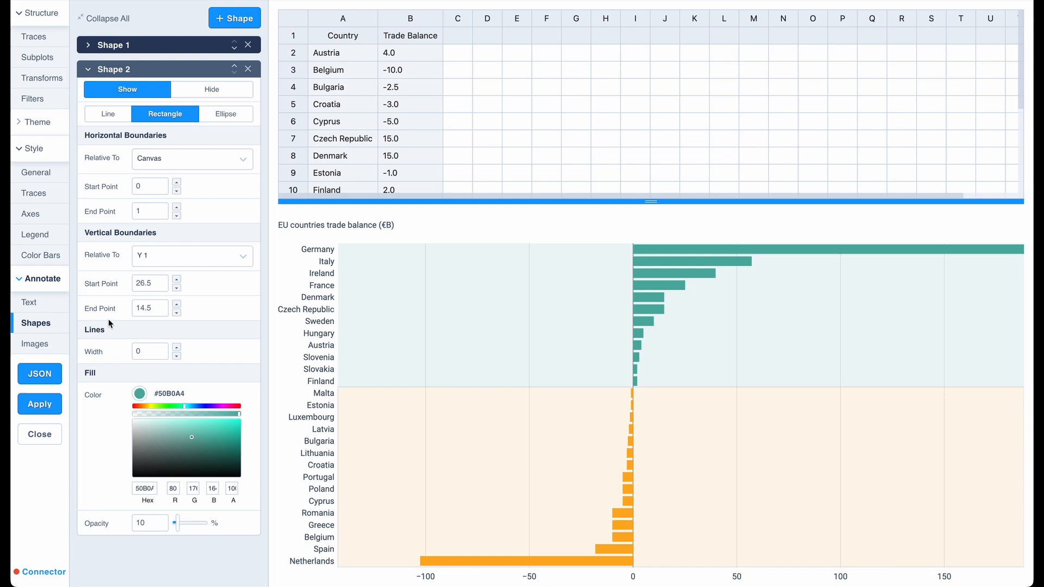
left_click(202, 44)
left_click(177, 333)
left_click(176, 333)
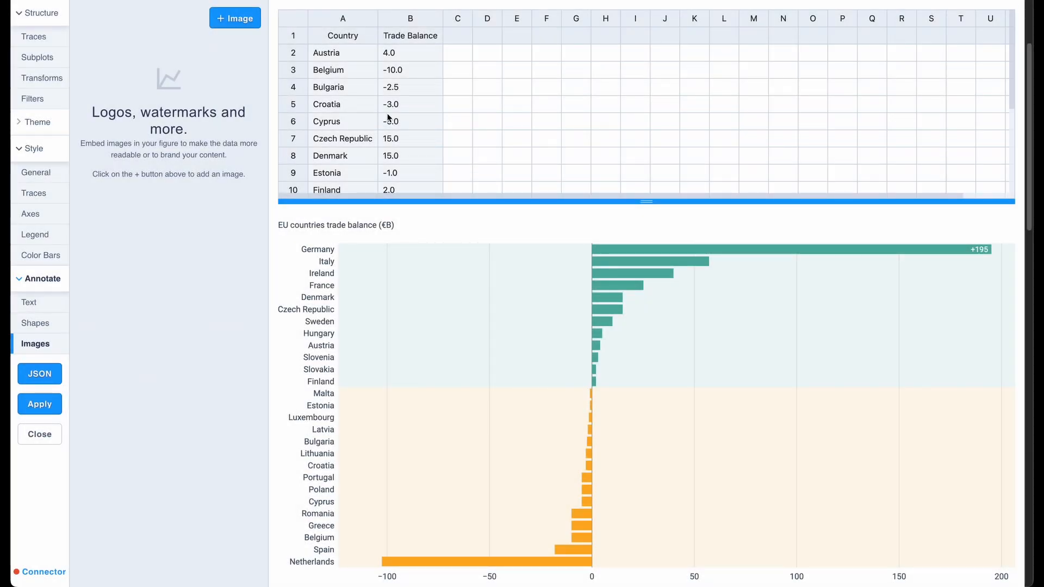
Add an image annotation to the chart and upload the eea.svg logo from the logos folder.
left_click(244, 22)
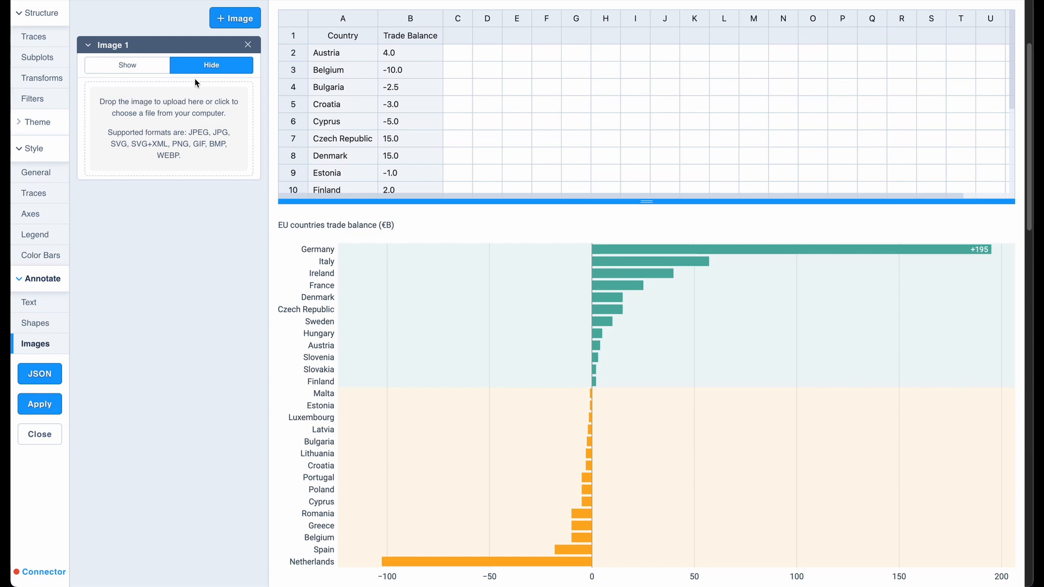
left_click(179, 98)
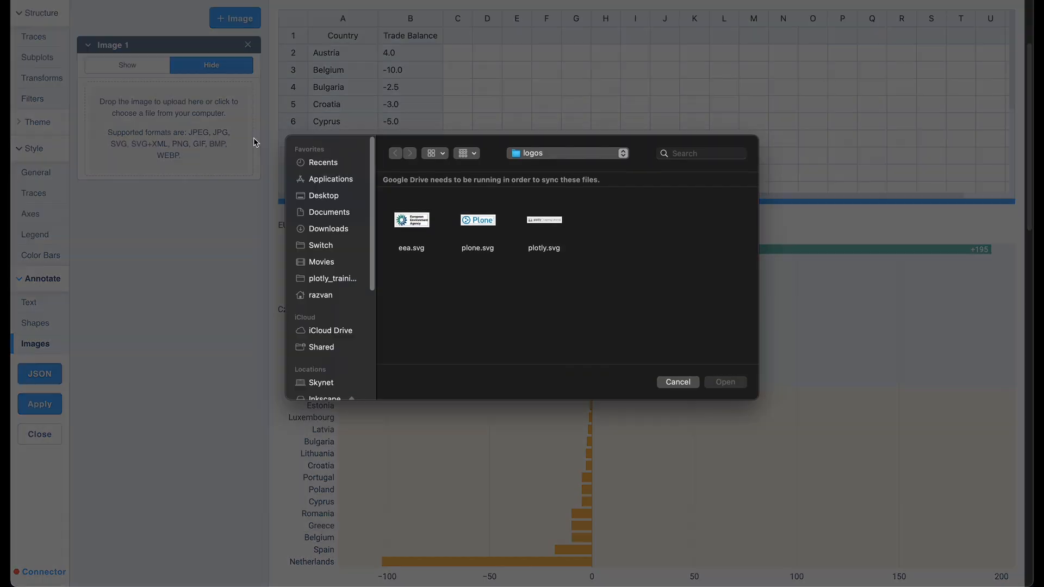
double_click(404, 218)
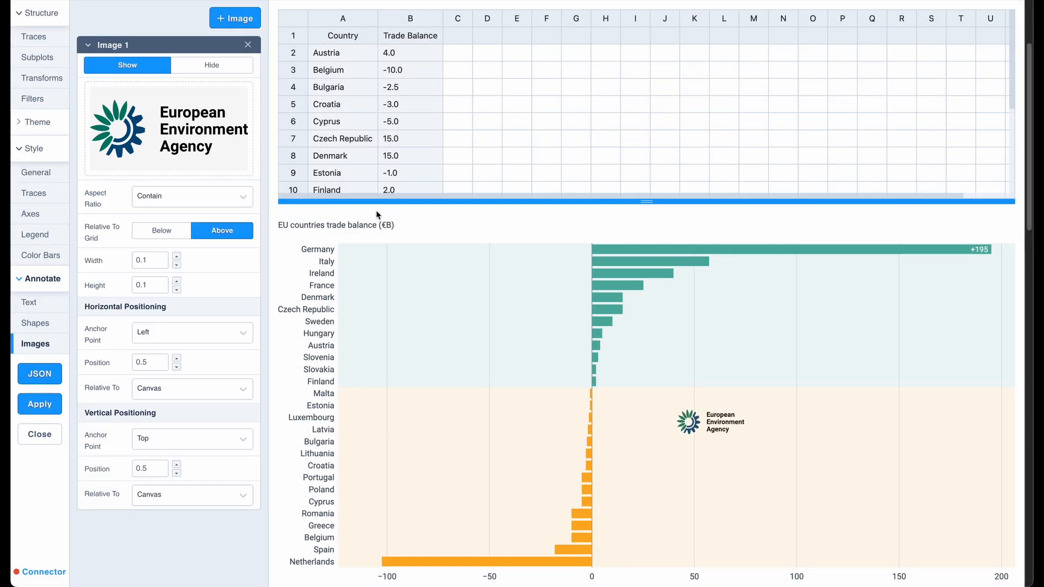
Set the logo image's width and height to 50 each.
left_click(160, 265)
type("50")
left_click(158, 288)
type("50")
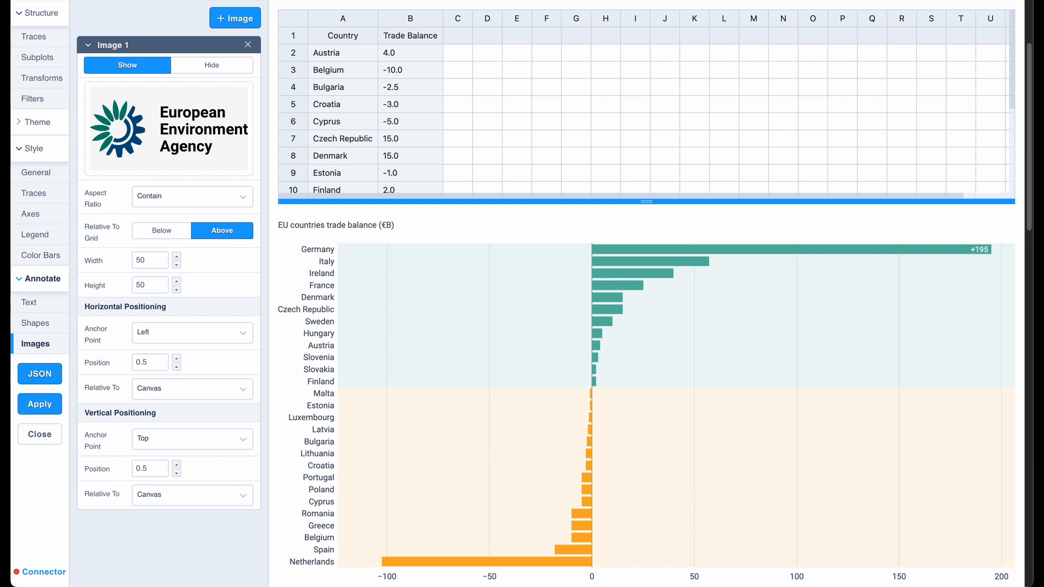
Position the logo relative to the X 1 and Y 1 axes, at 150 horizontally and 4 vertically.
left_click(158, 389)
left_click(142, 426)
left_click(154, 494)
left_click(166, 518)
double_click(156, 364)
key("BackSpace")
type("150")
double_click(144, 468)
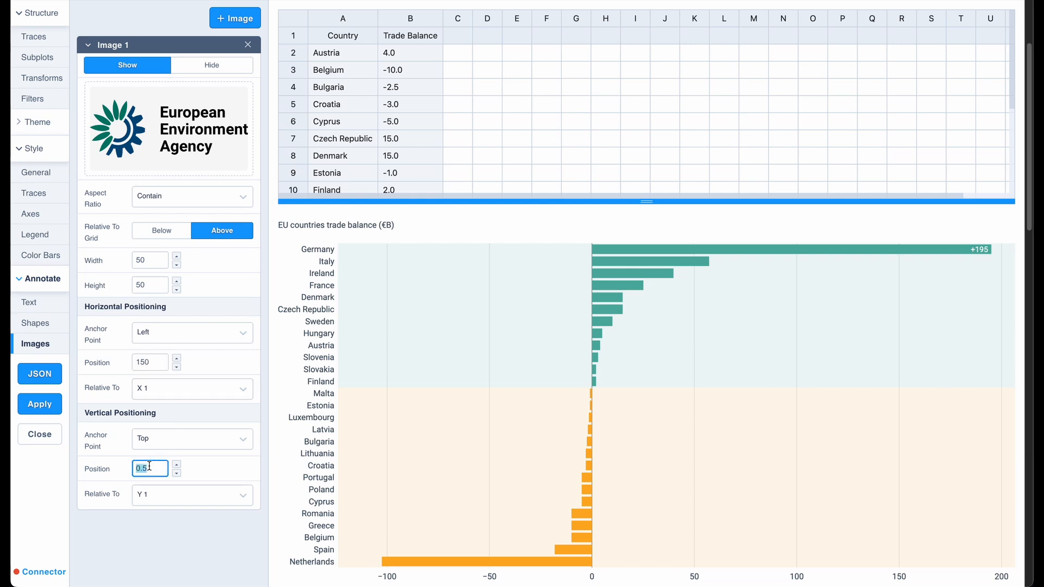
type("4")
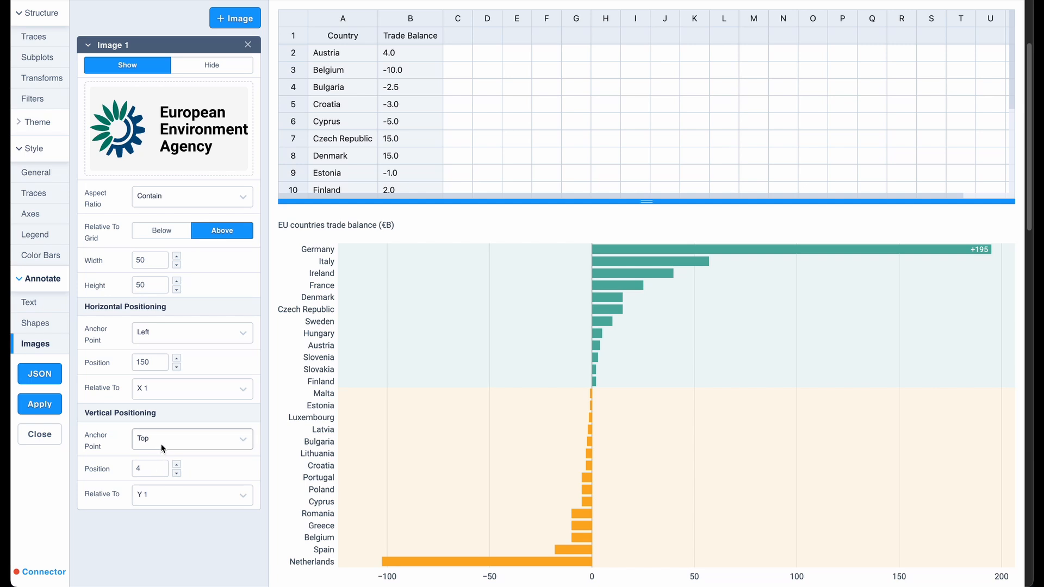
Set the logo's vertical anchor point to Middle and its horizontal anchor point to Center.
left_click(217, 438)
left_click(158, 475)
left_click(180, 333)
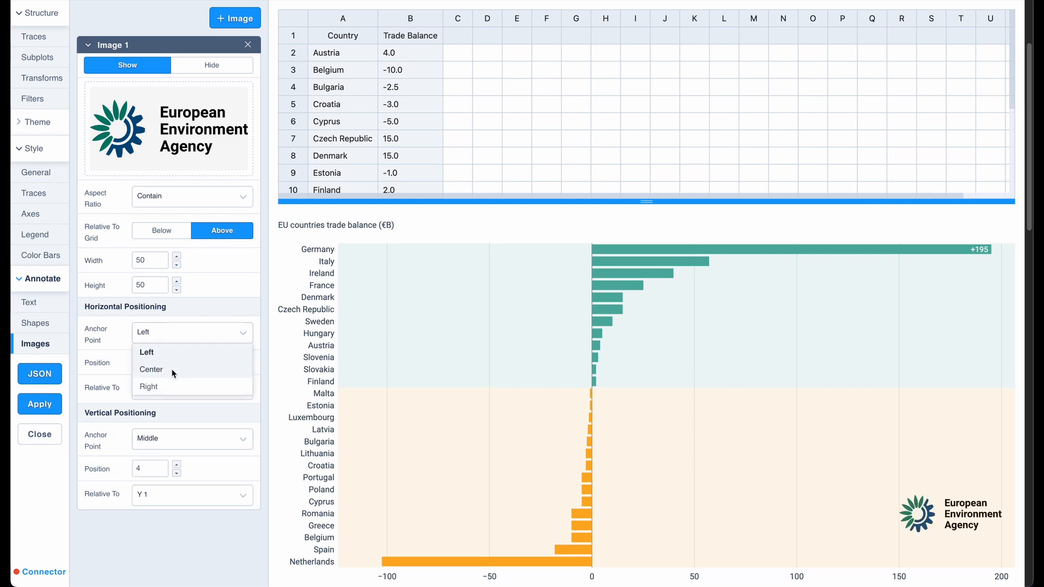
left_click(171, 369)
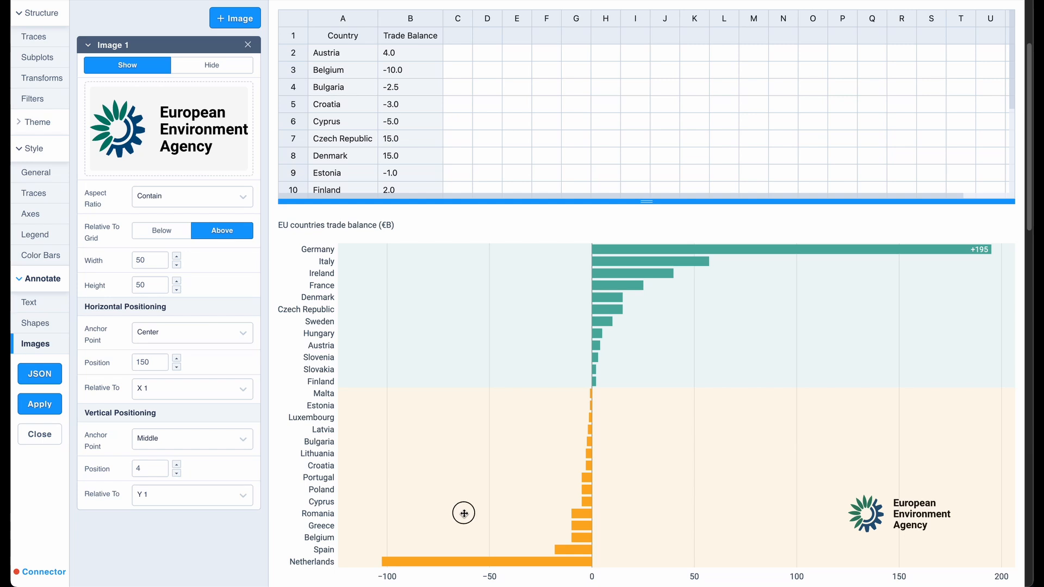
mouse_move(464, 513)
left_mouse_down()
mouse_move(458, 482)
mouse_move(436, 533)
mouse_move(456, 512)
left_mouse_up()
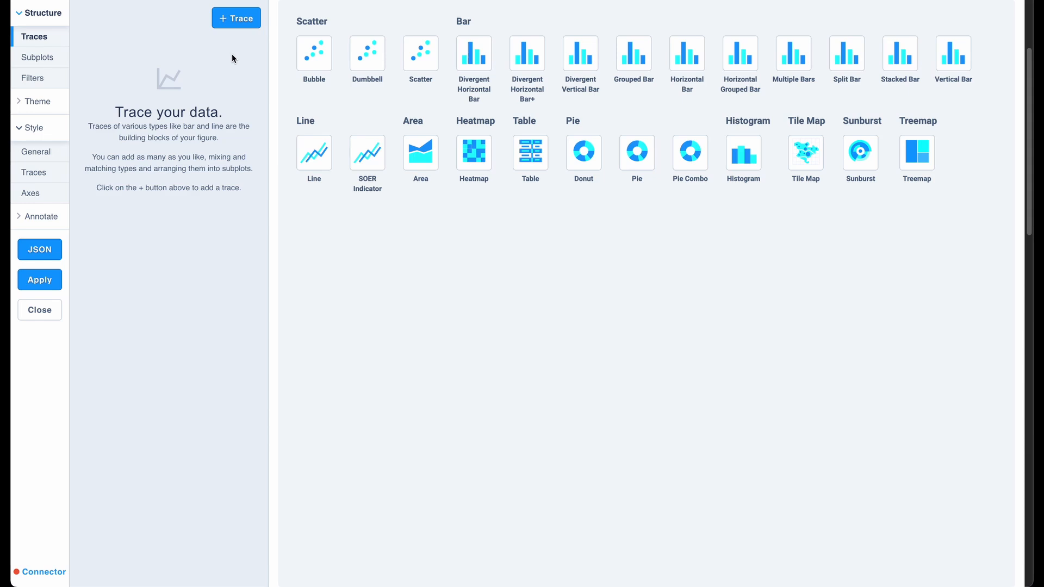
Add a line trace to the empty chart with Year as X and Total_fuel_emissions as Y.
left_click(241, 32)
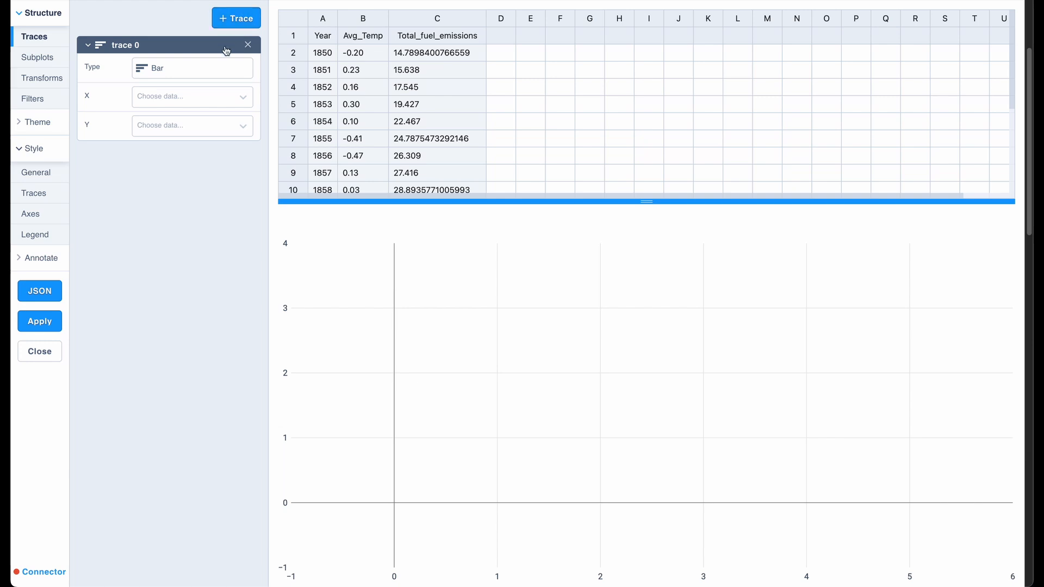
left_click(204, 66)
left_click(417, 97)
left_click(228, 93)
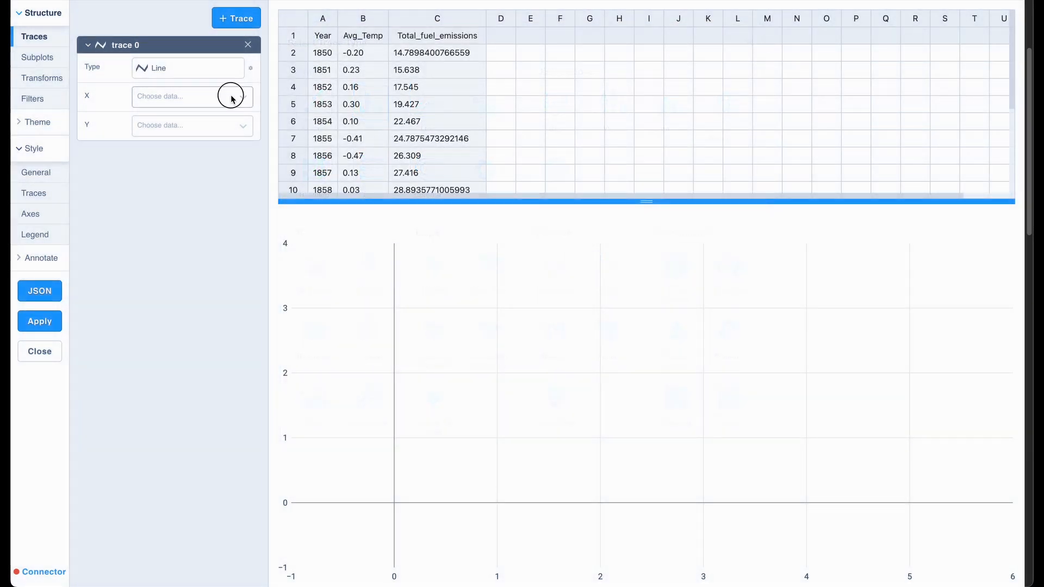
left_click(194, 115)
left_click(181, 126)
left_click(165, 179)
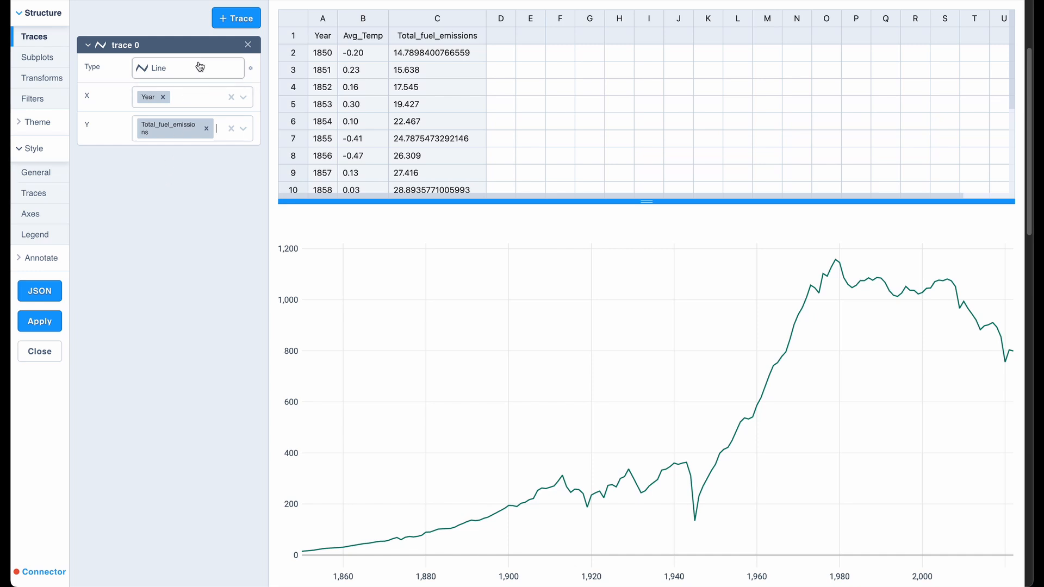
Add a second line trace with Year as X and Avg_Temp as Y, and assign it to a new Y 2 axis.
left_click(235, 20)
left_click(158, 121)
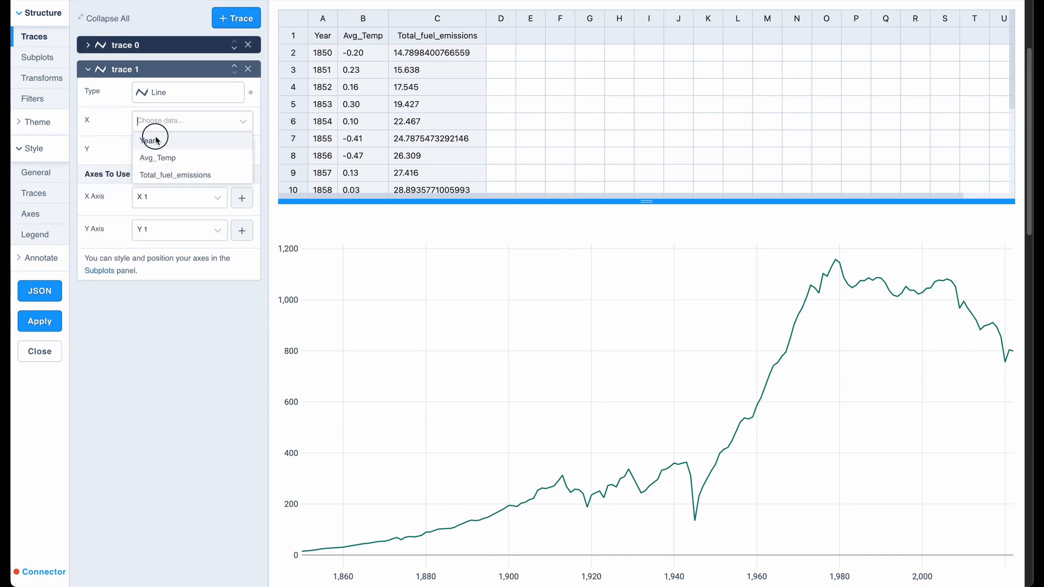
left_click(154, 138)
left_click(158, 150)
left_click(164, 185)
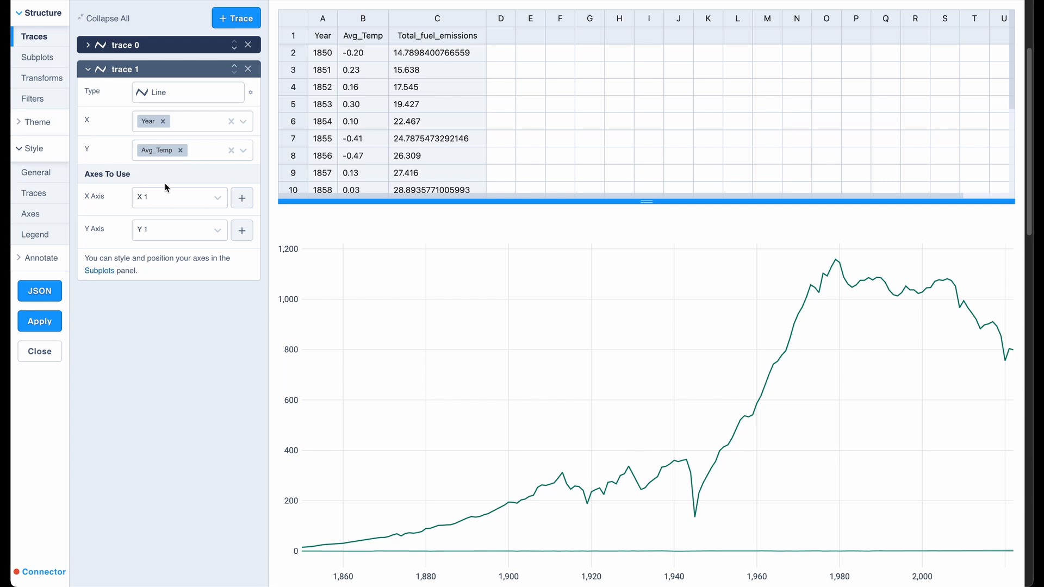
left_click(245, 233)
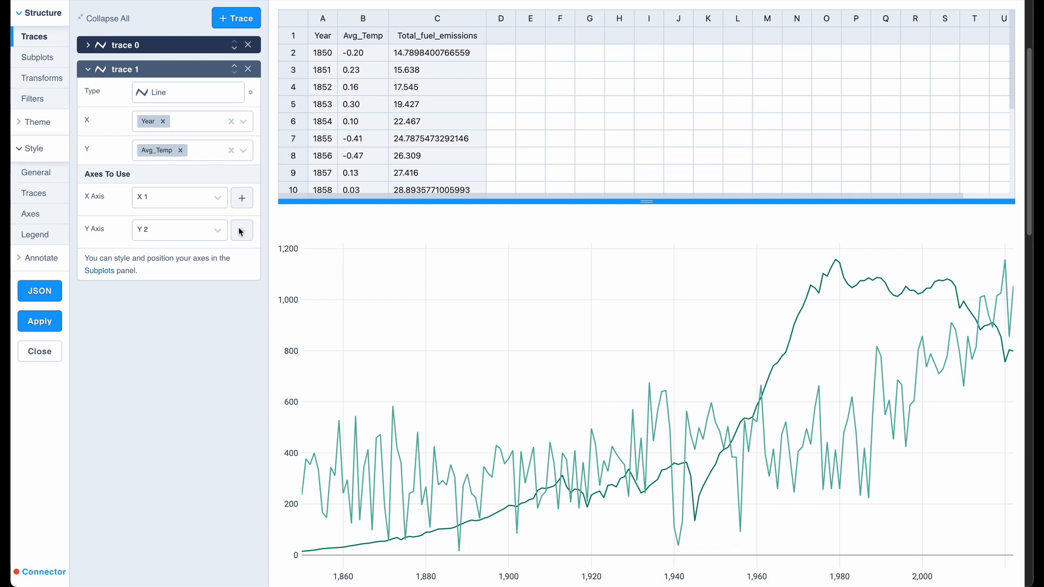
Set the X 1 axis range type to Categorical in the axes style settings.
left_click(59, 215)
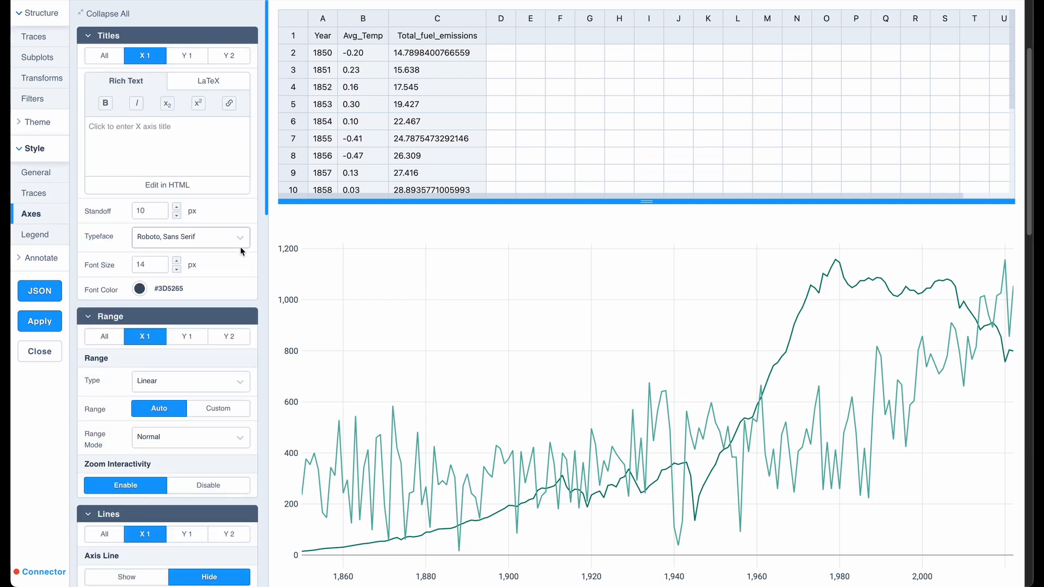
scroll(209, 170, "down", 4)
left_click(206, 170)
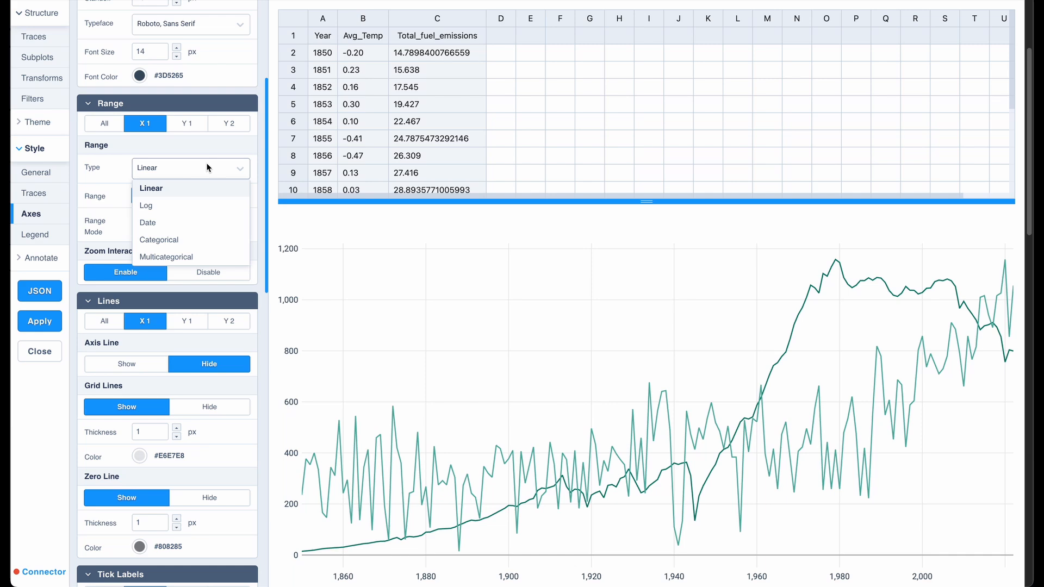
left_click(166, 238)
Set the X 1 tick label spacing to Linear with a step size of 10.
scroll(164, 234, "down", 11)
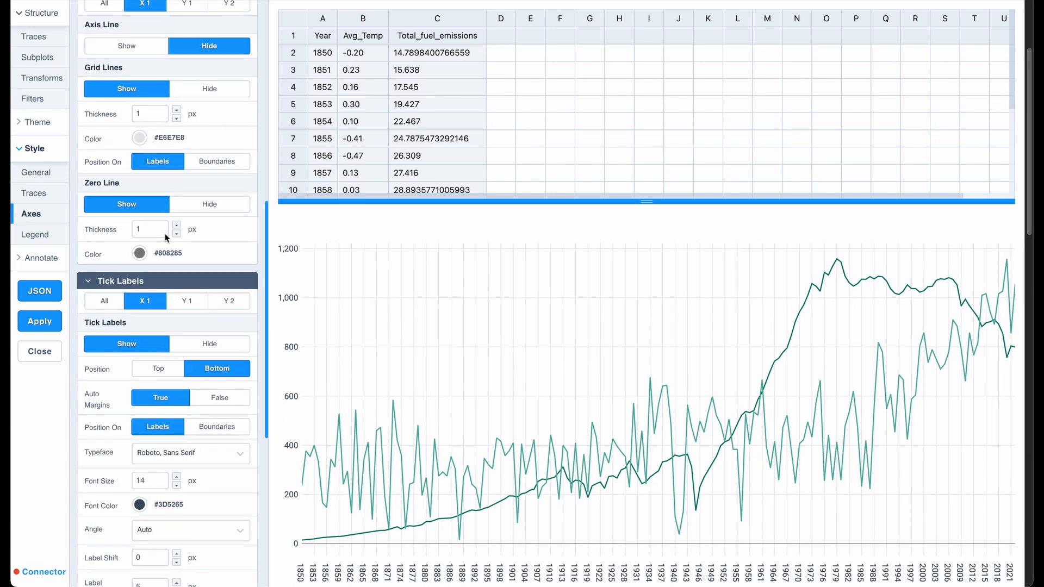
left_click(175, 341)
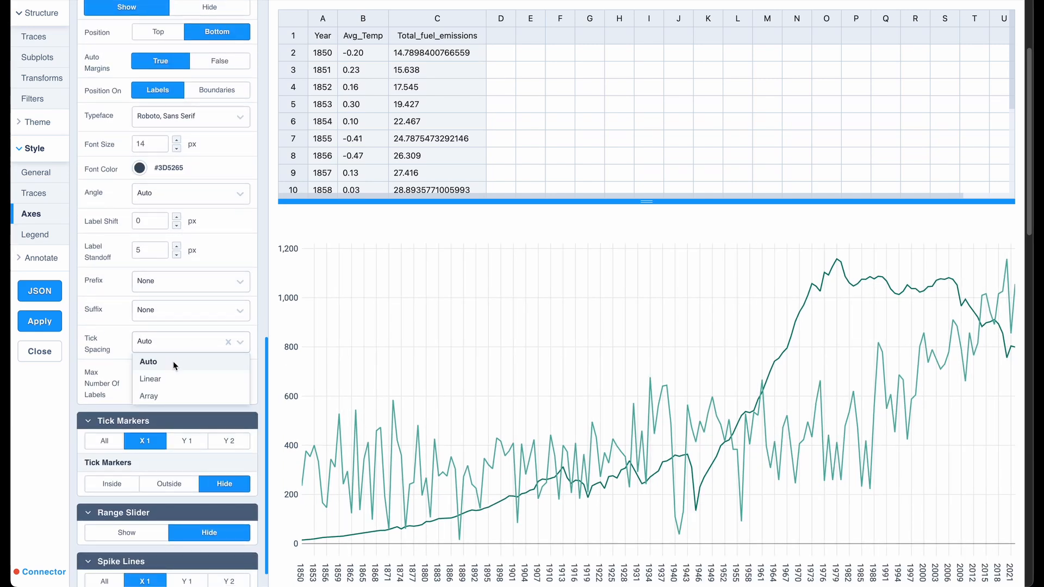
left_click(169, 378)
left_click(177, 392)
left_click(177, 391)
left_click(177, 391)
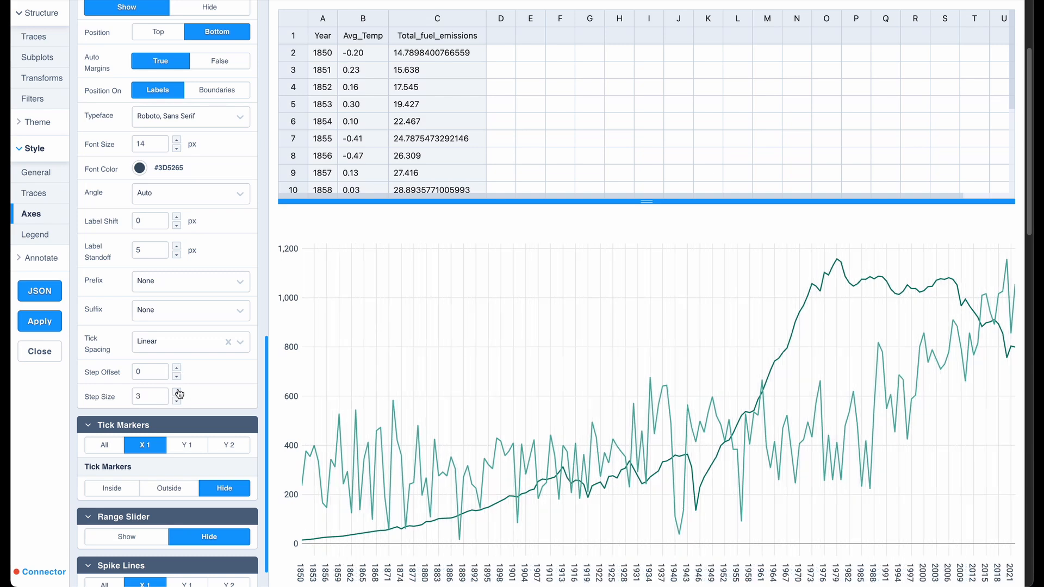
left_click(178, 392)
left_click(177, 391)
left_click(177, 392)
left_click(177, 392)
left_click(177, 391)
left_click(177, 391)
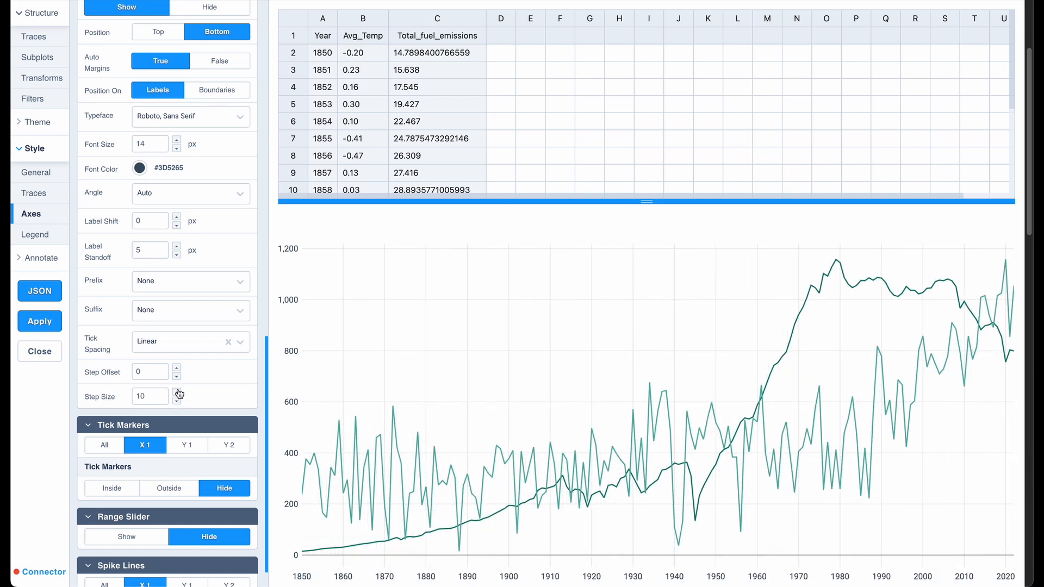
Restore the X 1 tick spacing to Auto and the axis range type to Linear.
left_click(179, 347)
left_click(175, 360)
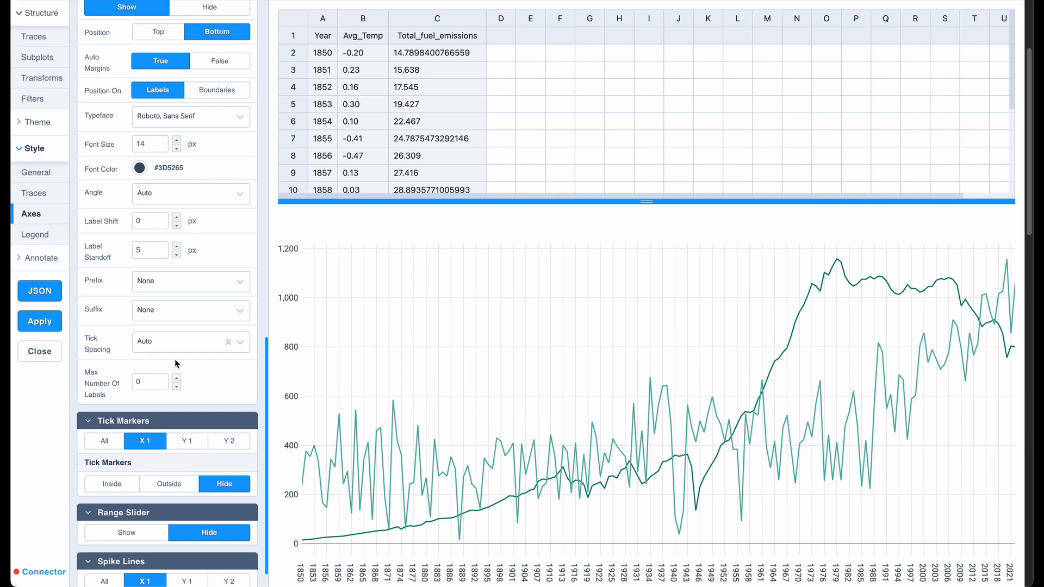
scroll(175, 363, "up", 15)
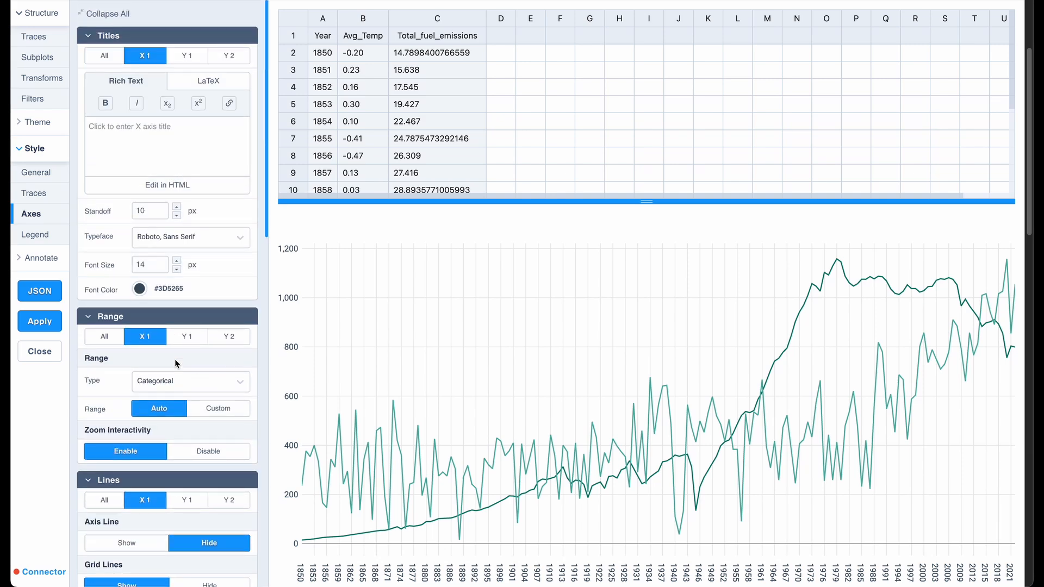
left_click(177, 381)
left_click(166, 398)
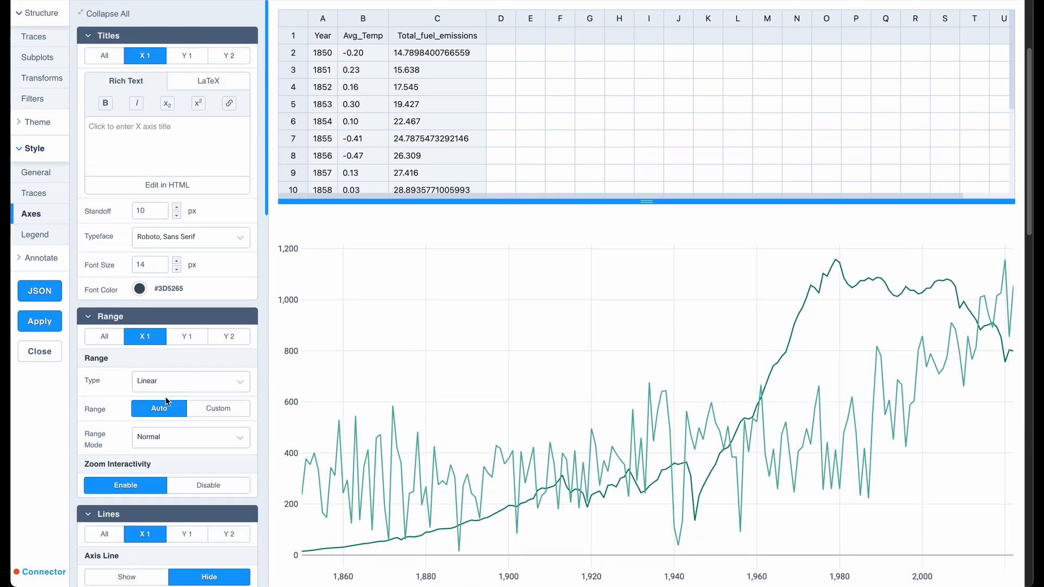
Turn off the thousands separators in the X 1 and Y 1 tick labels.
scroll(166, 397, "down", 12)
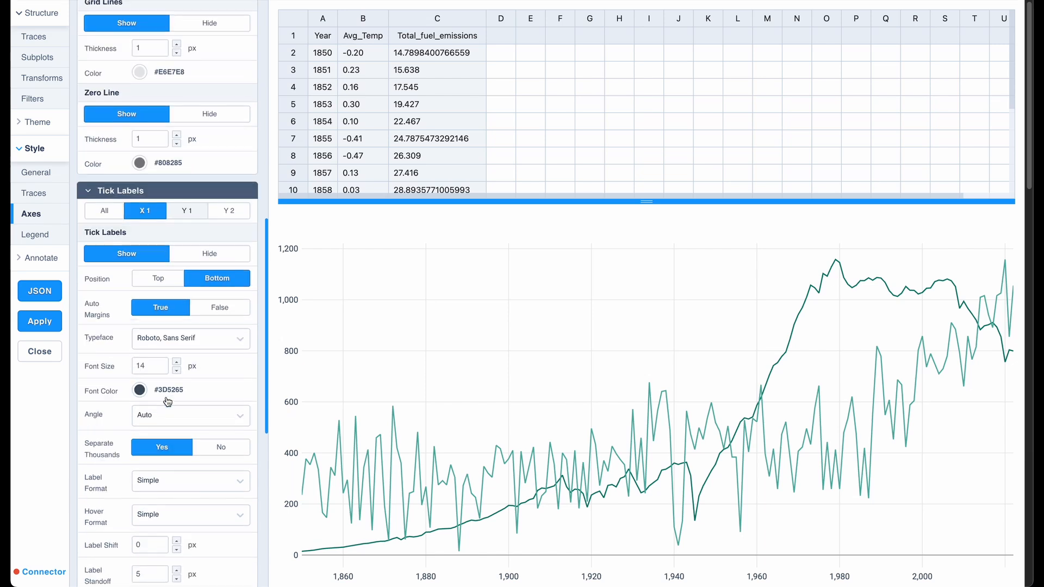
left_click(220, 306)
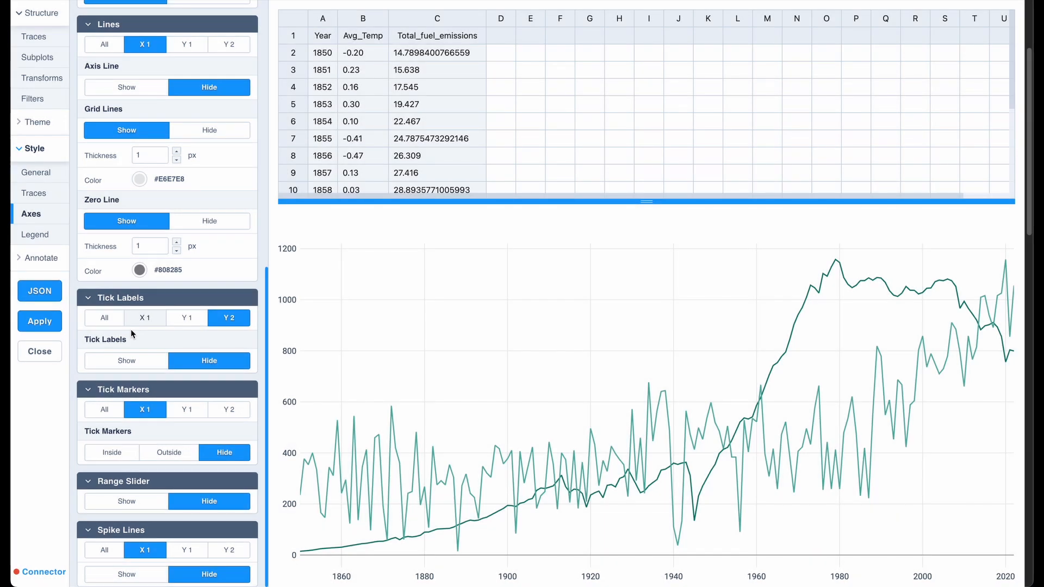
Show the Y 2 axis tick labels and turn on the chart legend.
left_click(131, 361)
scroll(132, 360, "down", 4)
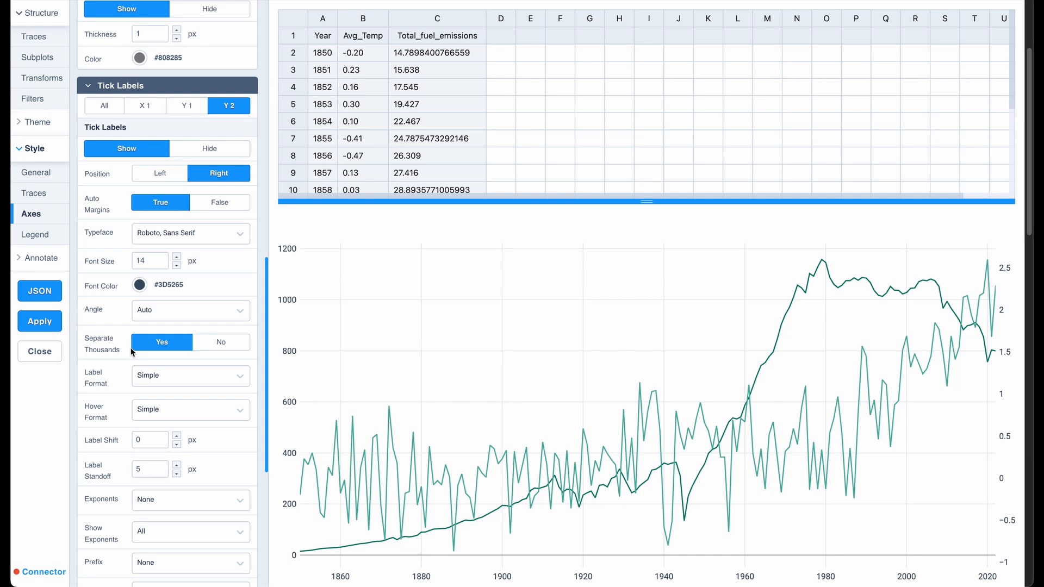
left_click(41, 240)
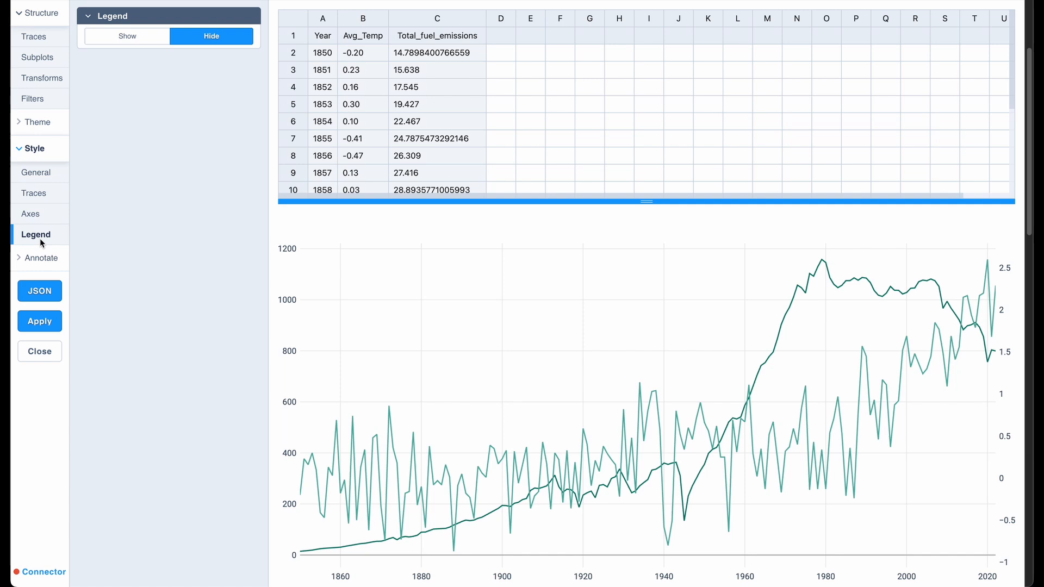
left_click(136, 34)
scroll(128, 304, "down", 4)
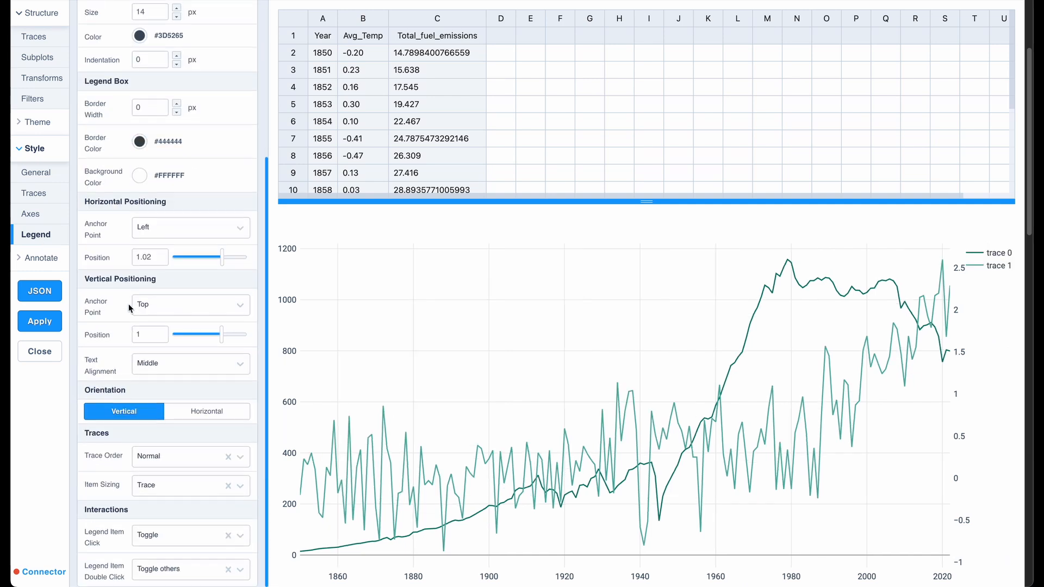
Make the legend horizontal, with horizontal position 0 and its vertical anchor point set to Bottom.
left_click(188, 409)
left_click(146, 253)
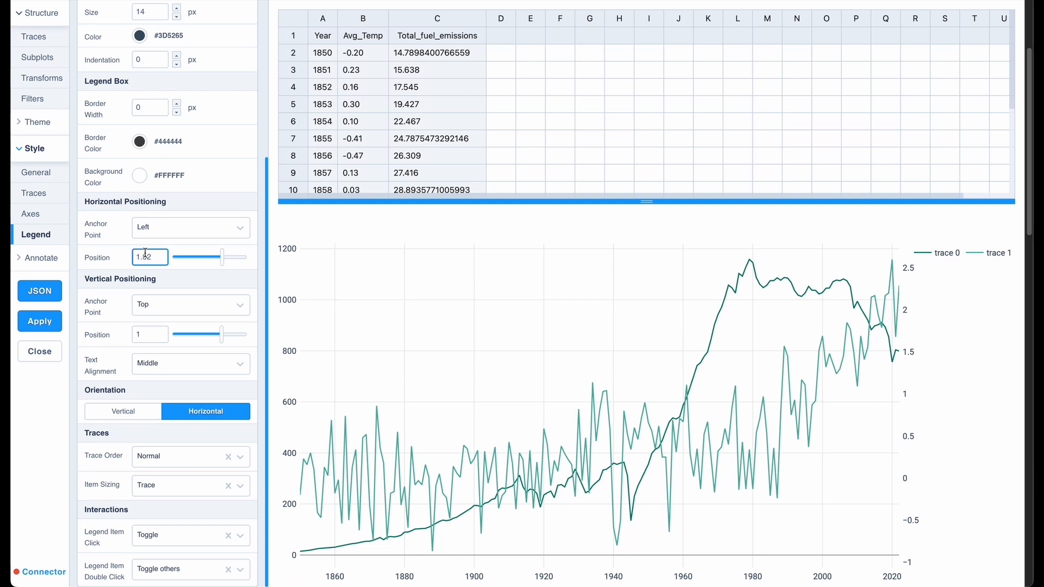
double_click(146, 253)
type("0")
key("Return")
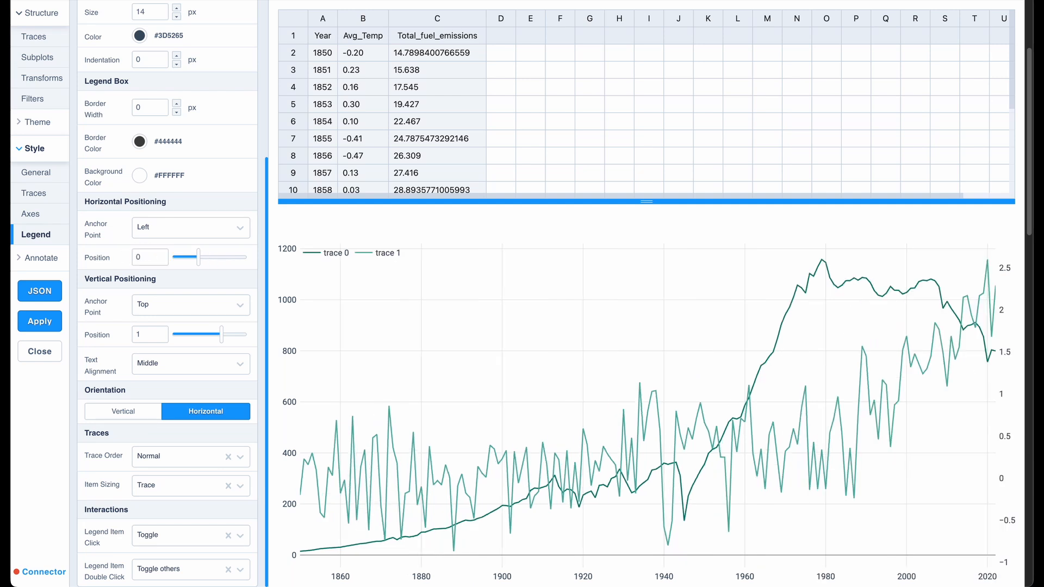
left_click(147, 304)
left_click(166, 374)
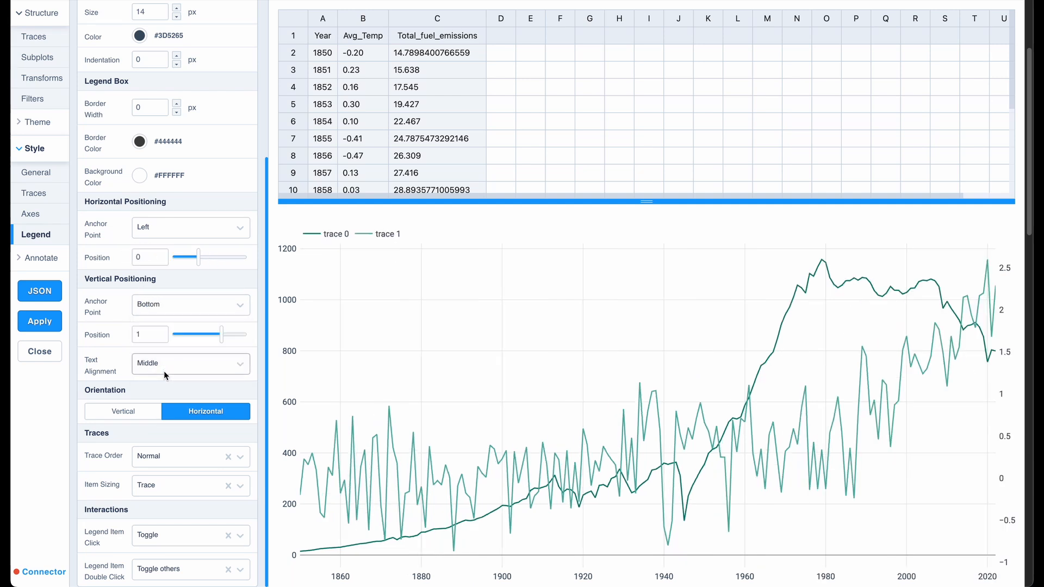
Rename trace 0 as "Total Fuel Emissions" in the trace style settings.
left_click(34, 193)
left_click(160, 121)
key("ctrl+a")
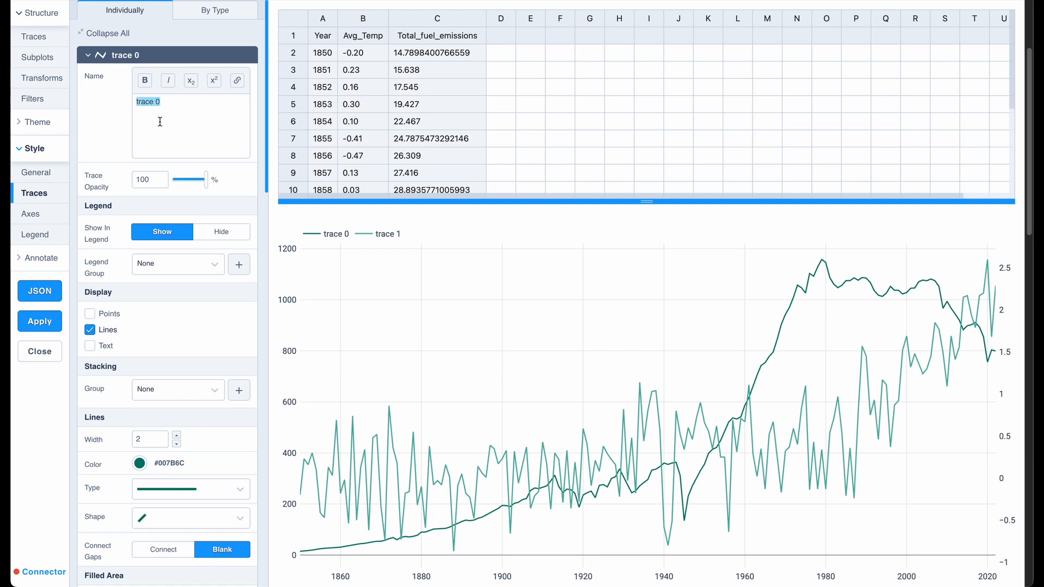
type("Total Fuel Emiss")
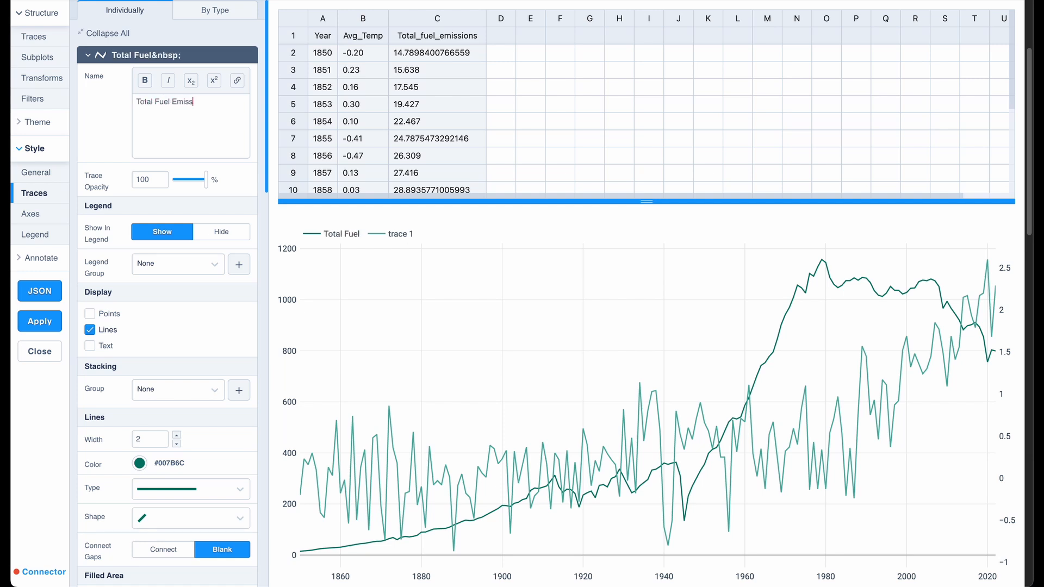
type("ions")
Rename trace 1 as "Average Temperature °C".
left_click(162, 61)
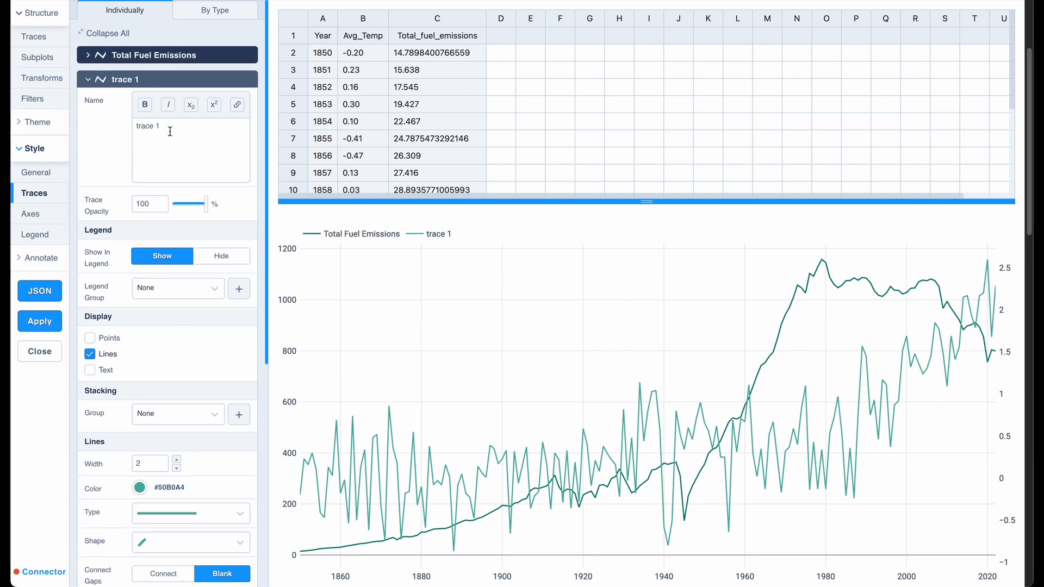
left_click(170, 131)
key("ctrl+a")
type("Average Temperature °C")
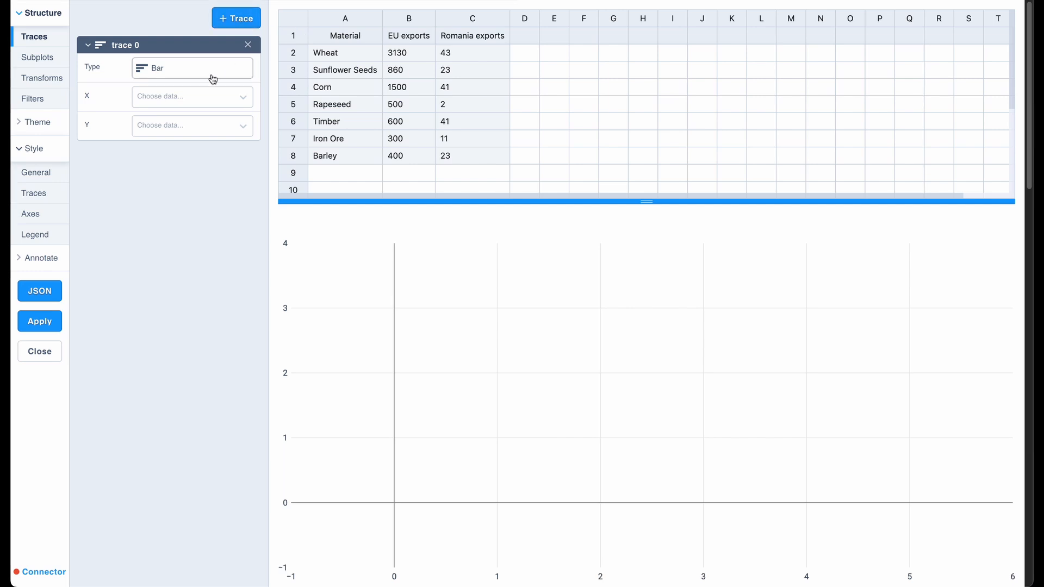
Set bar trace 0 to use Romania exports for X and Material for Y, with horizontal orientation.
left_click(205, 98)
left_click(182, 147)
left_click(187, 129)
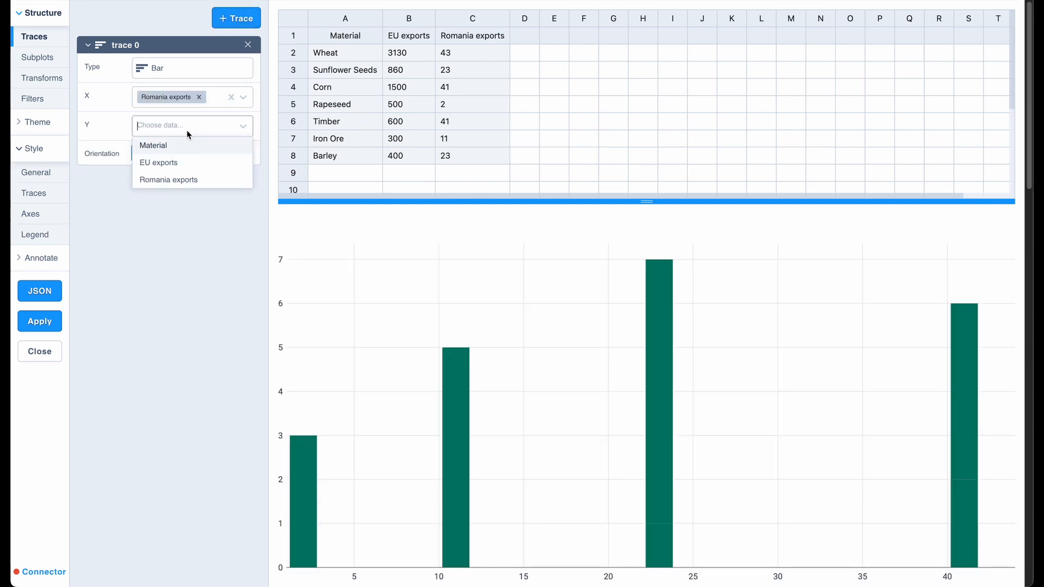
left_click(180, 146)
left_click(205, 152)
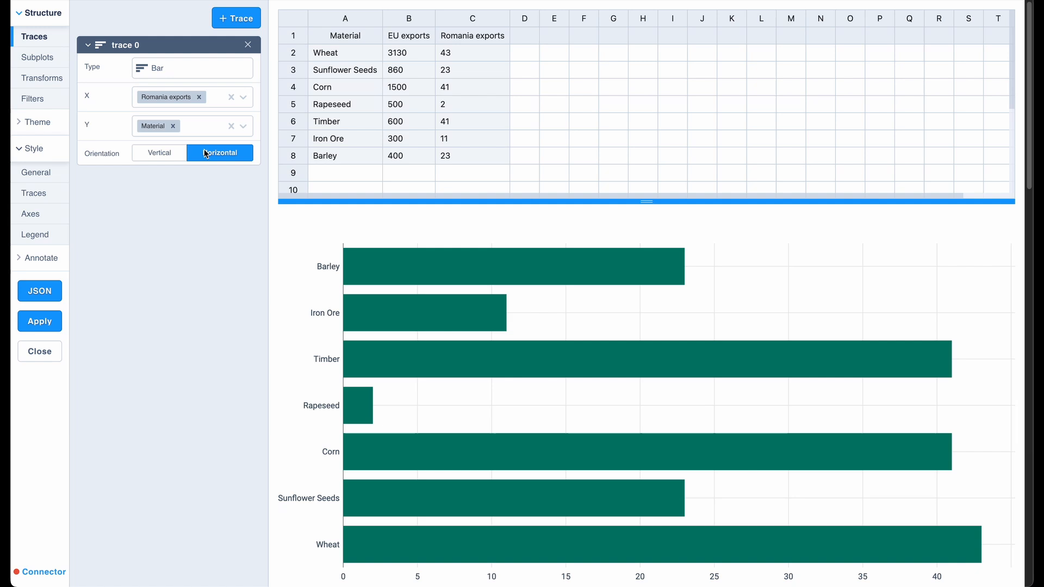
Add a second bar trace with EU exports for X and Material for Y, oriented horizontally.
left_click(236, 23)
left_click(200, 115)
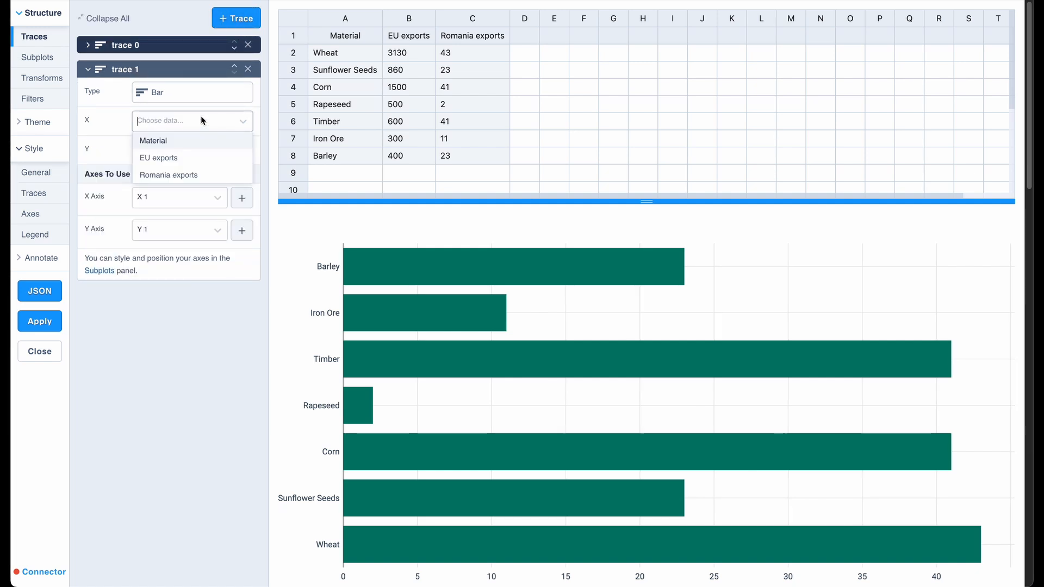
left_click(177, 155)
left_click(178, 150)
left_click(163, 168)
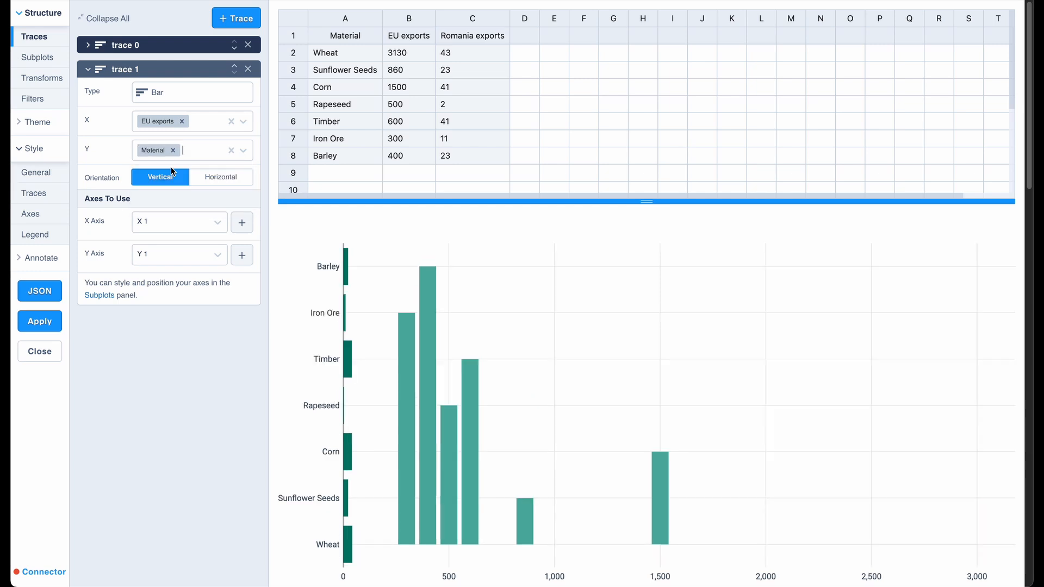
left_click(214, 177)
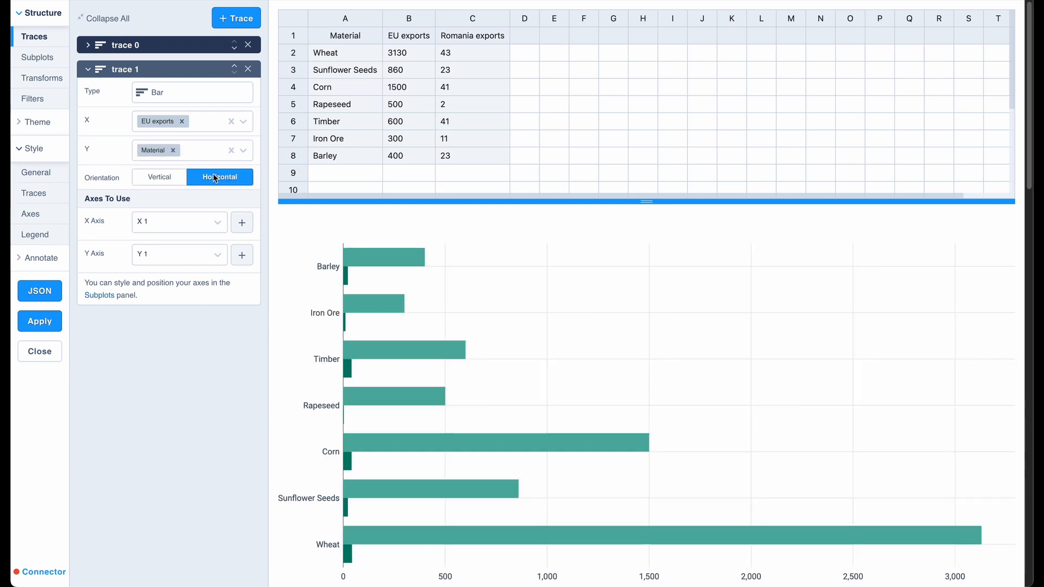
Assign trace 1 to a new X 2 axis and narrow the X 1 | Y 1 subplot to X boundaries 0 to 50.
left_click(241, 220)
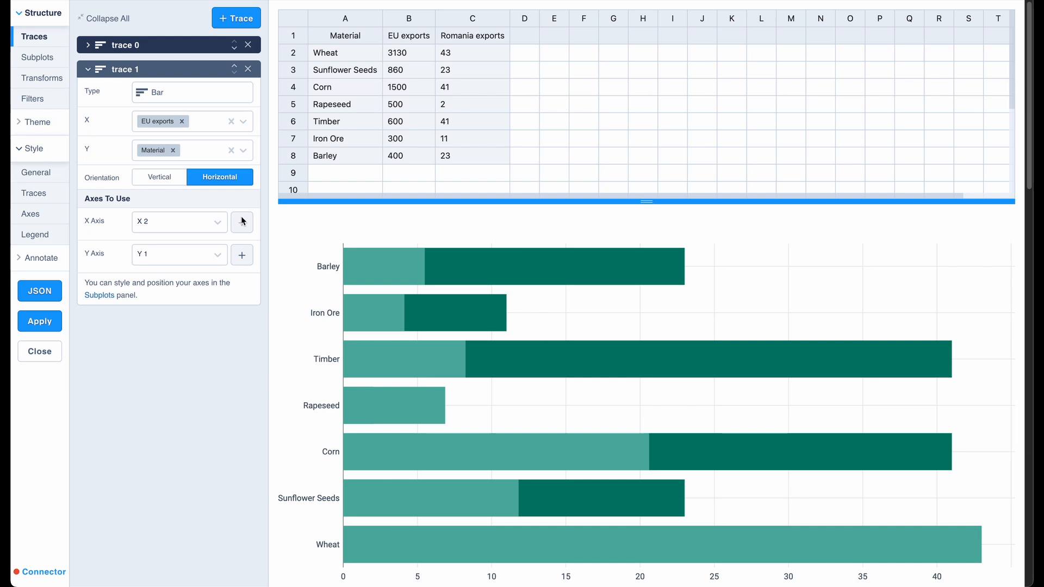
left_click(55, 61)
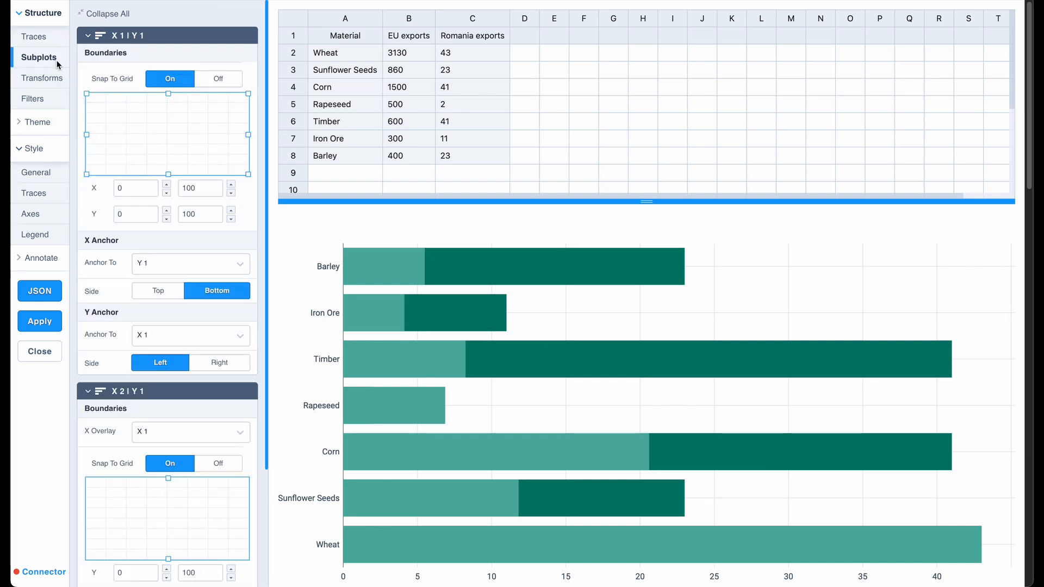
left_click_drag(246, 138, 159, 133)
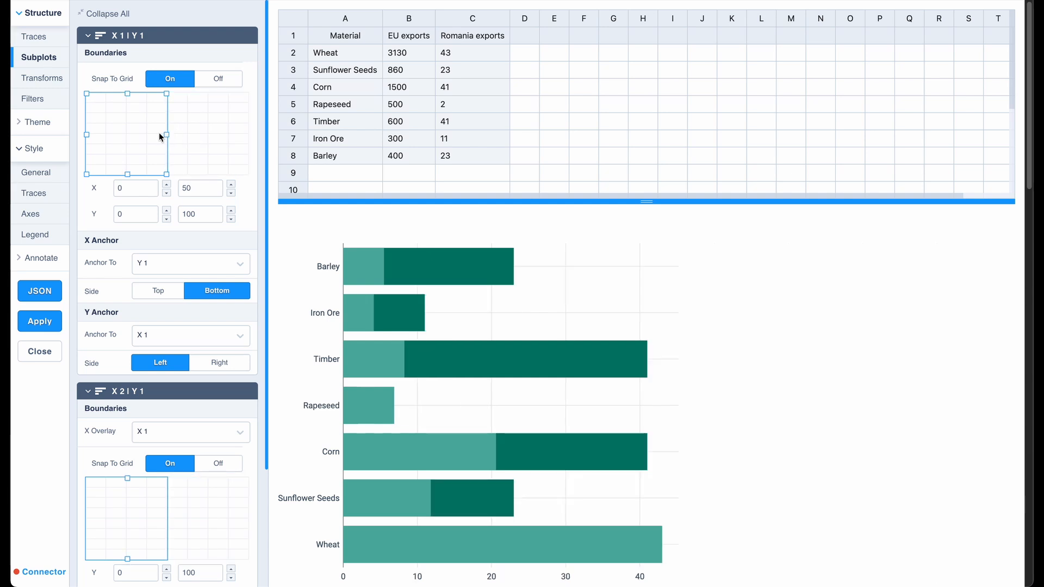
Set the X 2 | Y 1 subplot's X overlay to None and its X boundaries to 50 to 100.
scroll(151, 235, "down", 3)
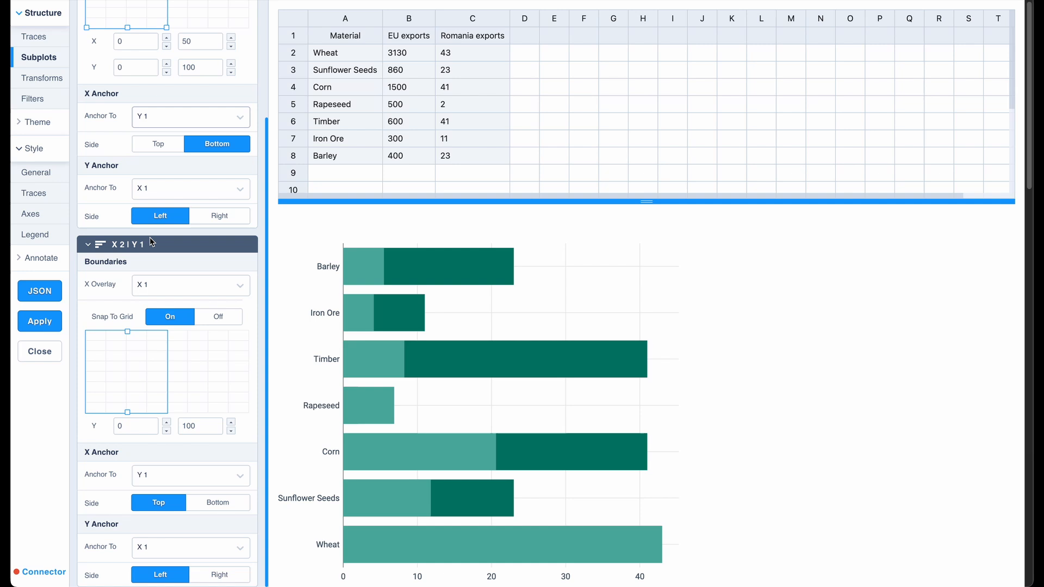
left_click(154, 284)
left_click(157, 306)
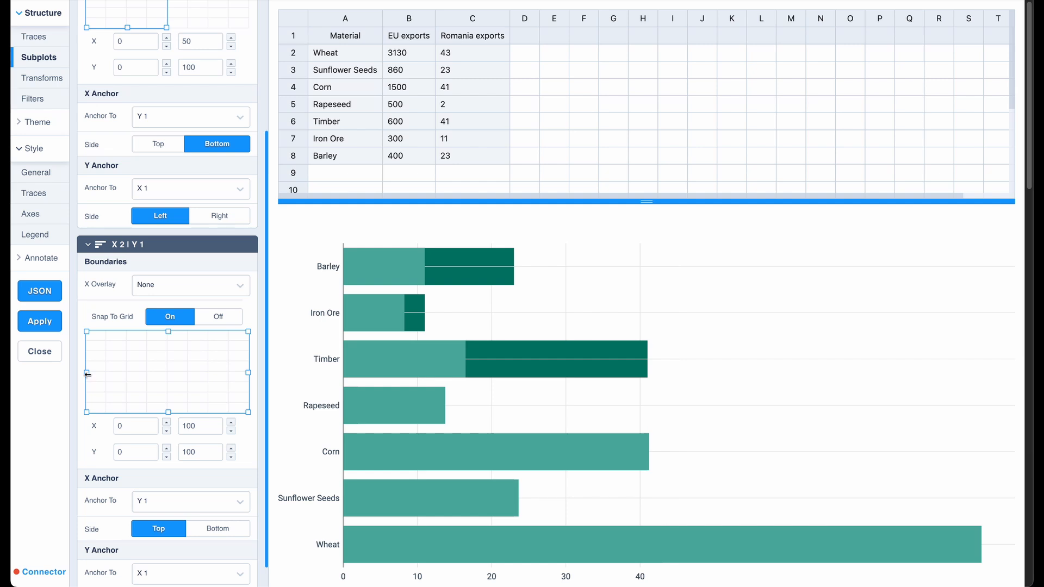
left_click_drag(86, 372, 159, 373)
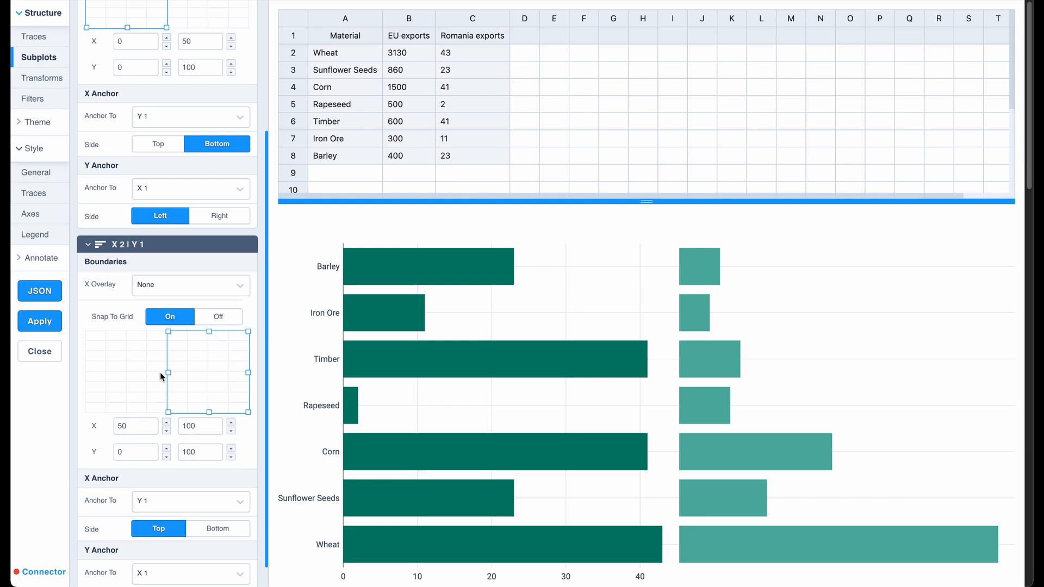
Hide the Y 1 grid lines and show the X 2 grid lines in the axes style settings.
left_click(31, 214)
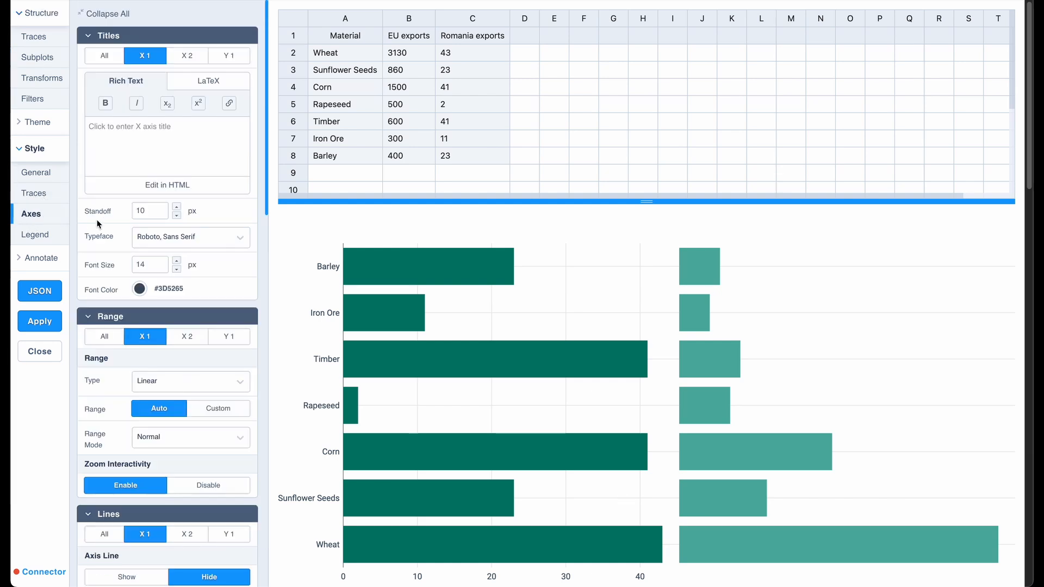
scroll(183, 256, "down", 5)
scroll(183, 256, "down", 2)
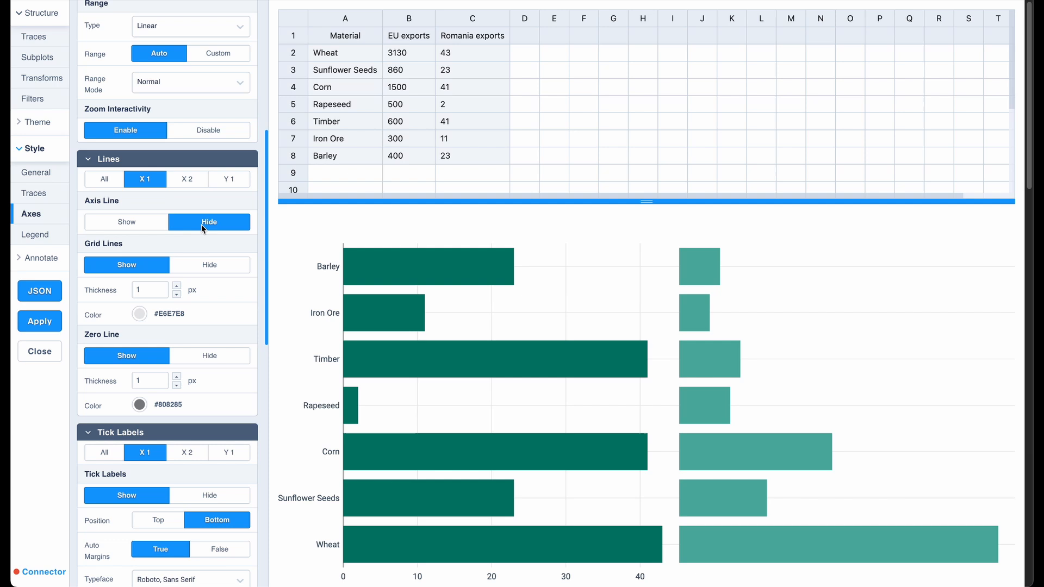
left_click(228, 180)
left_click(225, 264)
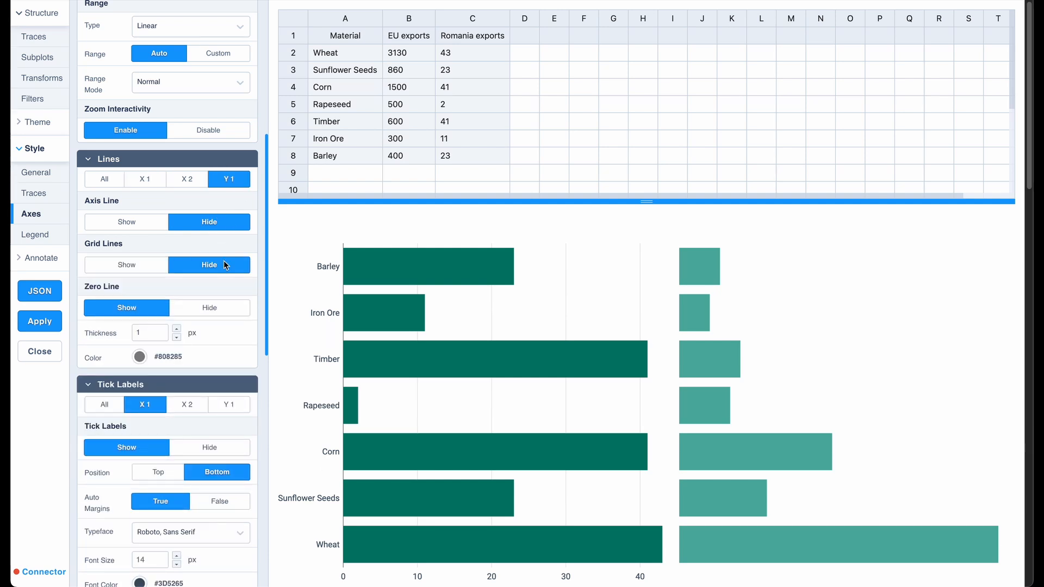
left_click(199, 186)
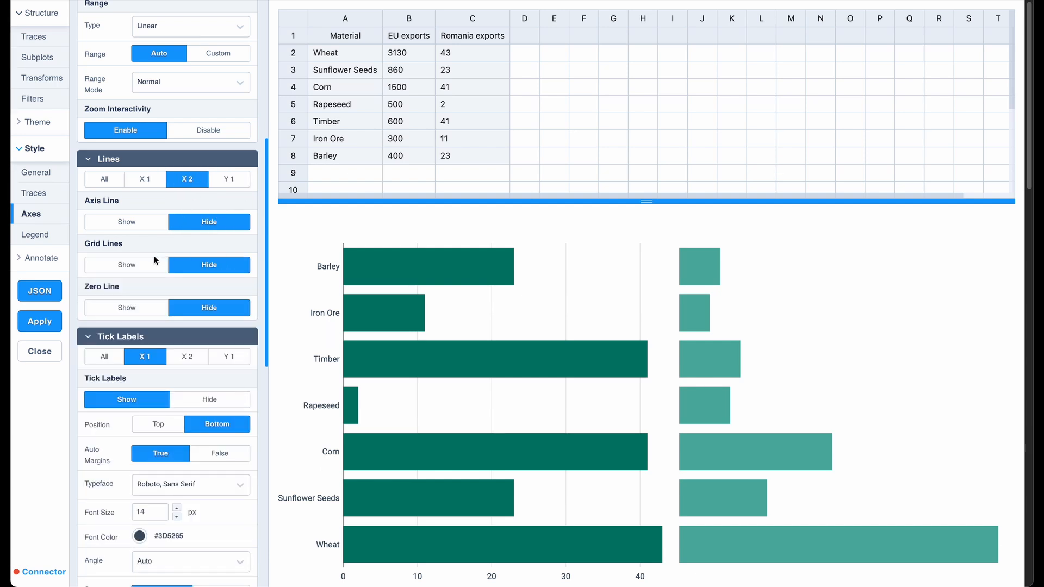
left_click(156, 263)
Show the X 2 axis tick labels and set their position to Bottom.
scroll(152, 259, "down", 5)
left_click(187, 191)
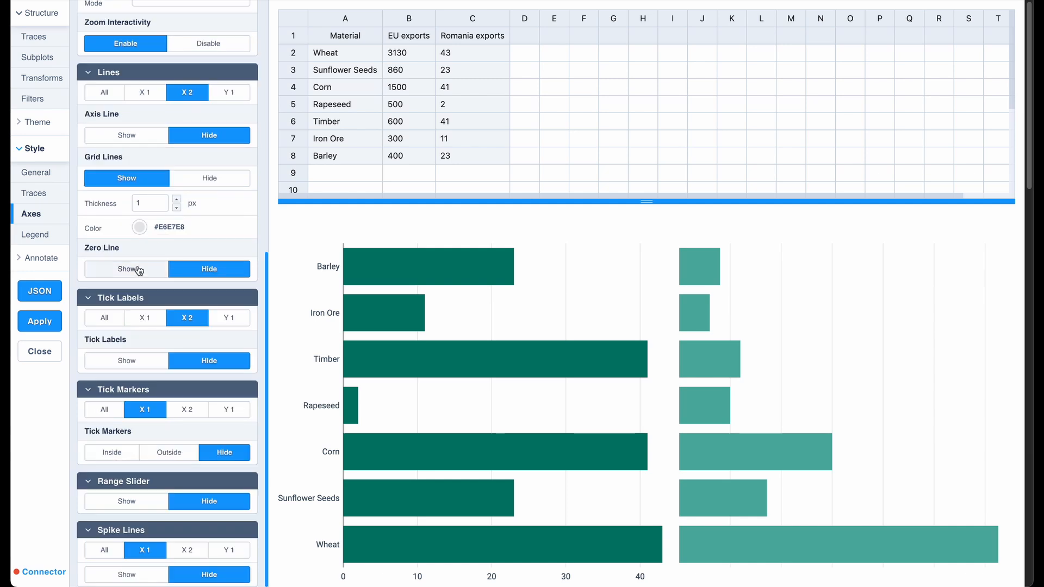
left_click(125, 359)
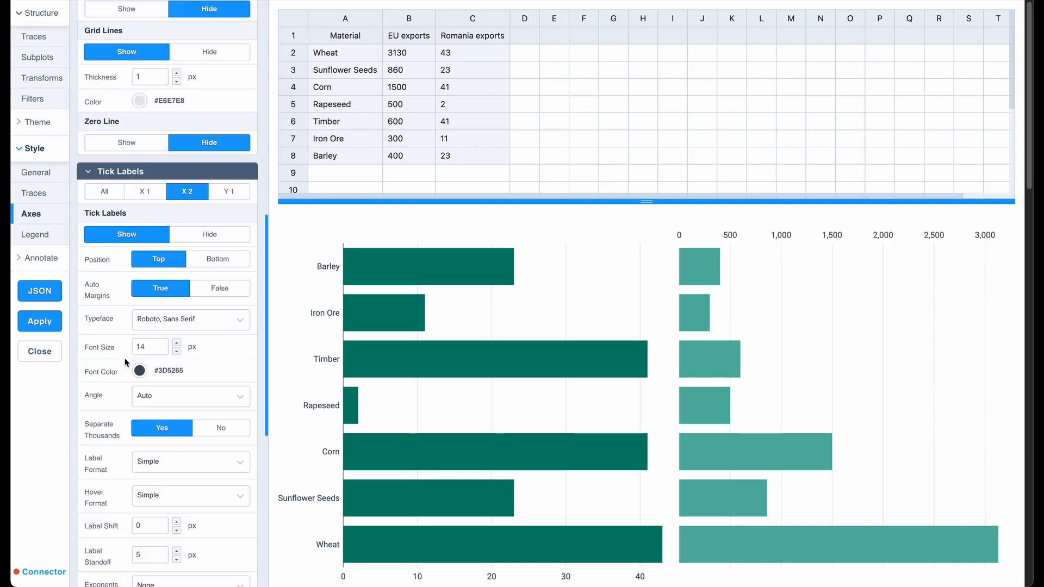
left_click(205, 257)
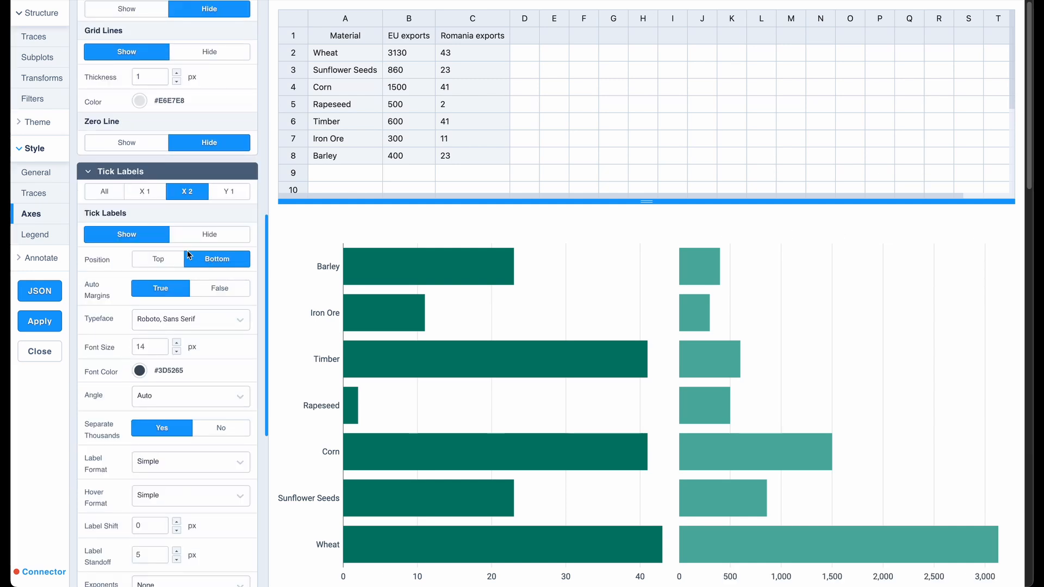
Add a text annotation reading "Romania exports" and review its horizontal and vertical positioning settings.
left_click(53, 260)
left_click(45, 278)
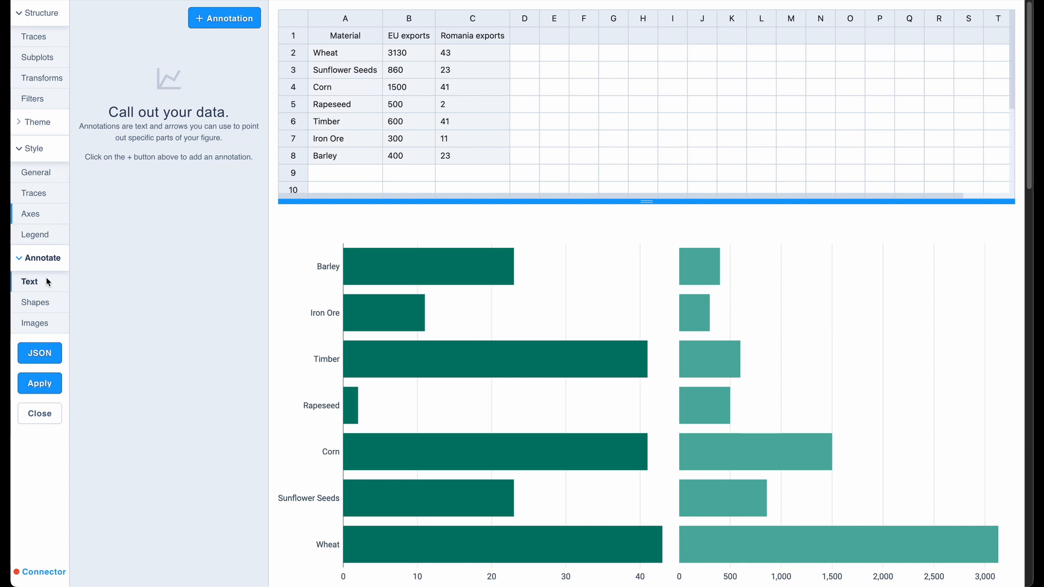
left_click(217, 17)
left_click(122, 145)
type("Romania exports")
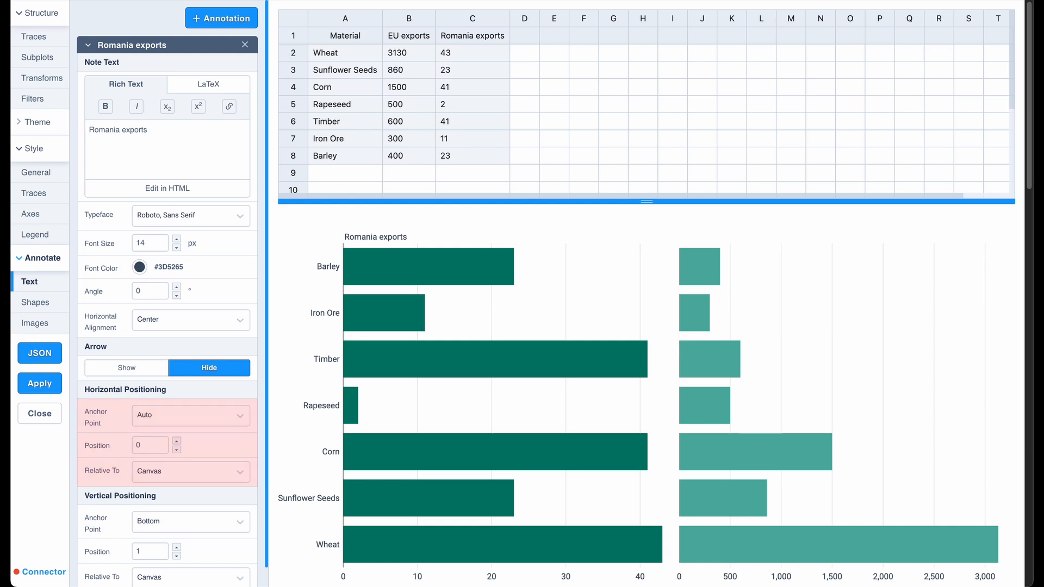
scroll(167, 337, "down", 1)
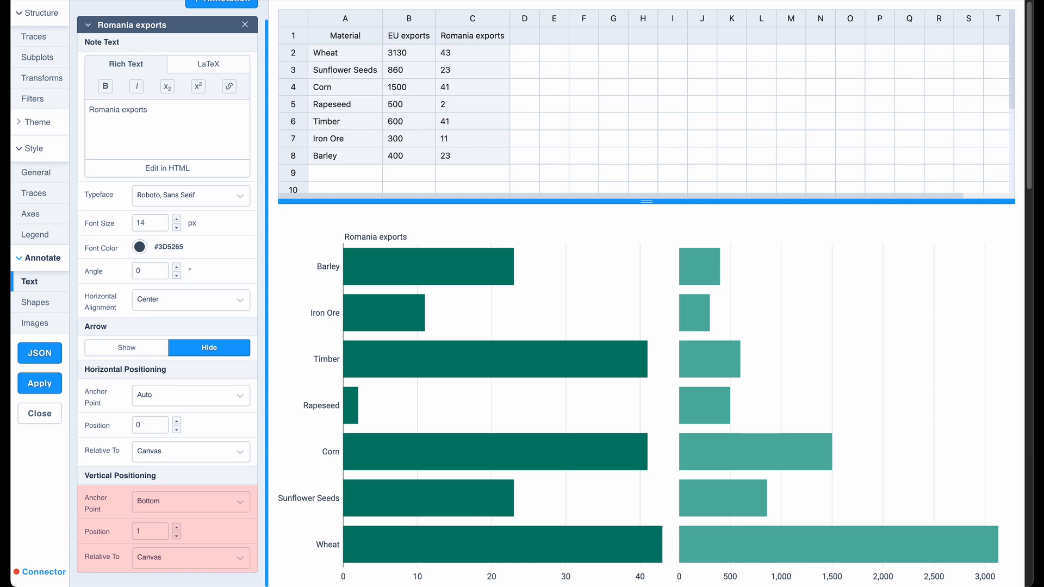
scroll(211, 33, "up", 1)
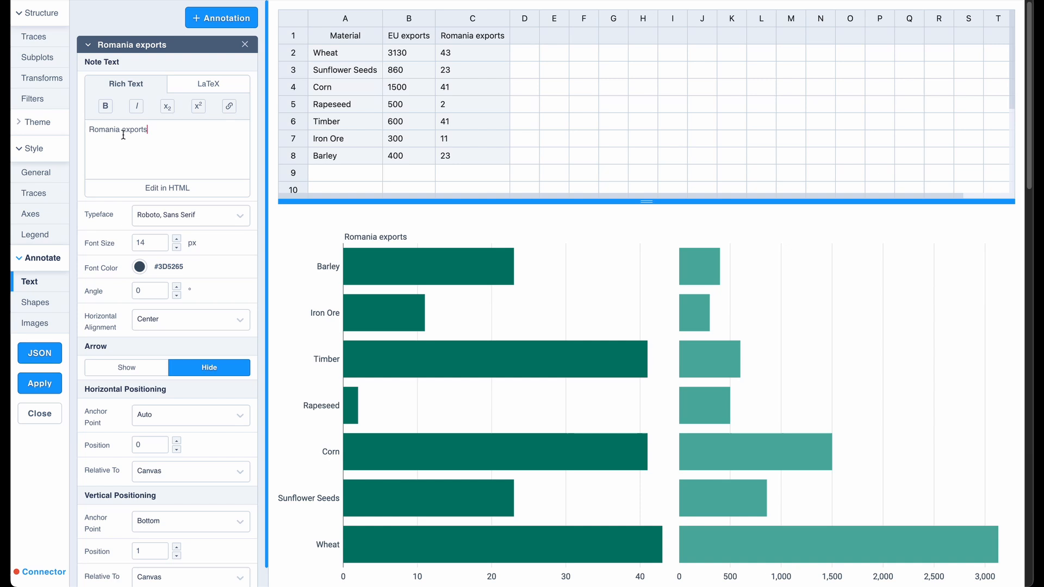
Add a text annotation reading "EU exports" with horizontal position 0.5 and its horizontal anchor point set to Left.
left_click(211, 22)
type("EU exports")
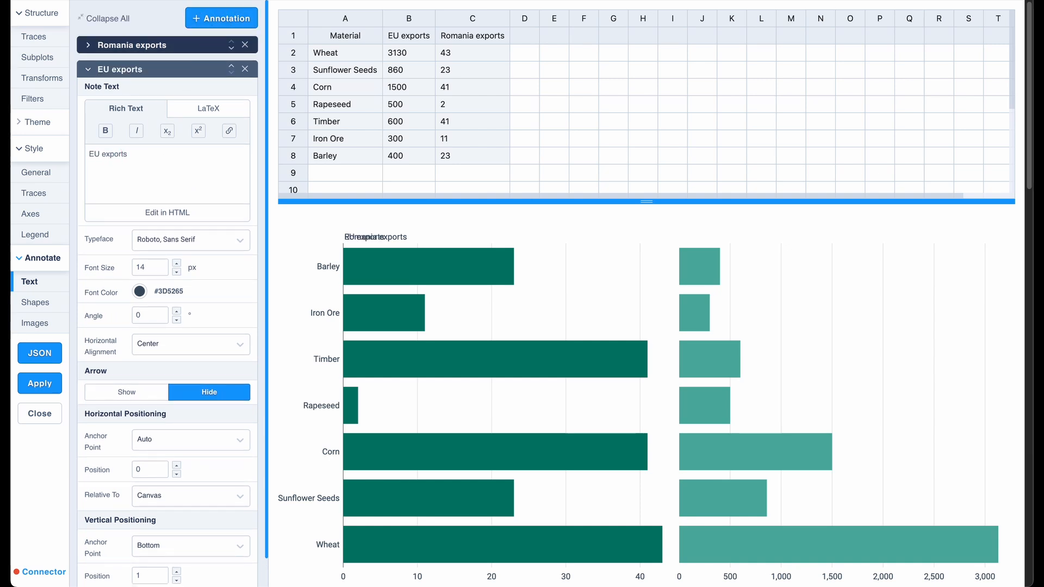
scroll(177, 361, "down", 1)
double_click(157, 440)
type("0.5")
key("Return")
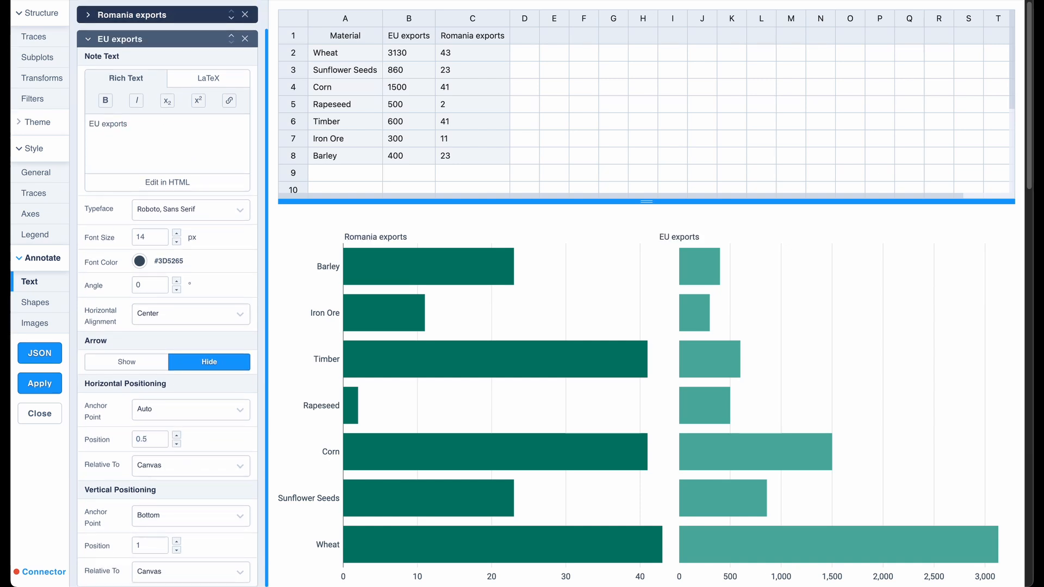
left_click(171, 403)
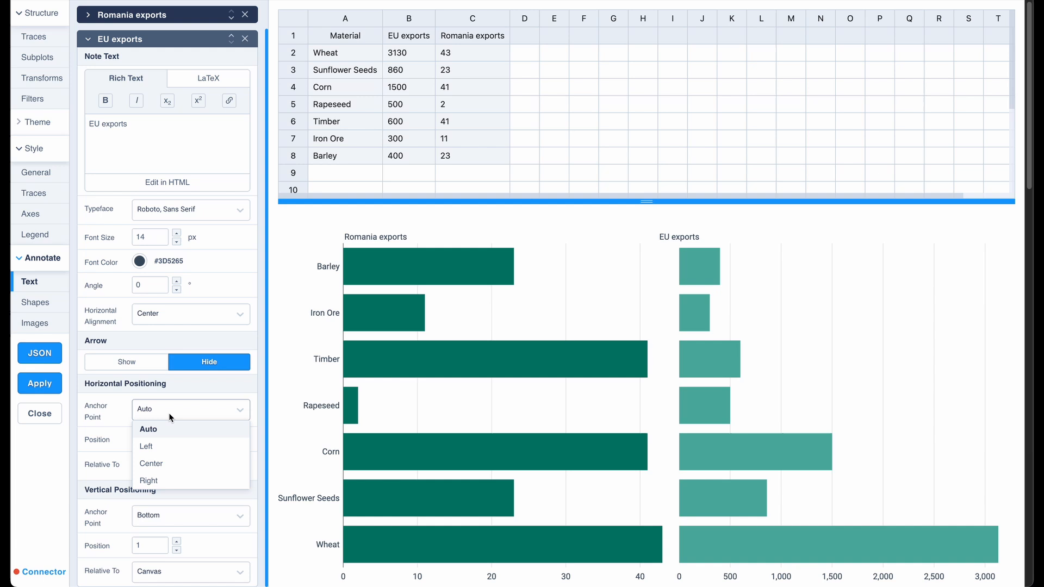
left_click(165, 449)
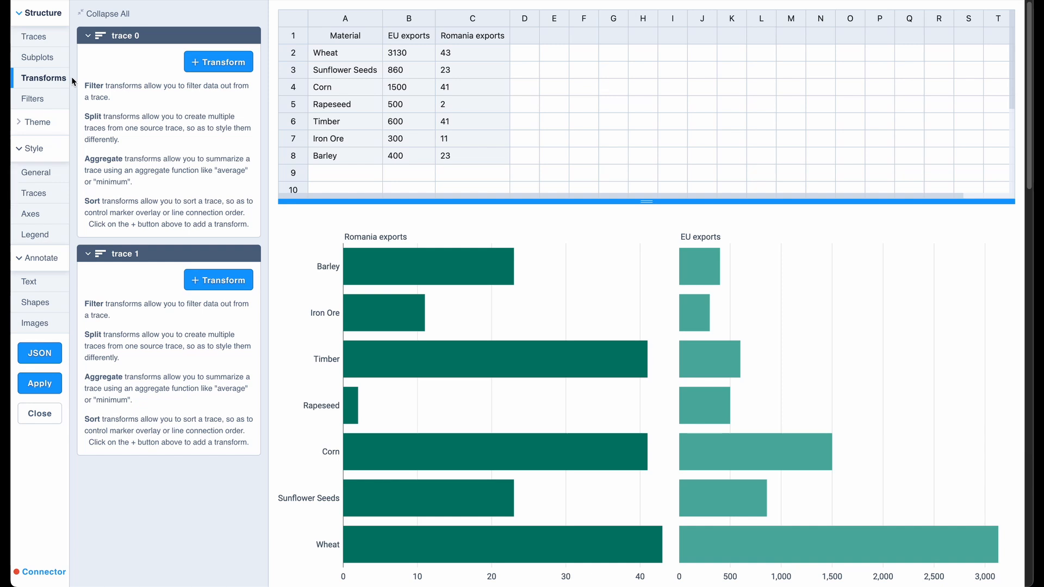
Add a Sort transform to trace 0 that targets Material in ascending order.
left_click(228, 70)
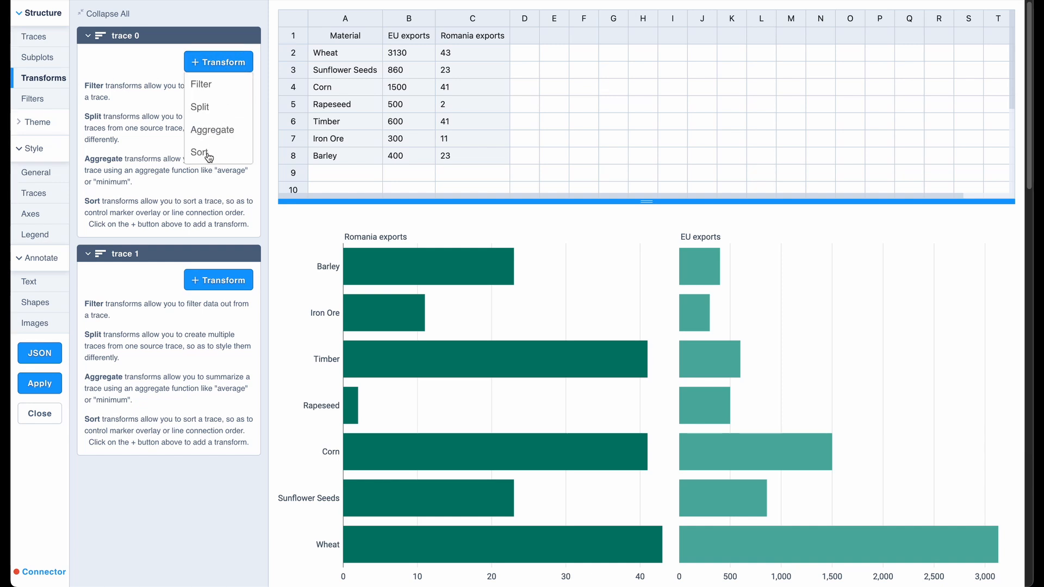
left_click(206, 152)
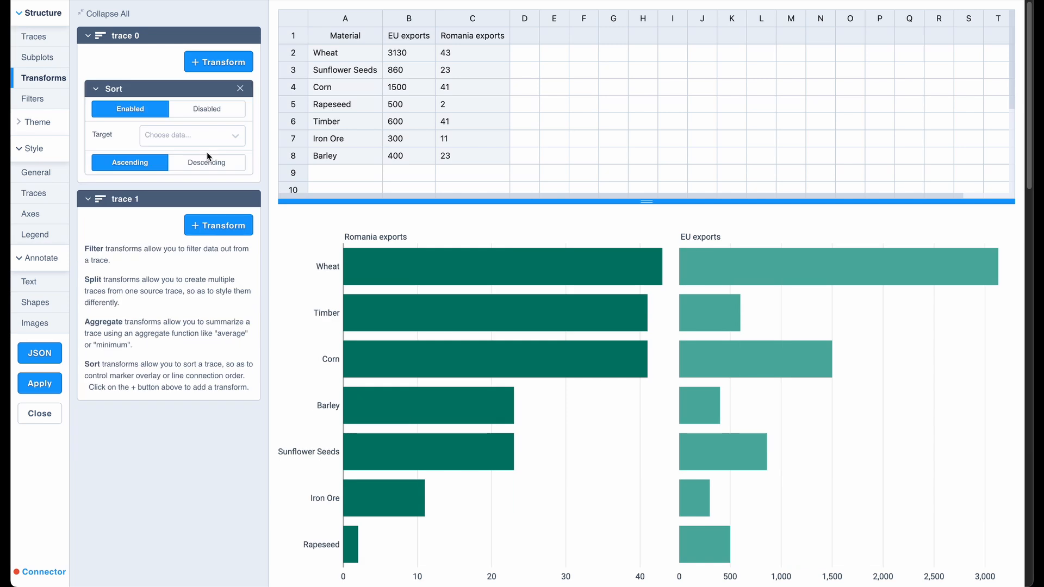
left_click(211, 136)
left_click(202, 155)
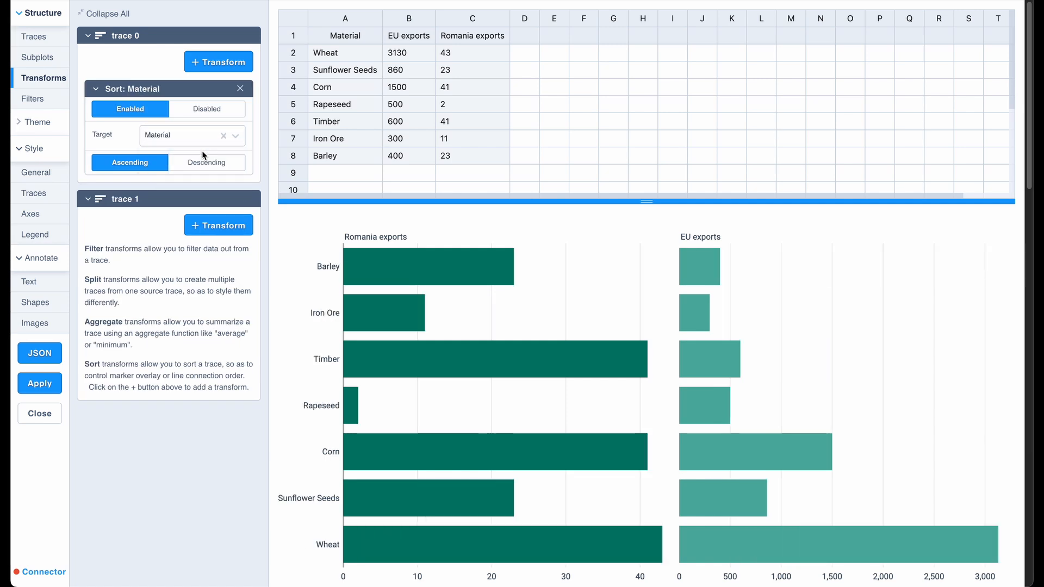
left_click(202, 162)
left_click(131, 162)
Change trace 0's sort target to Romania exports and set the order to descending.
left_click(169, 135)
left_click(176, 189)
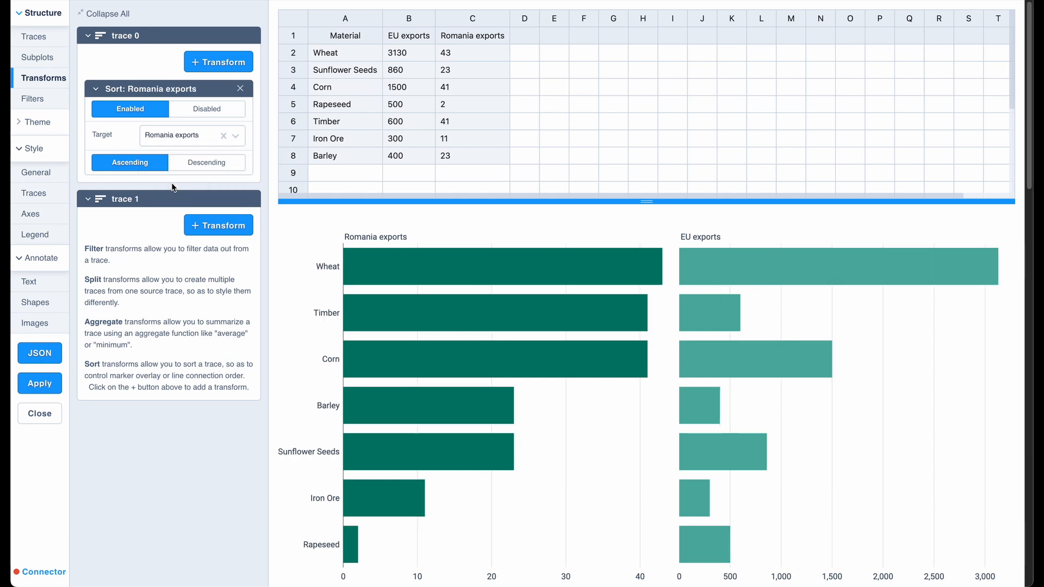
left_click(192, 165)
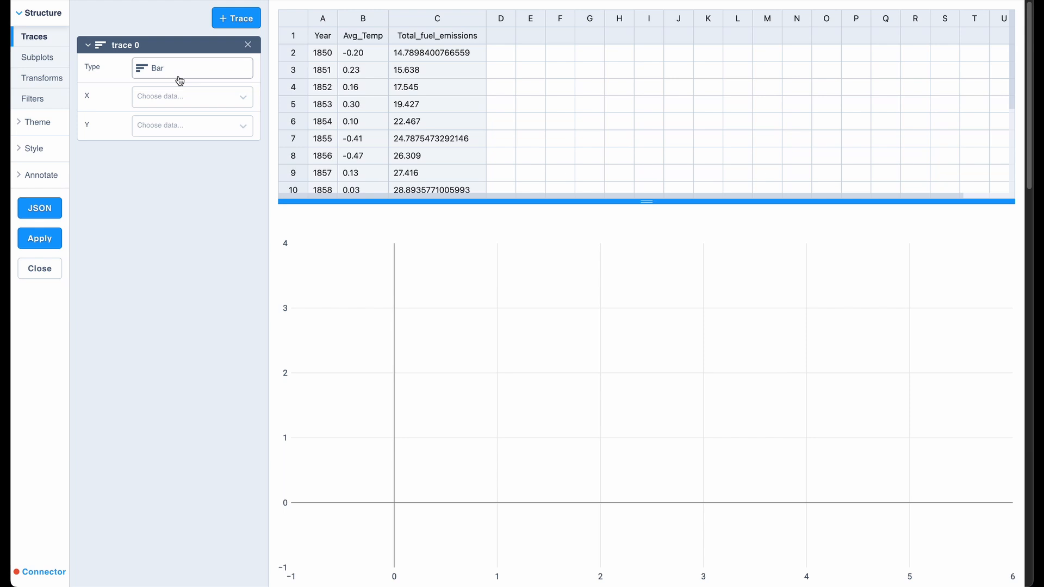
Assign Year to X and Total_fuel_emissions to Y for the bar trace 0.
left_click(160, 96)
left_click(156, 111)
left_click(190, 126)
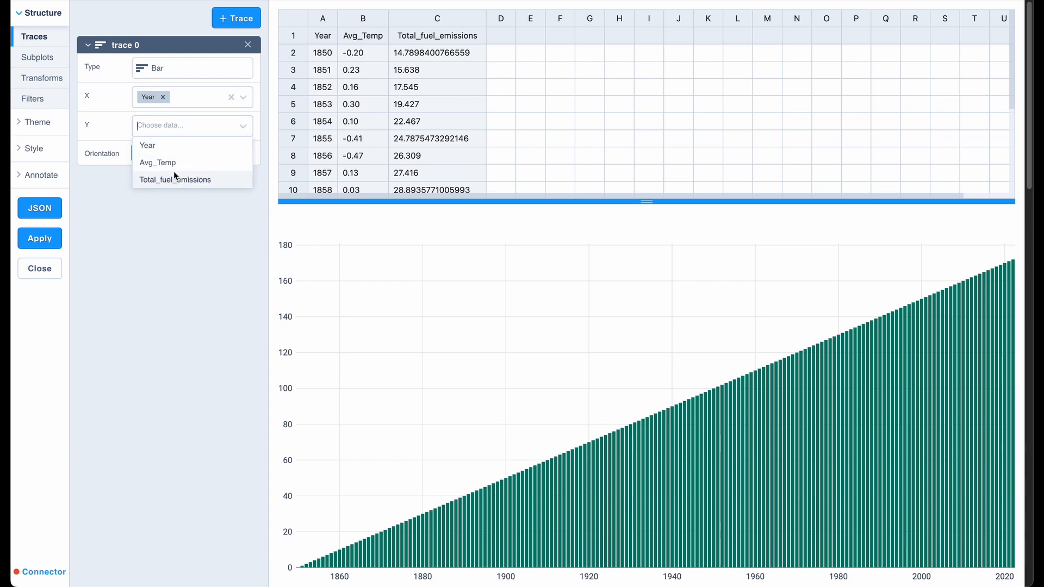
left_click(175, 179)
Add a second bar trace with Year as X and Total_fuel_emissions as Y.
left_click(236, 18)
left_click(166, 120)
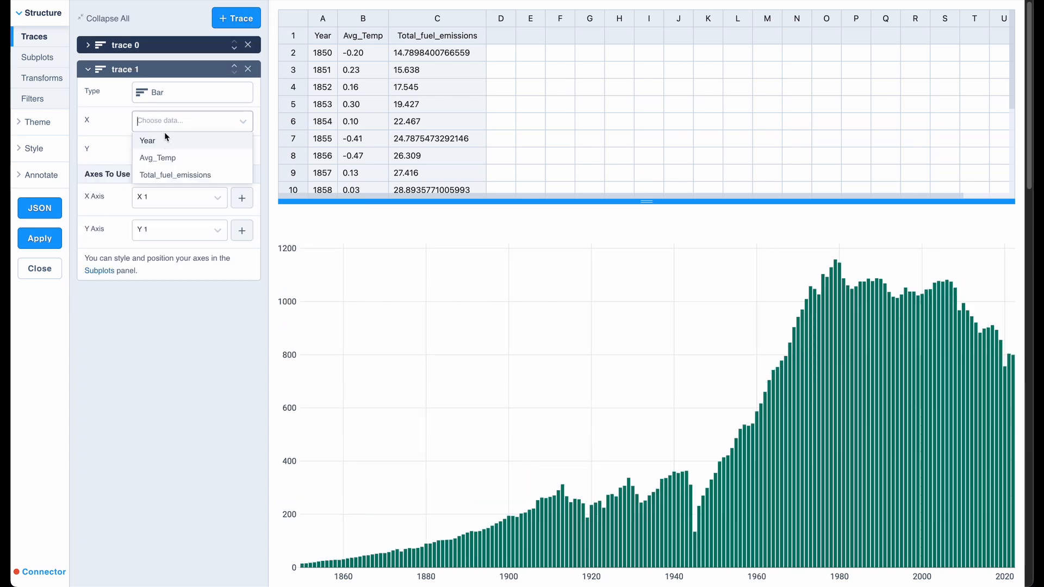
left_click(166, 137)
left_click(161, 144)
left_click(164, 200)
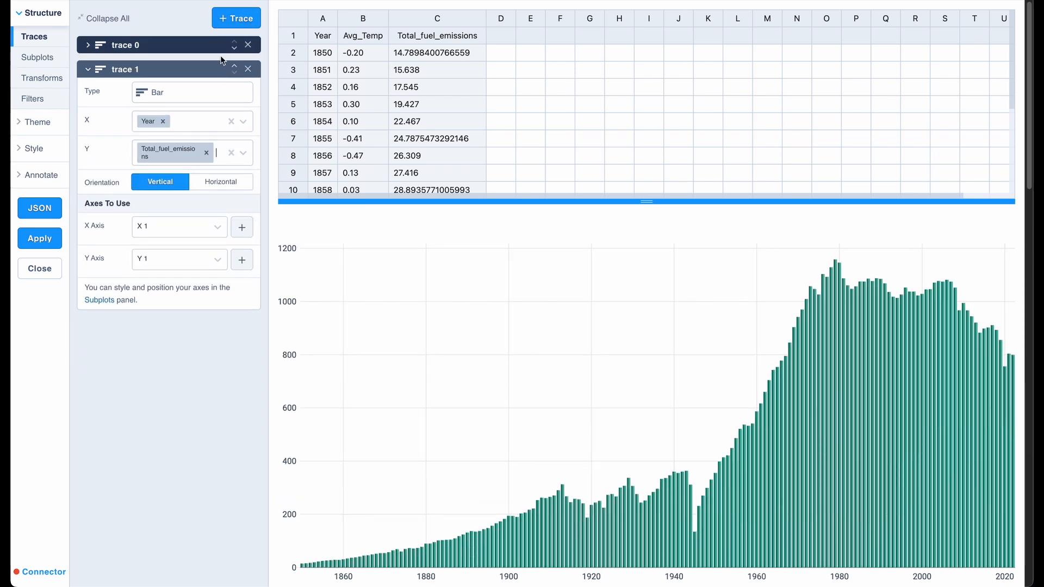
Add a third bar trace with Year as X and Total_fuel_emissions as Y.
left_click(236, 18)
left_click(169, 143)
left_click(164, 162)
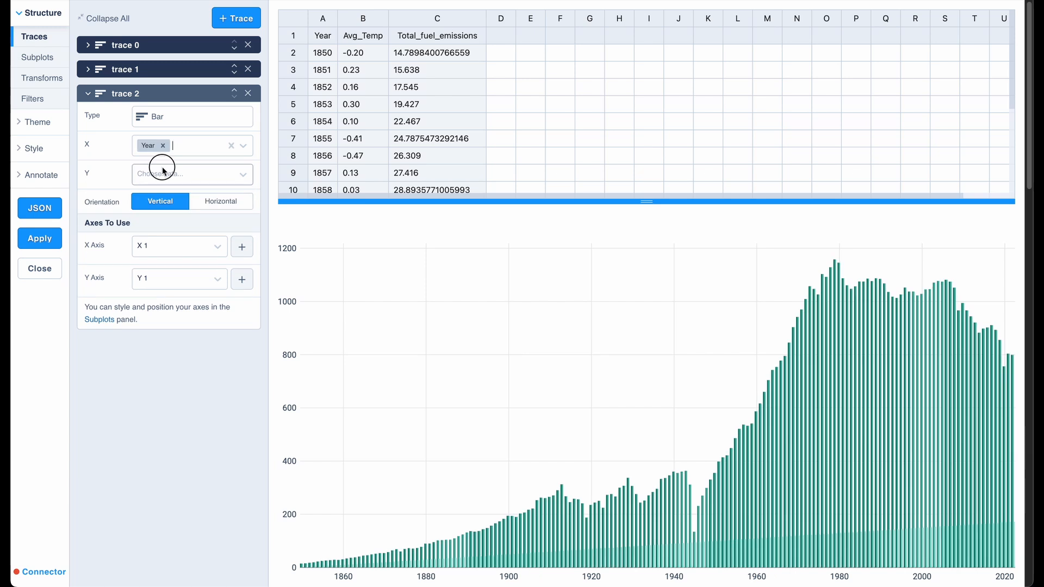
left_click(162, 168)
left_click(168, 226)
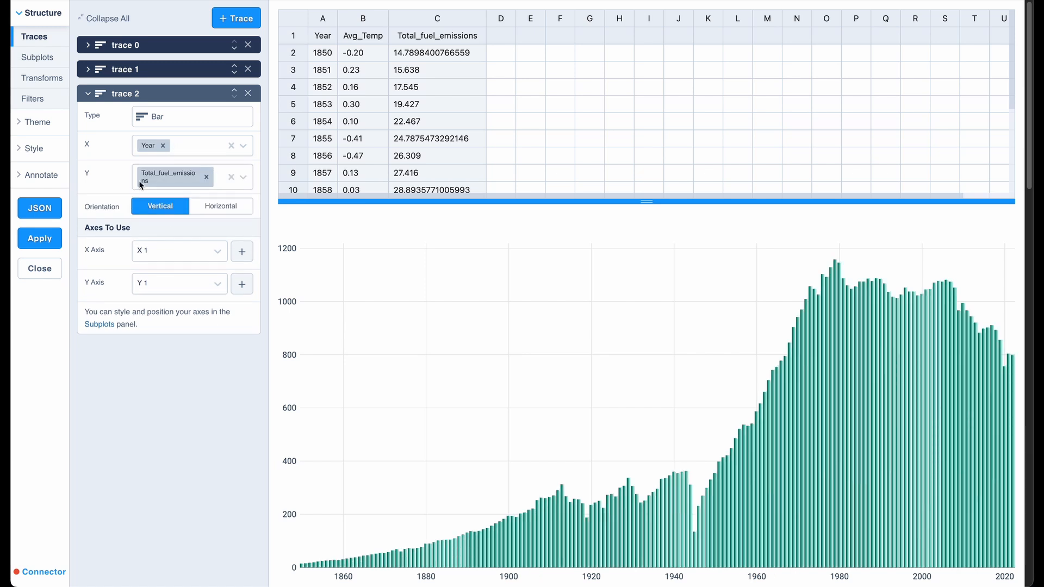
Add a Filter transform to trace 0 that targets Year and keeps values less than 1900.
left_click(32, 80)
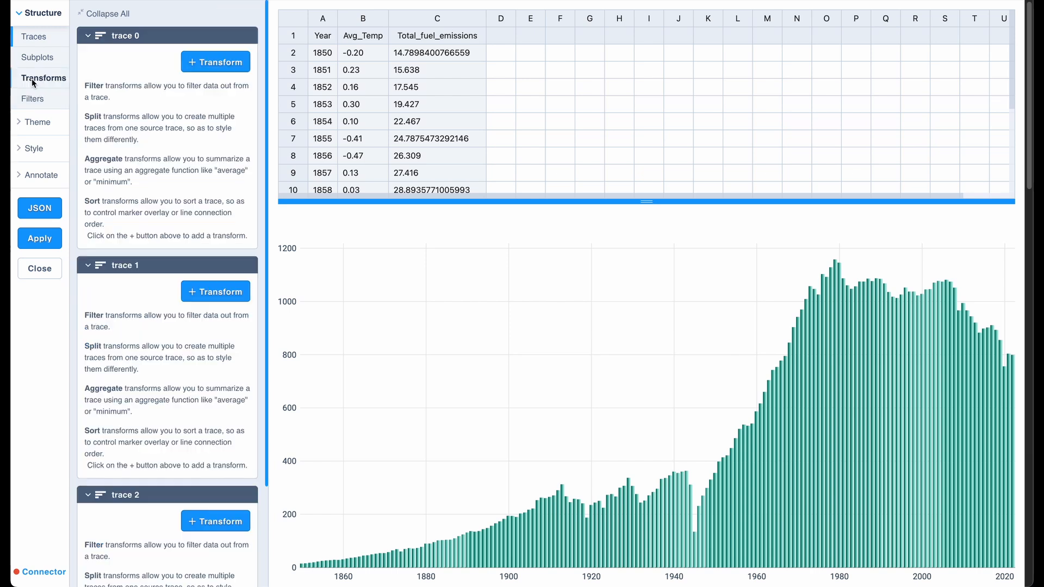
left_click(231, 63)
left_click(215, 90)
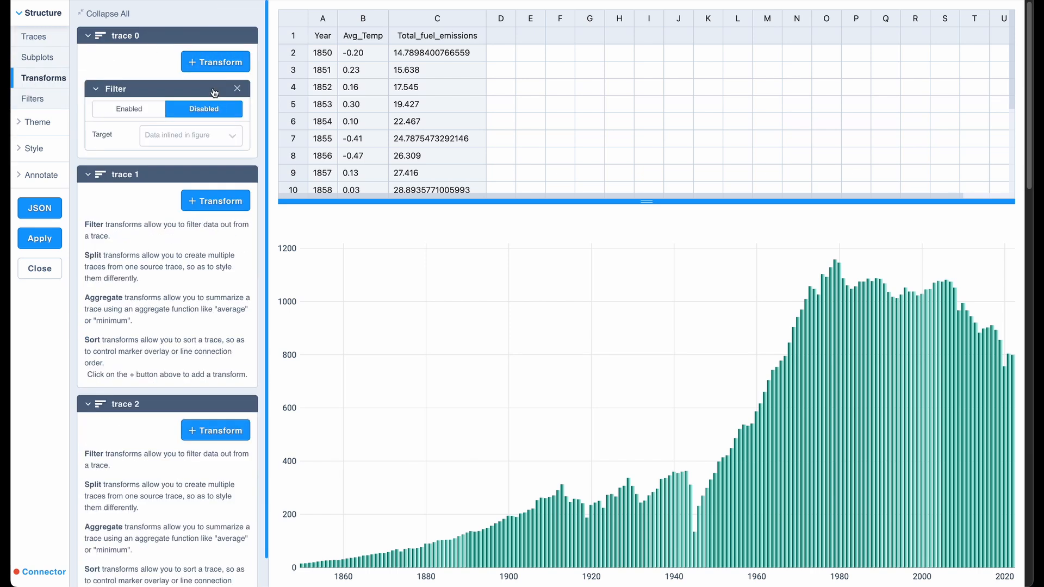
left_click(212, 135)
left_click(206, 152)
left_click(200, 190)
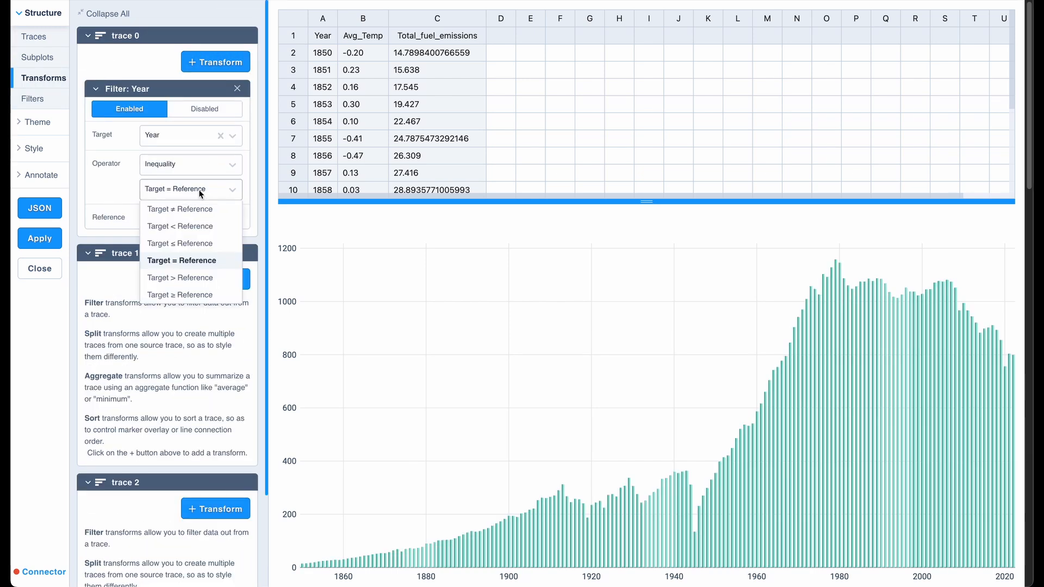
left_click(187, 226)
left_click(188, 216)
type("1")
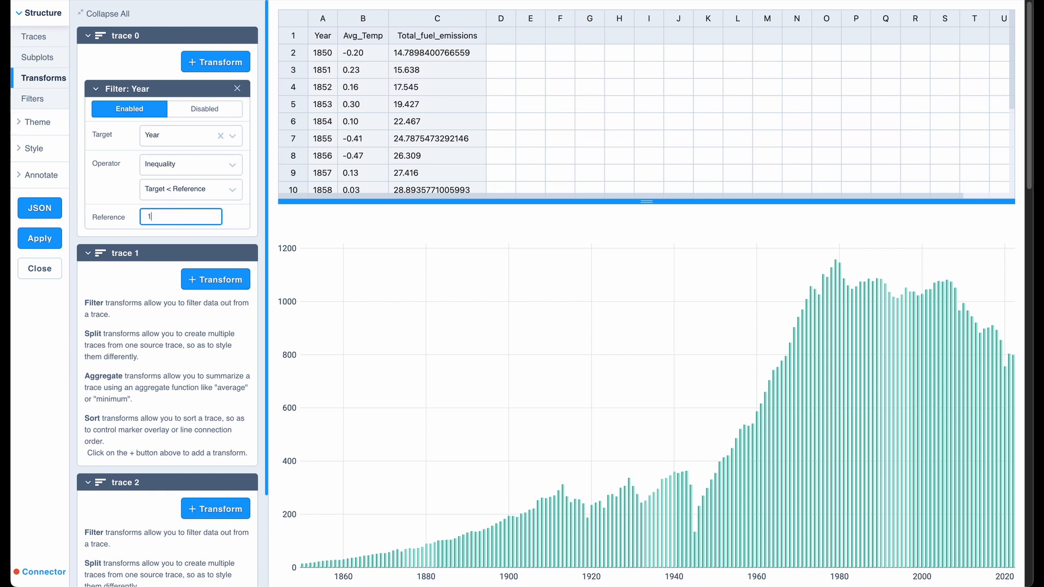
type("900")
key("Return")
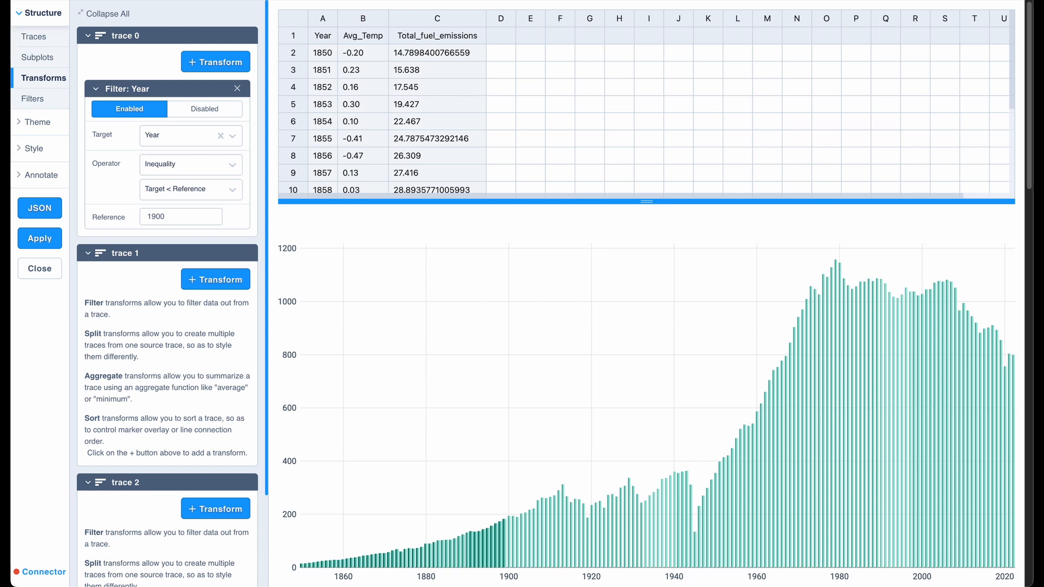
Add a Filter transform to trace 1 that targets Year and keeps values less than 2000.
left_click(182, 38)
left_click(198, 86)
left_click(210, 104)
left_click(190, 162)
left_click(180, 179)
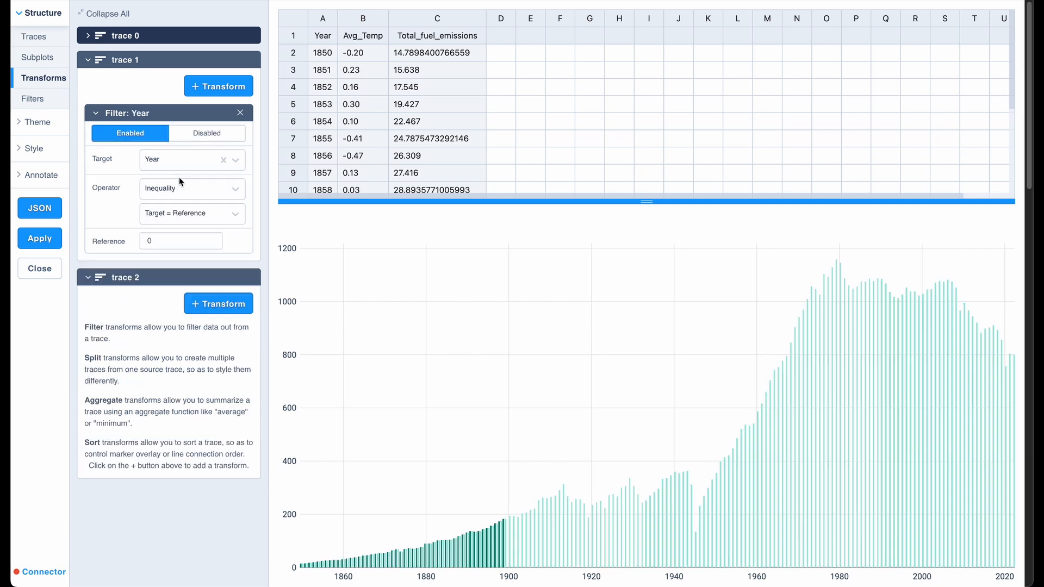
left_click(177, 210)
left_click(180, 250)
left_click(180, 241)
type("2000")
Add a second Filter transform to trace 1 that keeps Year values greater than or equal to 1900.
left_click(218, 86)
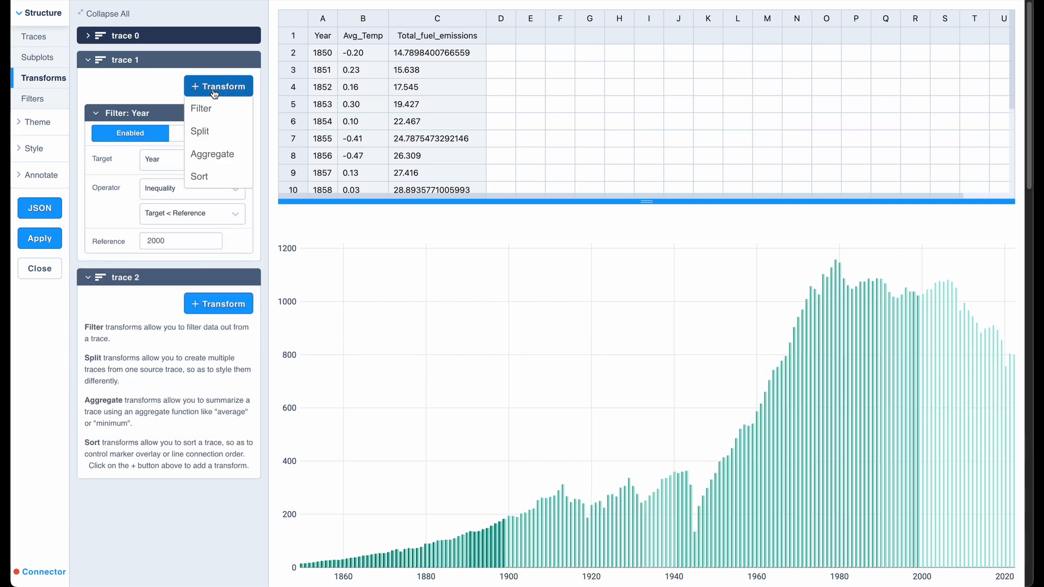
left_click(208, 107)
left_click(191, 178)
left_click(191, 203)
left_click(185, 237)
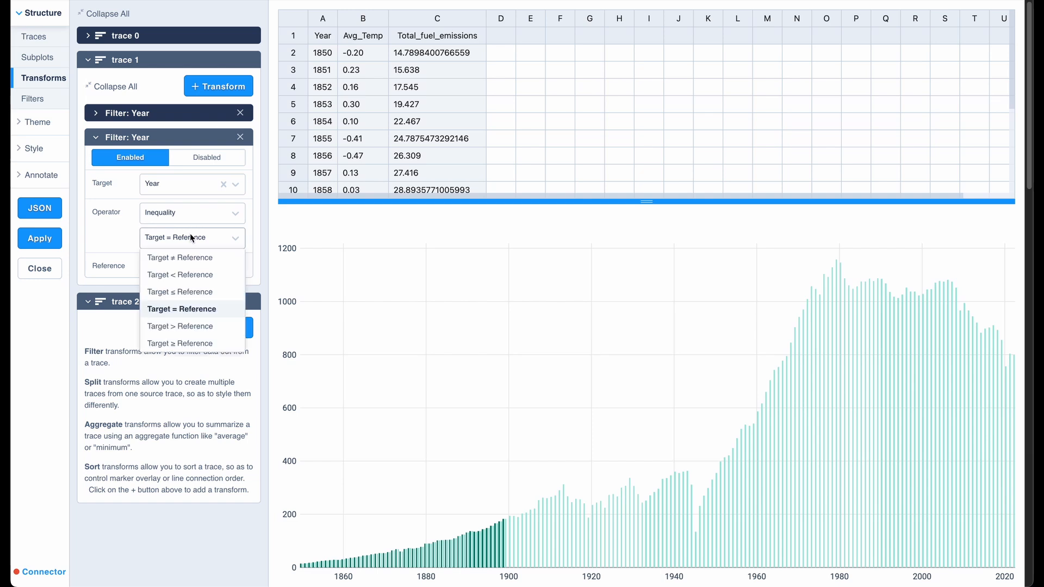
left_click(186, 344)
double_click(164, 265)
type("1900")
key("Tab")
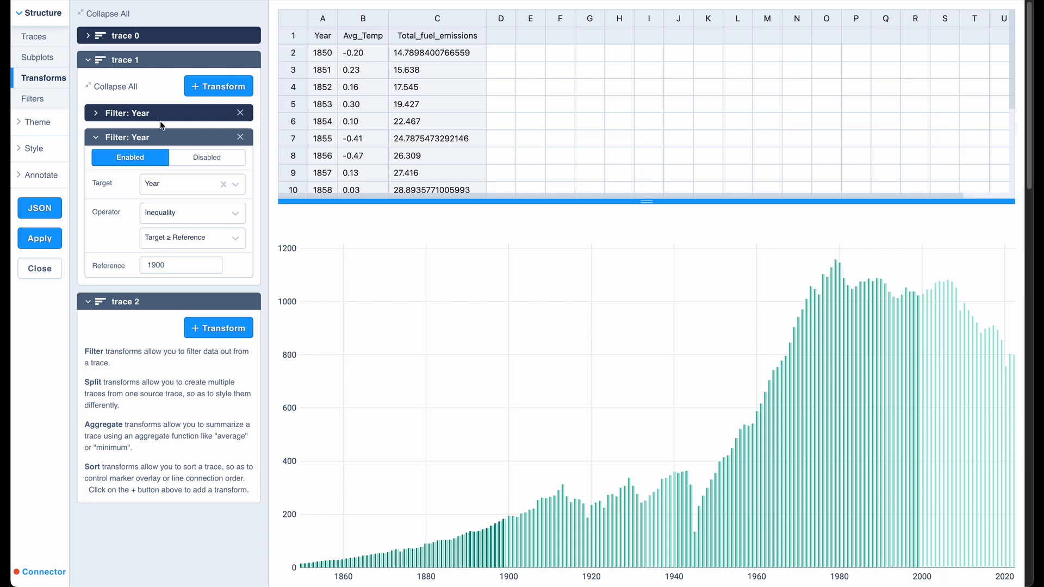
Add a Filter transform to trace 2 that targets Year and keeps values greater than or equal to 2000.
left_click(155, 60)
left_click(218, 110)
left_click(207, 132)
left_click(204, 183)
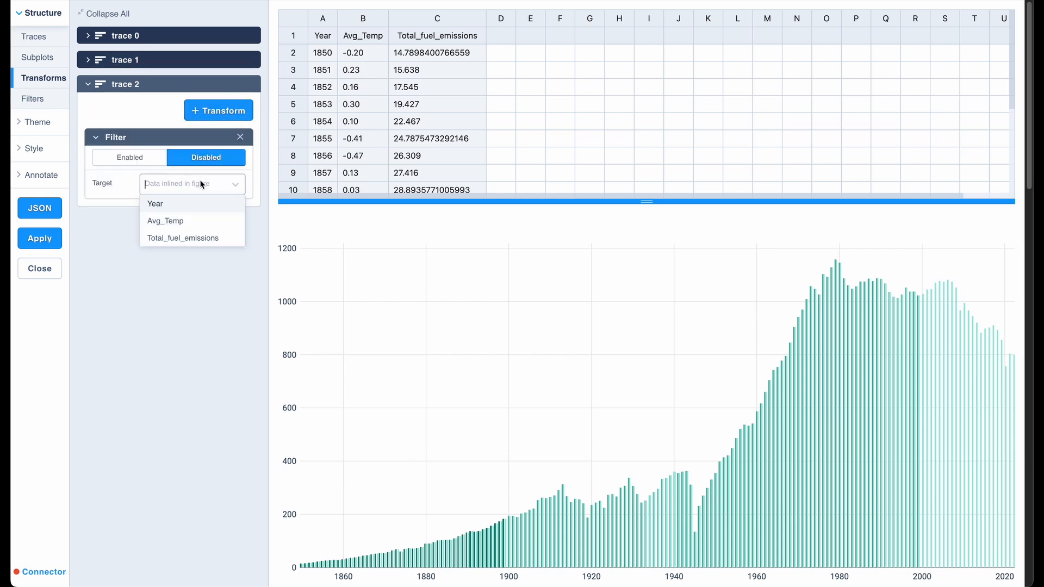
left_click(192, 201)
left_click(201, 238)
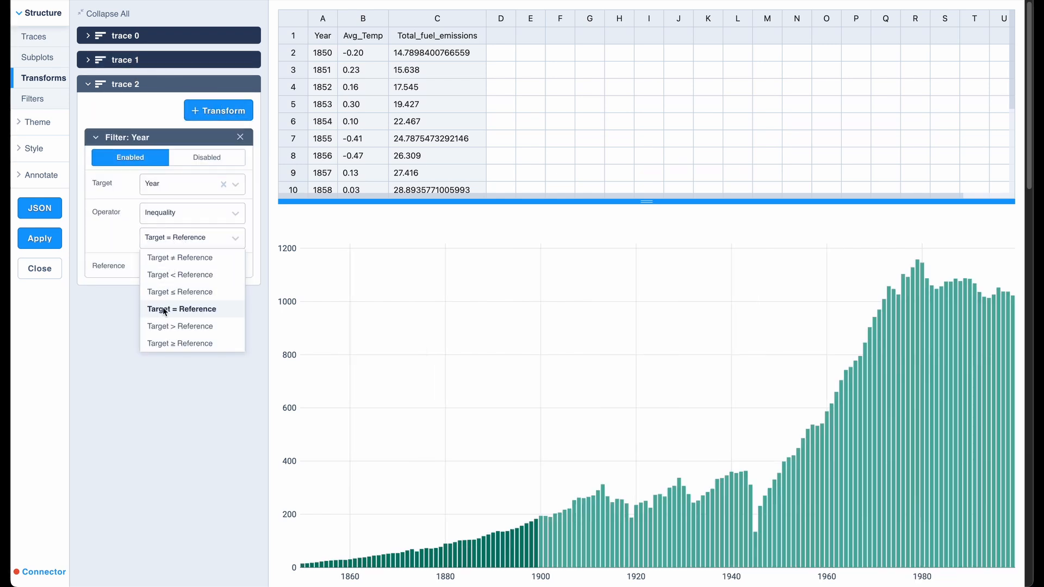
left_click(164, 342)
left_click(175, 264)
type("2000")
key("Return")
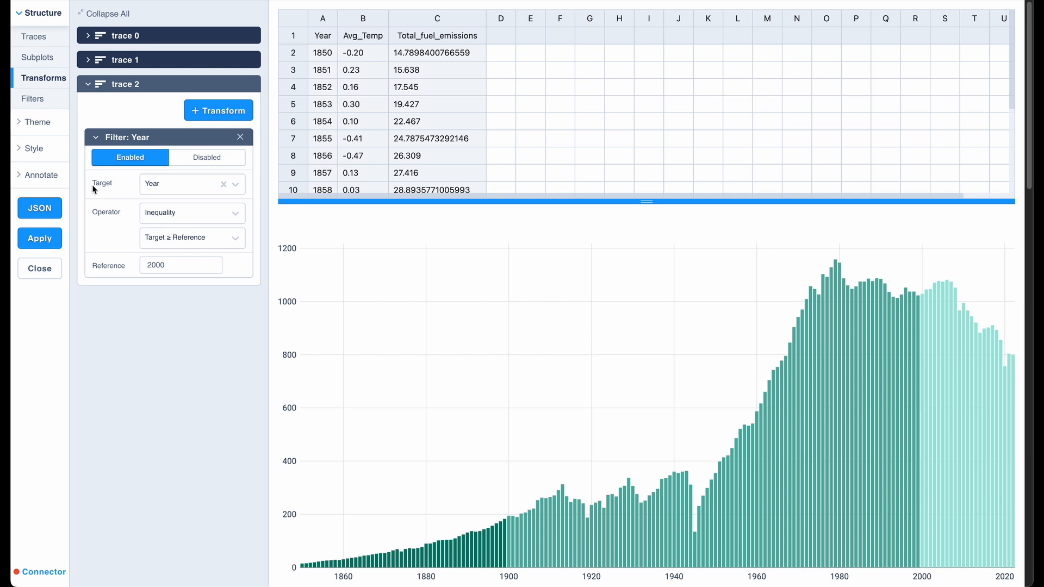
Set the chart's categorical colorscale to the sequential Yellow-Red scale in the general style settings.
left_click(50, 147)
left_click(36, 194)
left_click(37, 174)
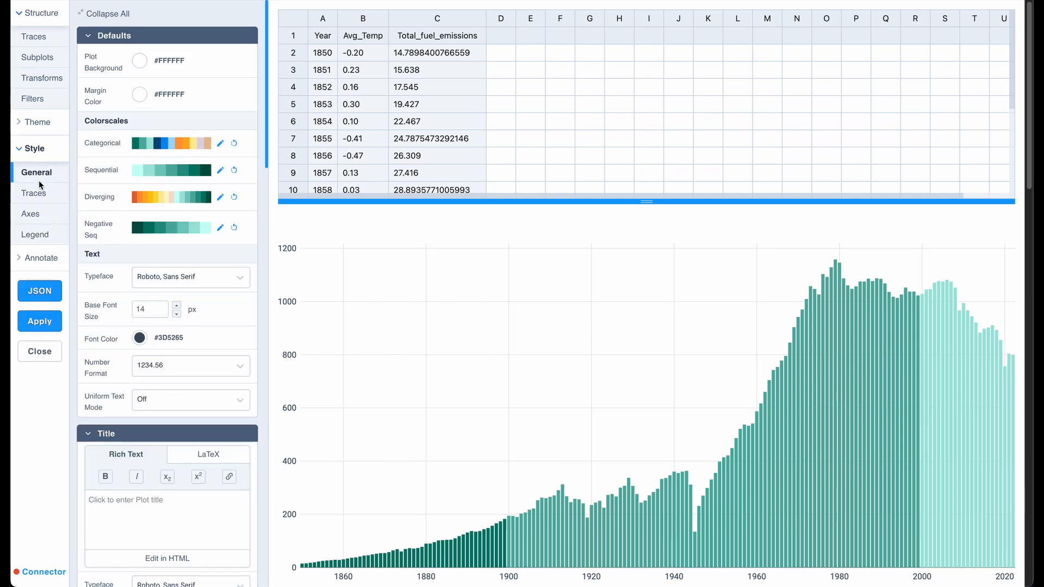
left_click(152, 144)
left_click(162, 169)
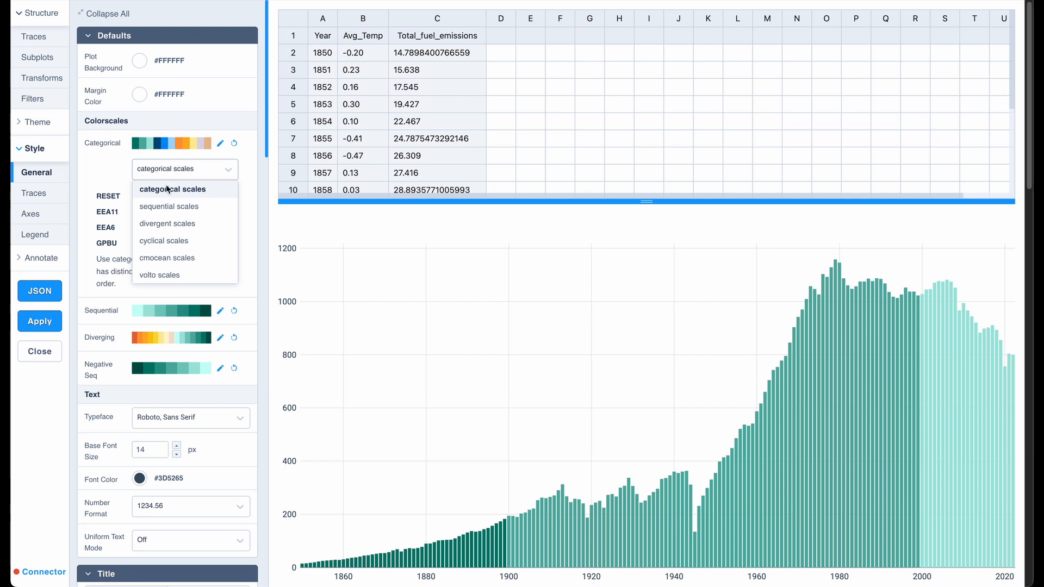
left_click(168, 206)
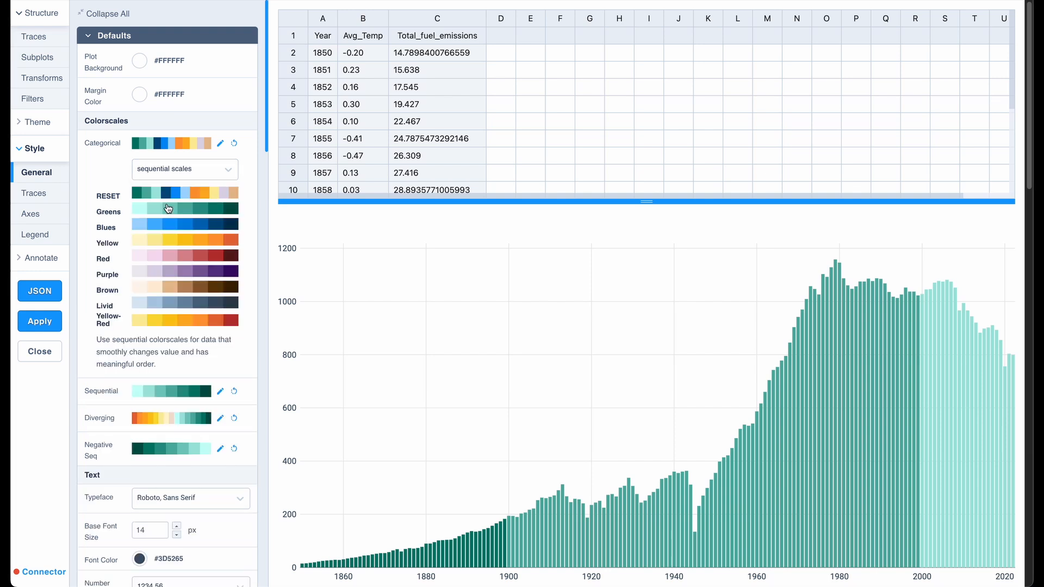
left_click(159, 323)
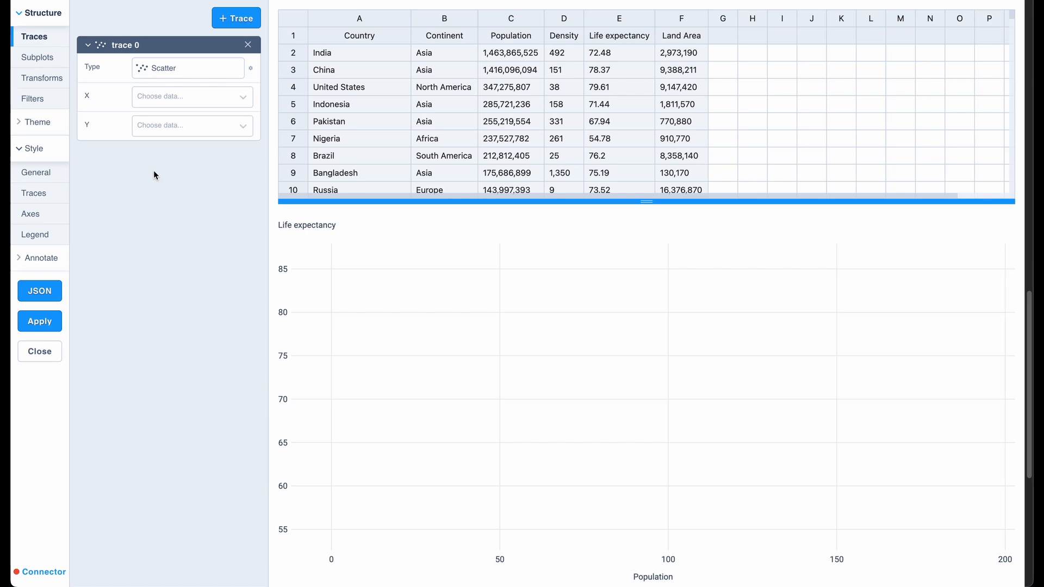
Assign Population to X and Life expectancy to Y for the scatter trace 0.
left_click(175, 101)
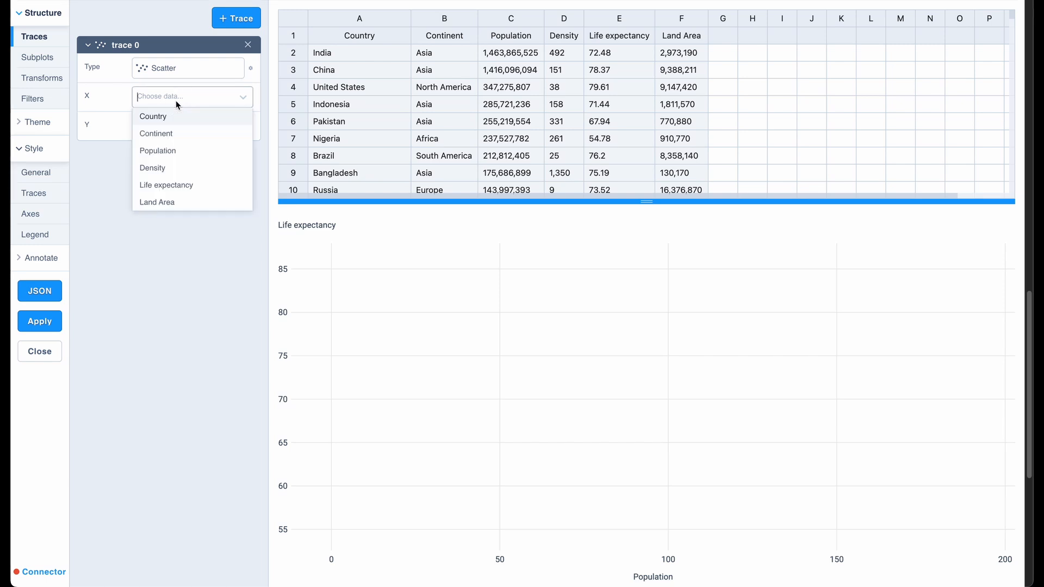
left_click(168, 152)
left_click(179, 128)
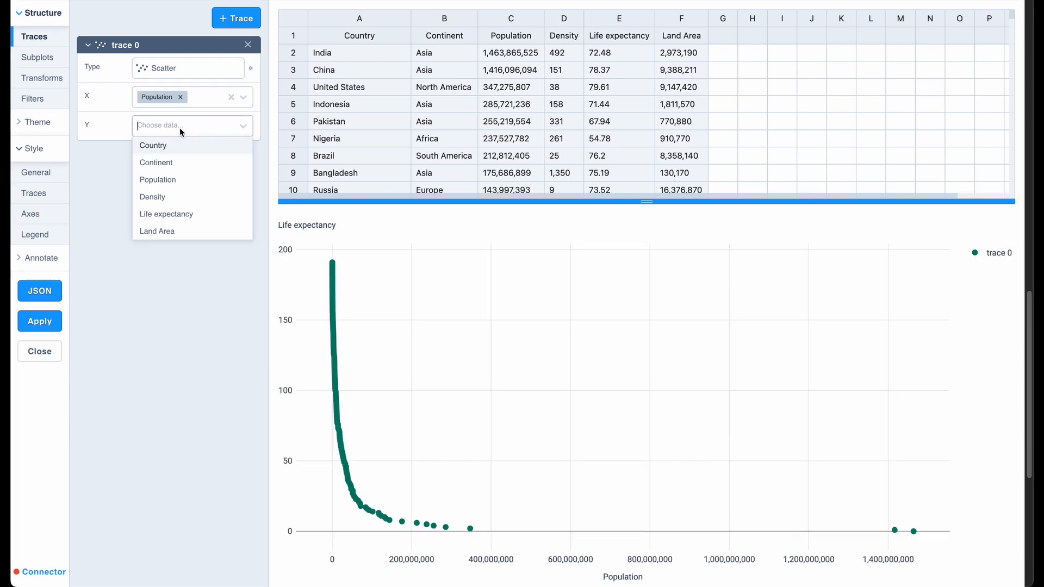
left_click(175, 213)
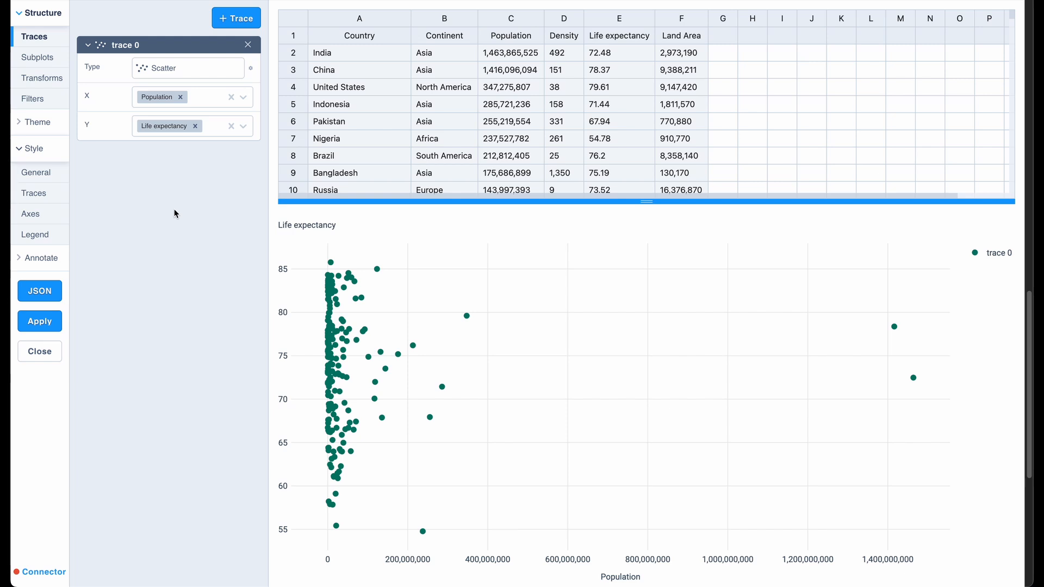
Add a Split transform to scatter trace 0 that splits the points by Continent.
left_click(61, 85)
left_click(210, 55)
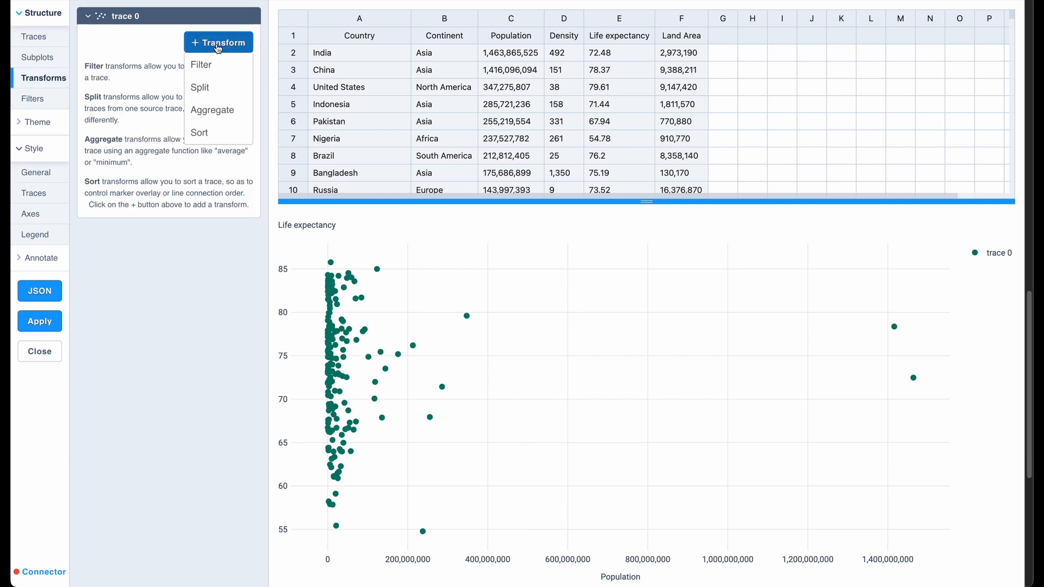
left_click(214, 86)
left_click(212, 120)
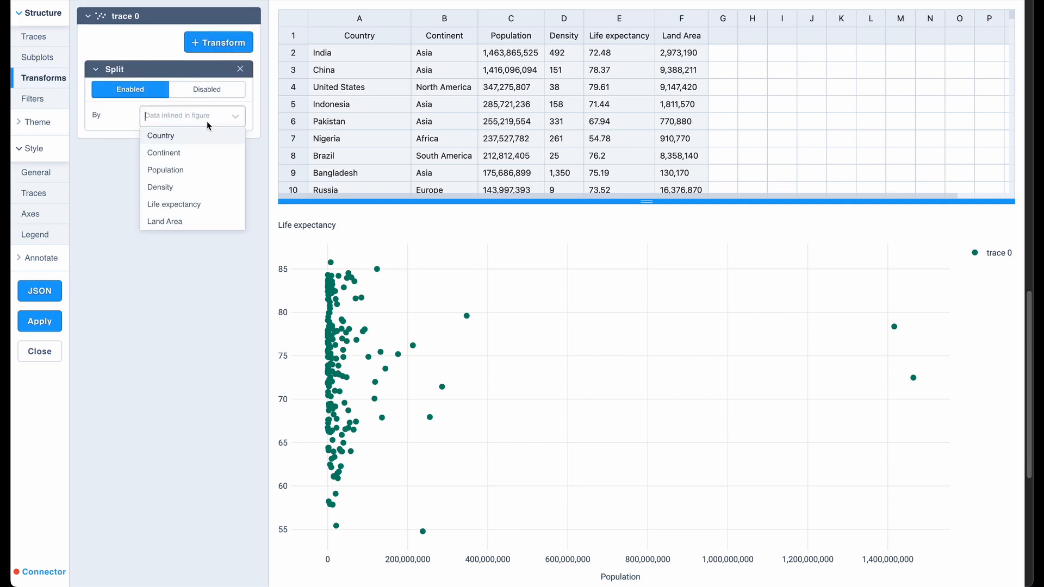
left_click(190, 149)
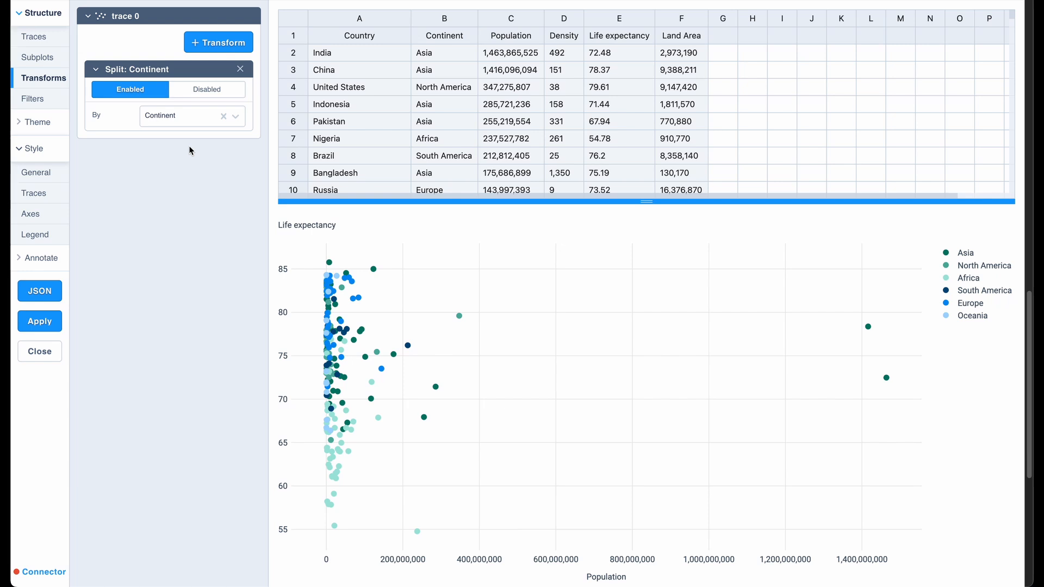
Add an Aggregate transform to trace 0 that groups the data by Continent.
left_click(204, 48)
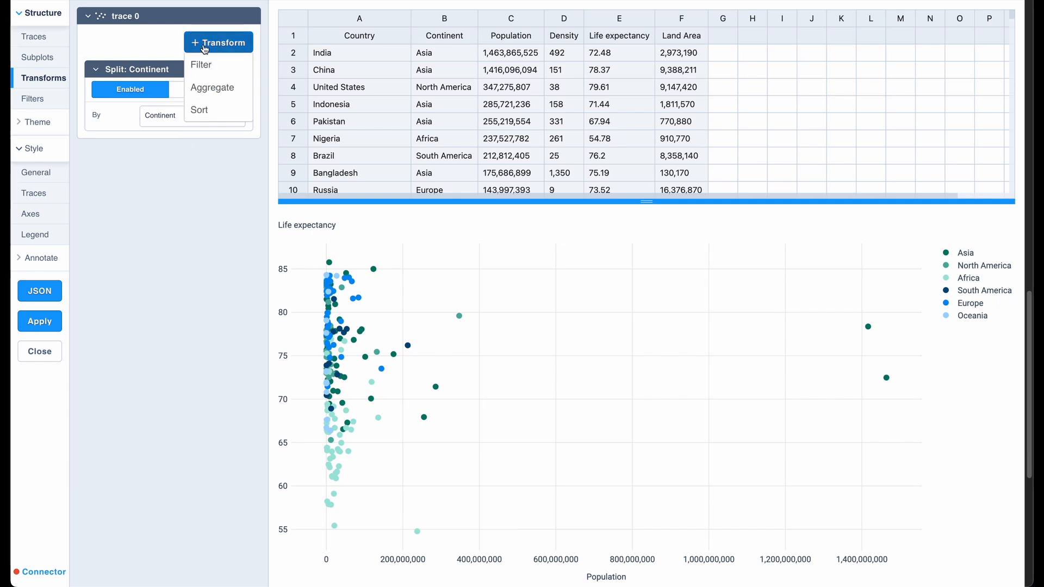
left_click(206, 88)
left_click(182, 139)
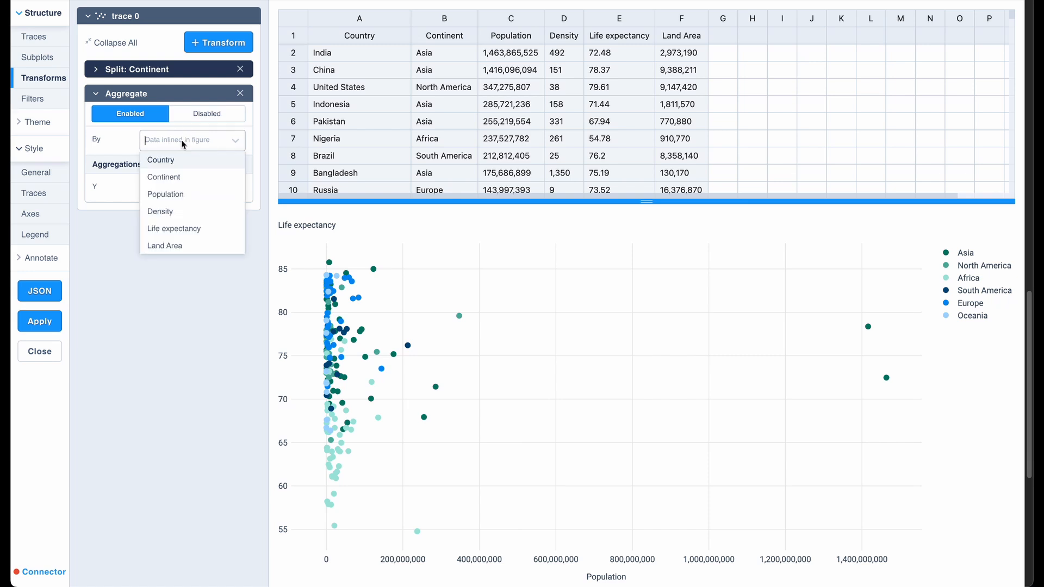
left_click(173, 175)
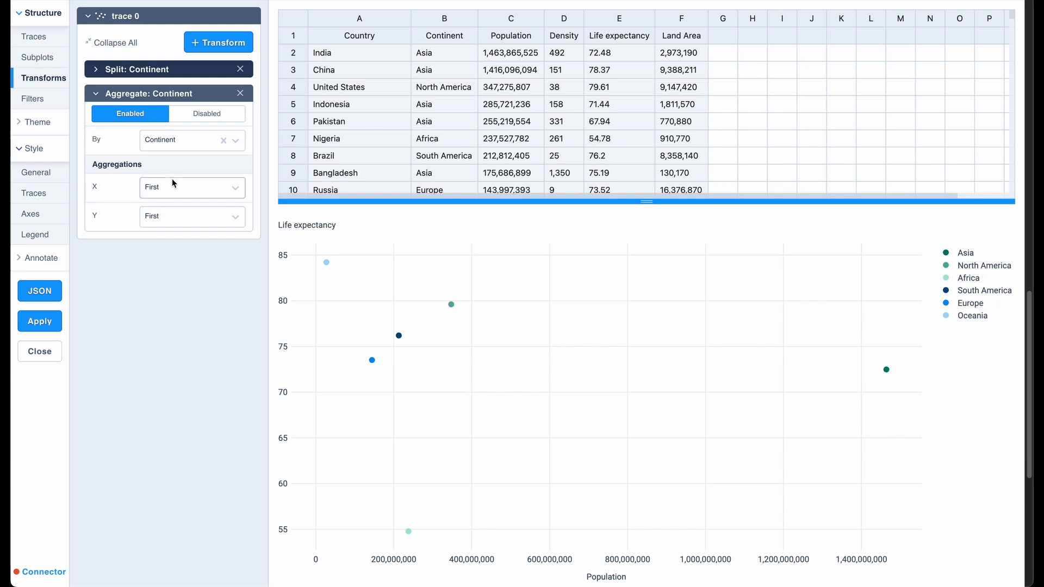
Set the Continent aggregation to Sum for X and Average for Y.
left_click(172, 182)
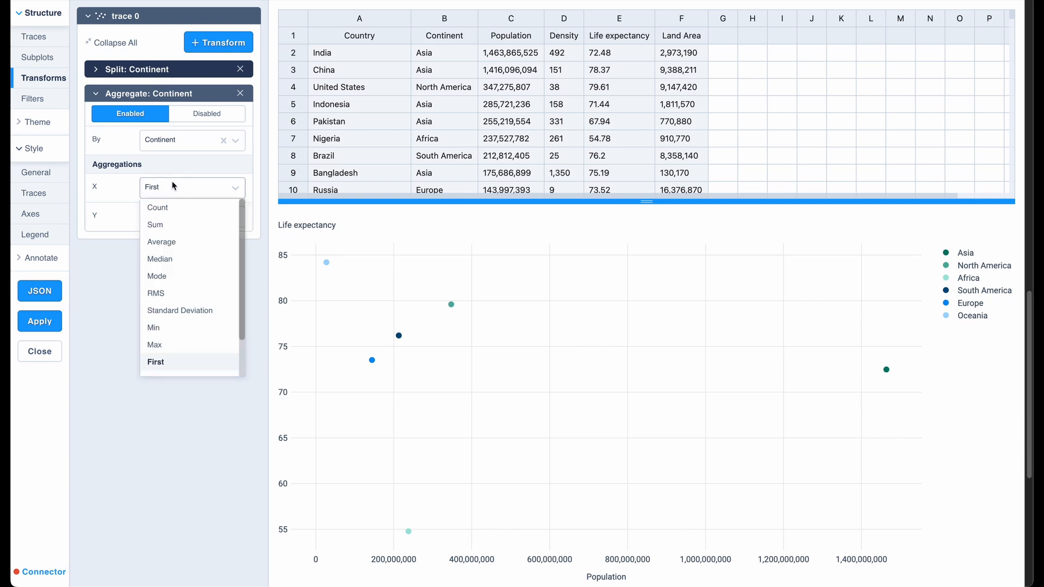
left_click(180, 230)
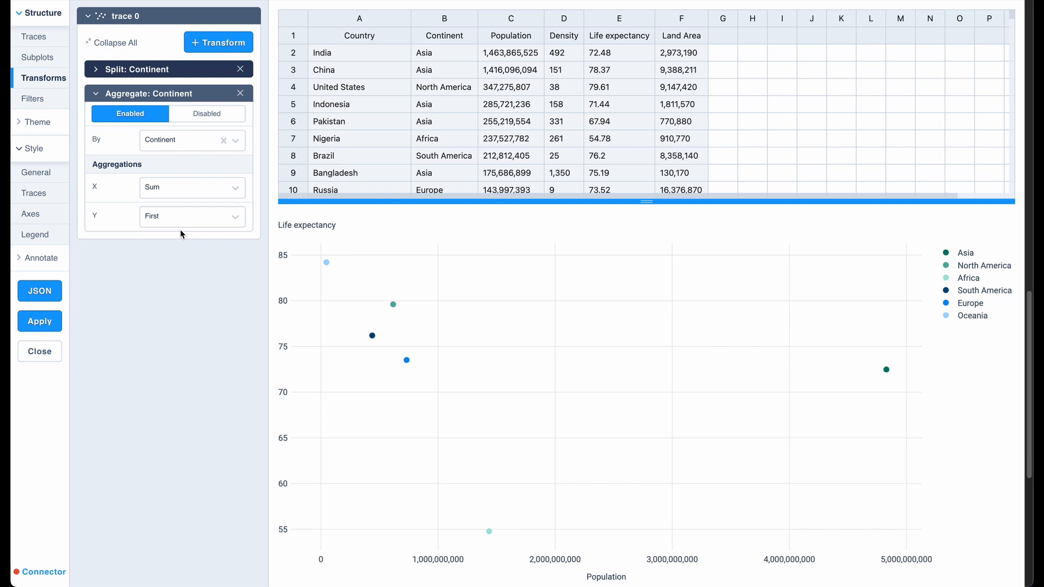
left_click(183, 221)
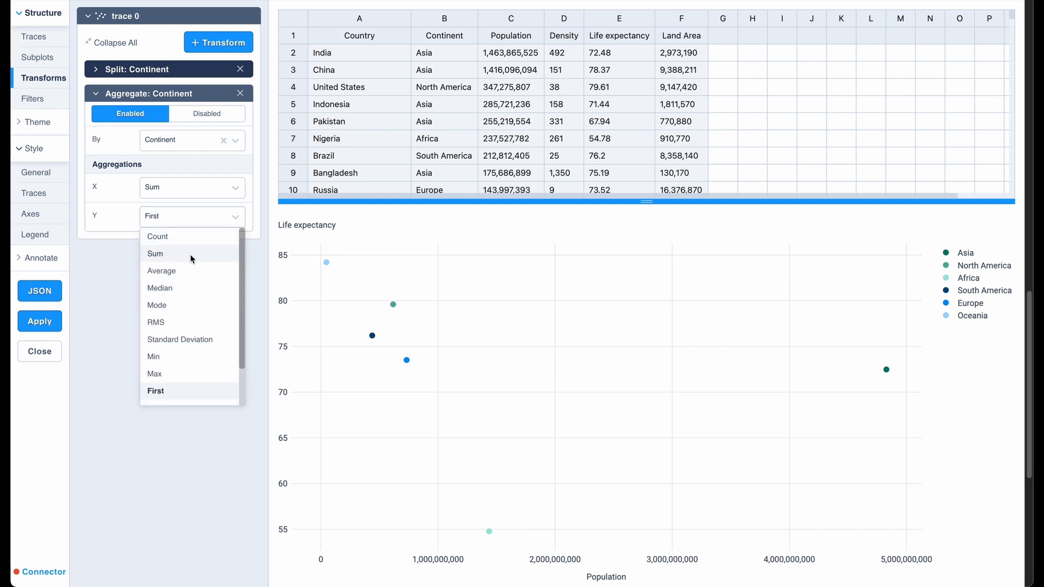
left_click(192, 271)
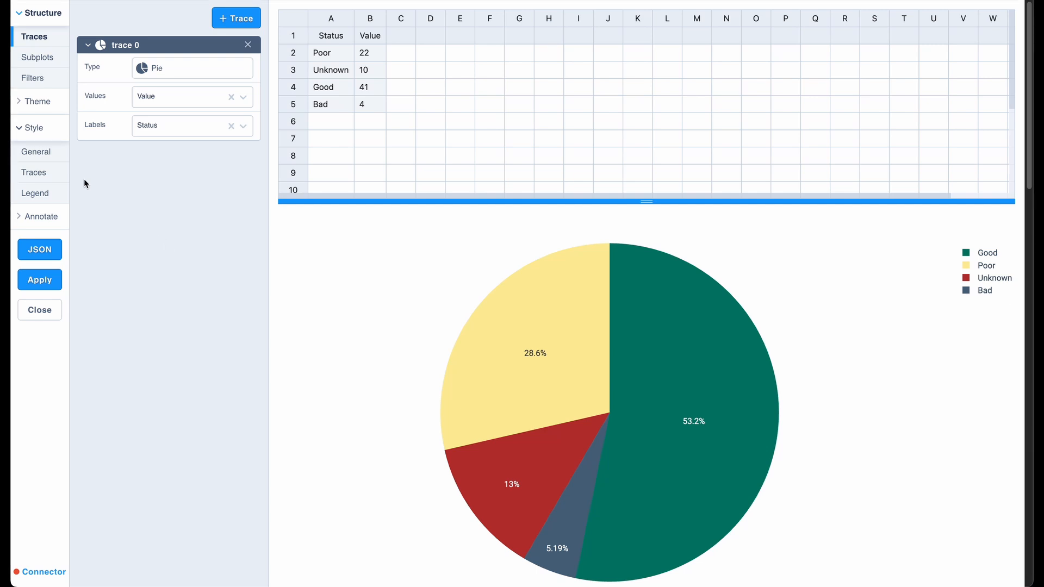
Set the pie trace's segment order to Unsorted in its trace style settings.
left_click(46, 173)
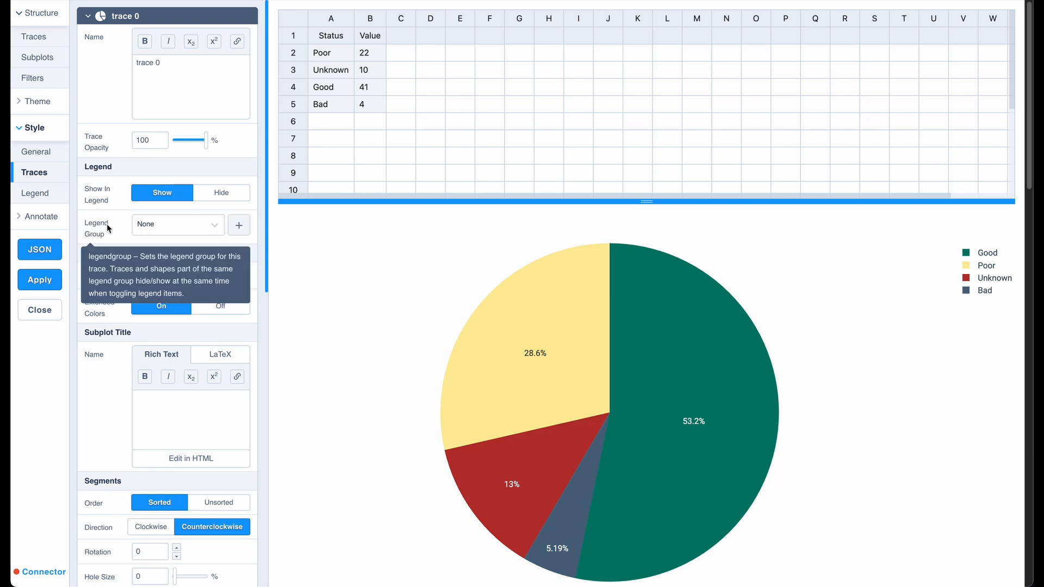
scroll(107, 223, "down", 4)
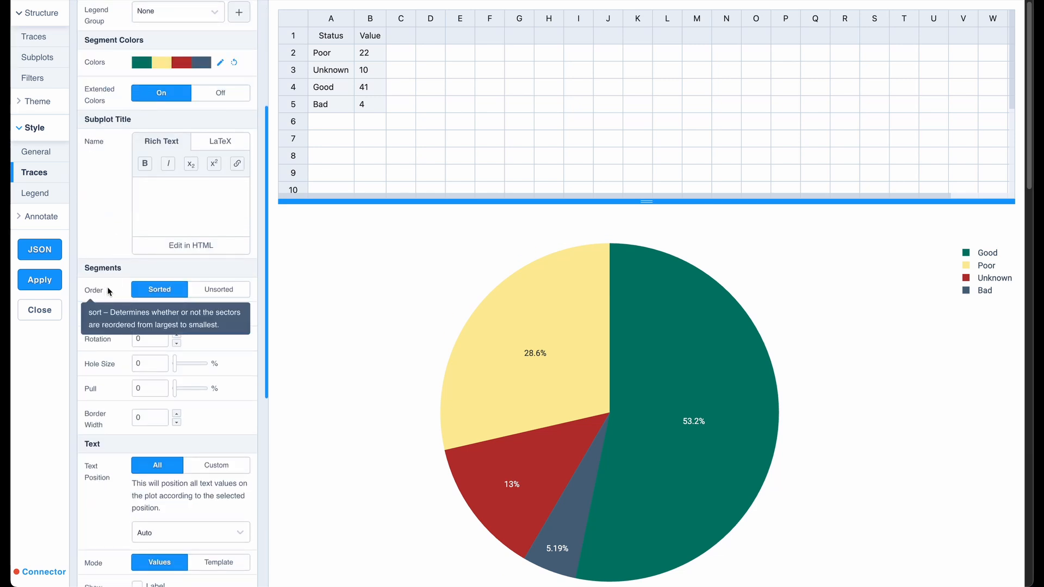
left_click(240, 292)
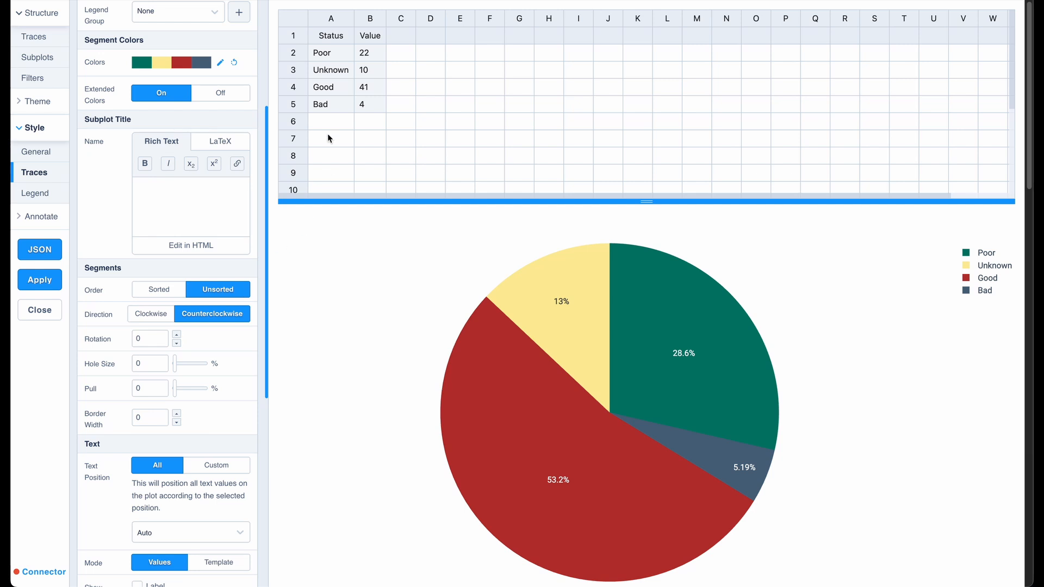
Move the Good entry with value 41 into a new row directly below the header row of the data table.
left_click_drag(343, 88, 365, 90)
key("ctrl+c")
key("Delete")
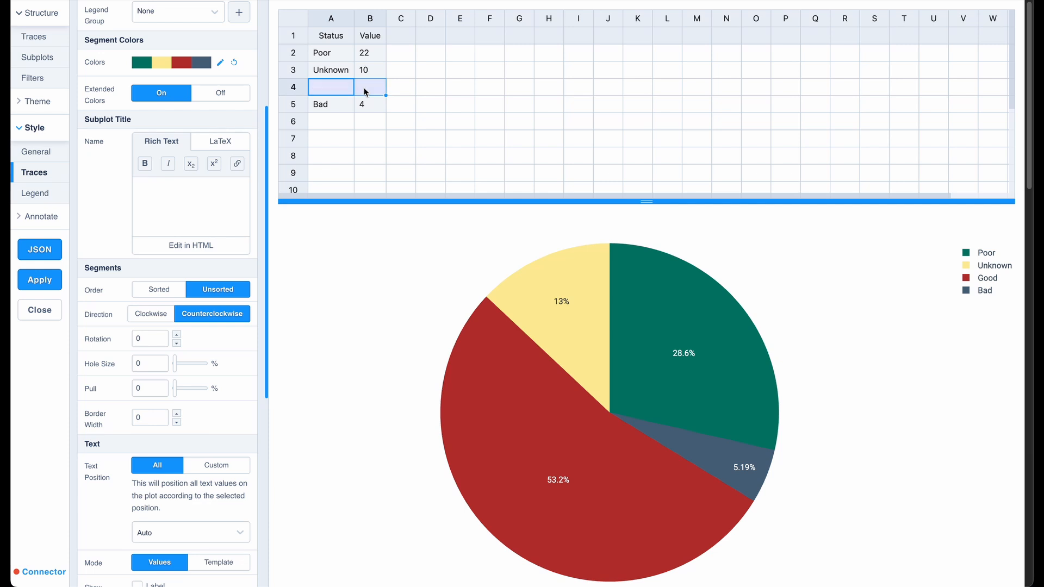
right_click(294, 35)
left_click(323, 54)
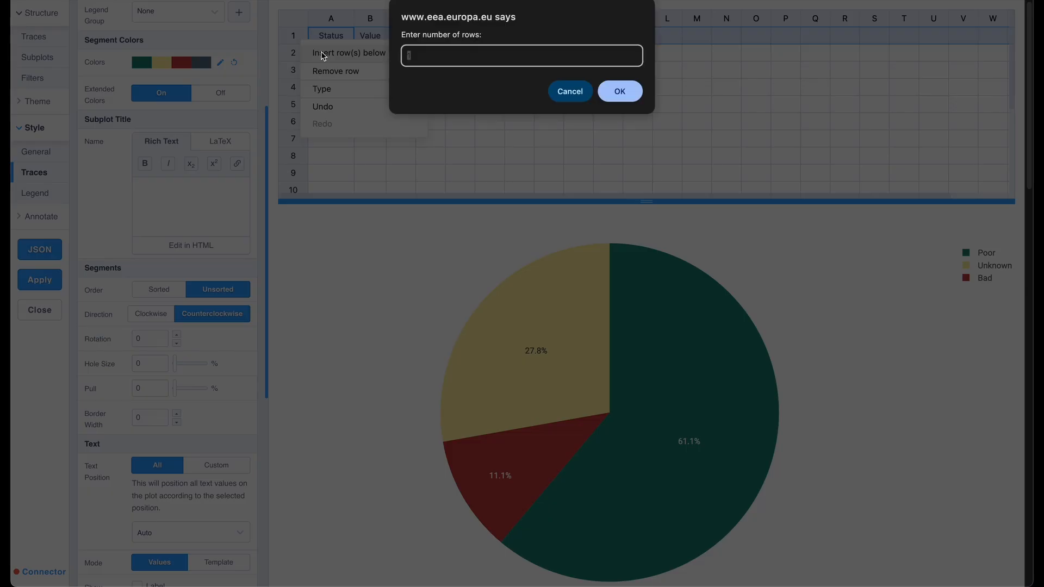
key("Return")
left_click(321, 52)
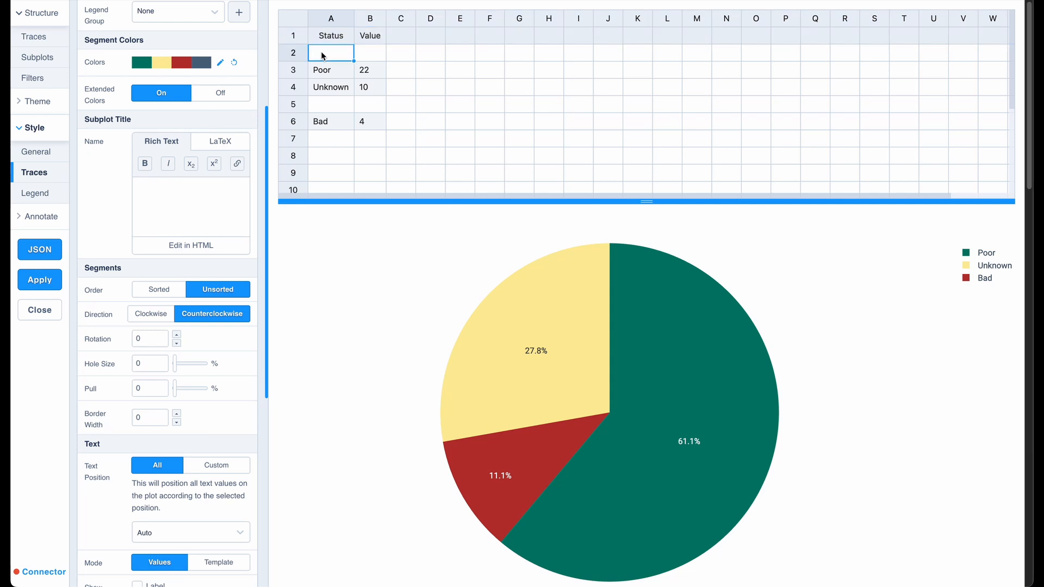
key("ctrl+v")
Move the Bad entry with value 4 into a new row between Poor and Unknown in the data table.
left_click(294, 122)
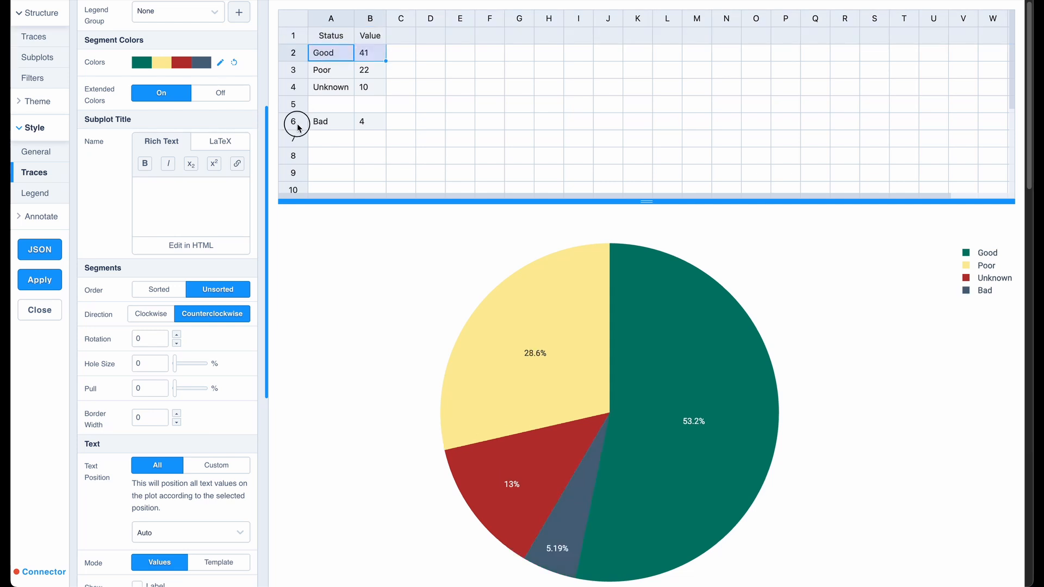
left_click_drag(337, 123, 366, 124)
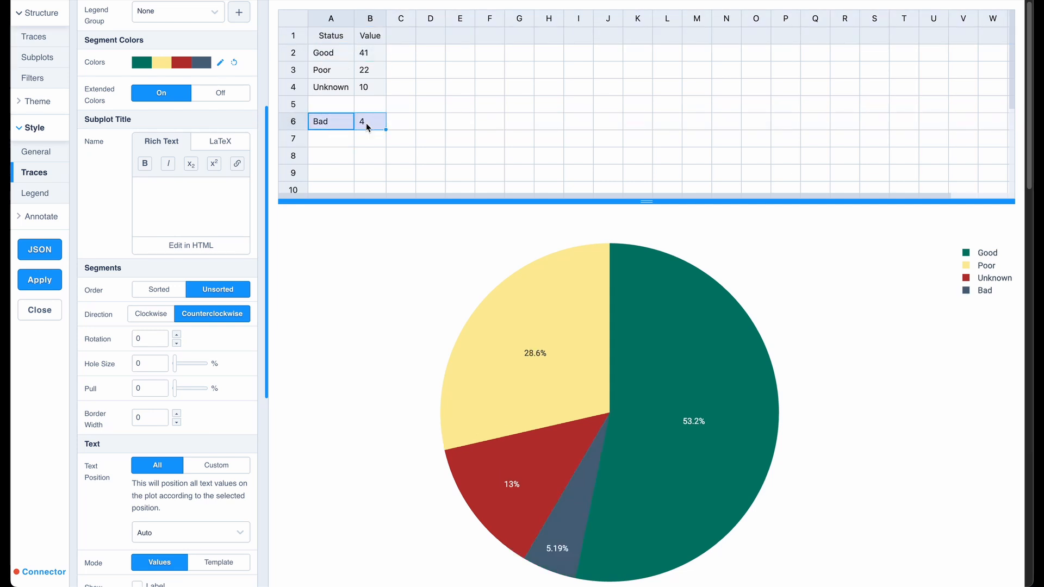
key("Delete")
right_click(297, 70)
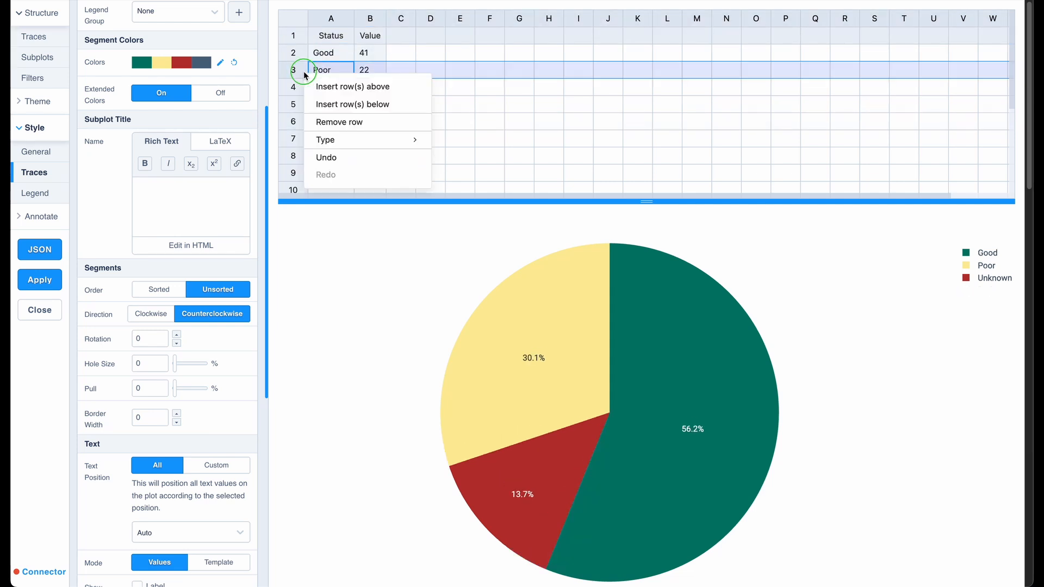
left_click(325, 104)
key("Return")
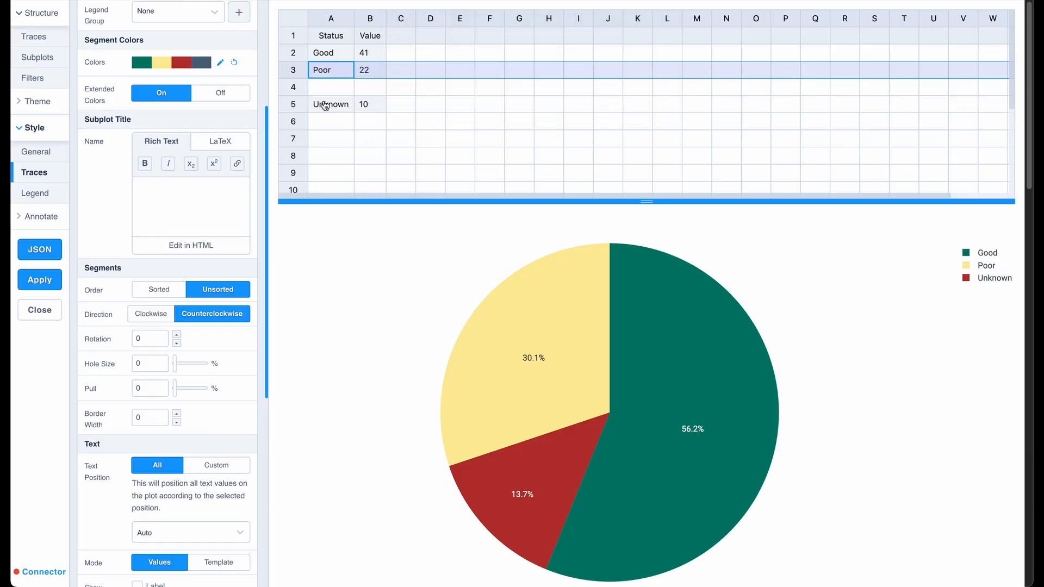
left_click(324, 87)
type("Bad\t4")
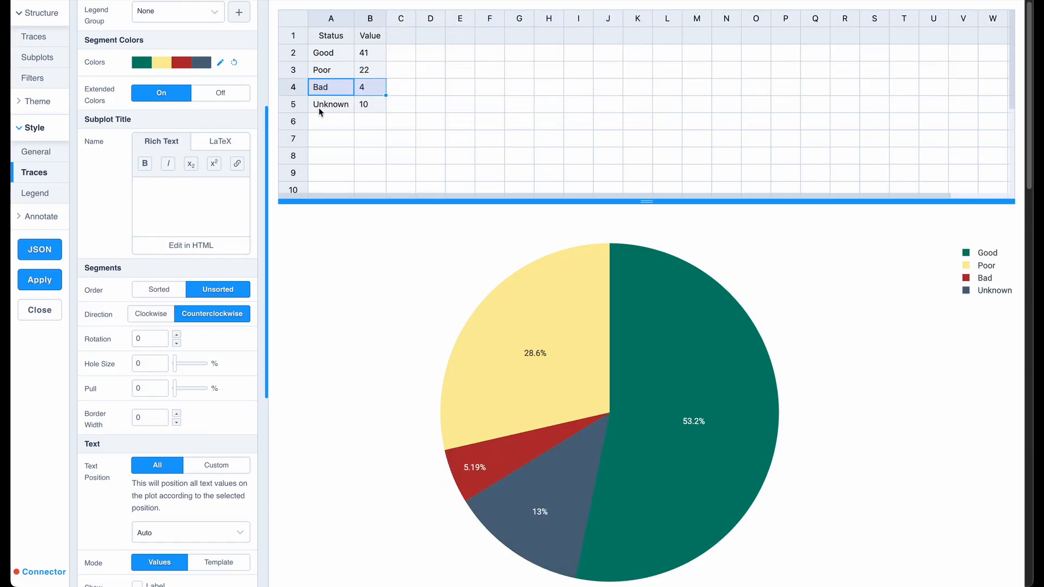
left_click(322, 126)
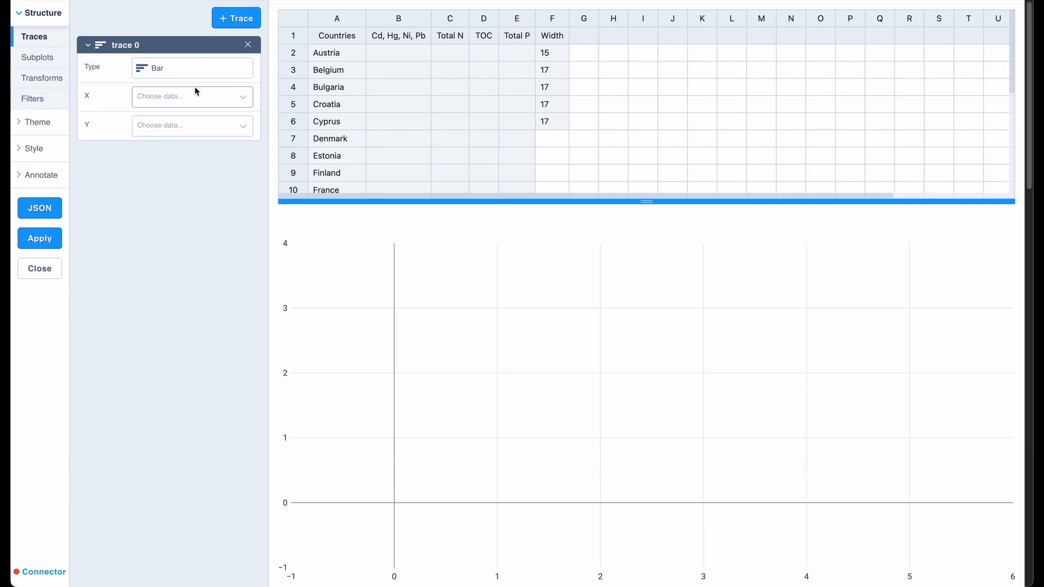
Make trace 0 a Table with columns Countries, Cd, Hg, Ni, Pb, Total N, TOC and Total P, taking column widths from the Width data.
left_click(197, 80)
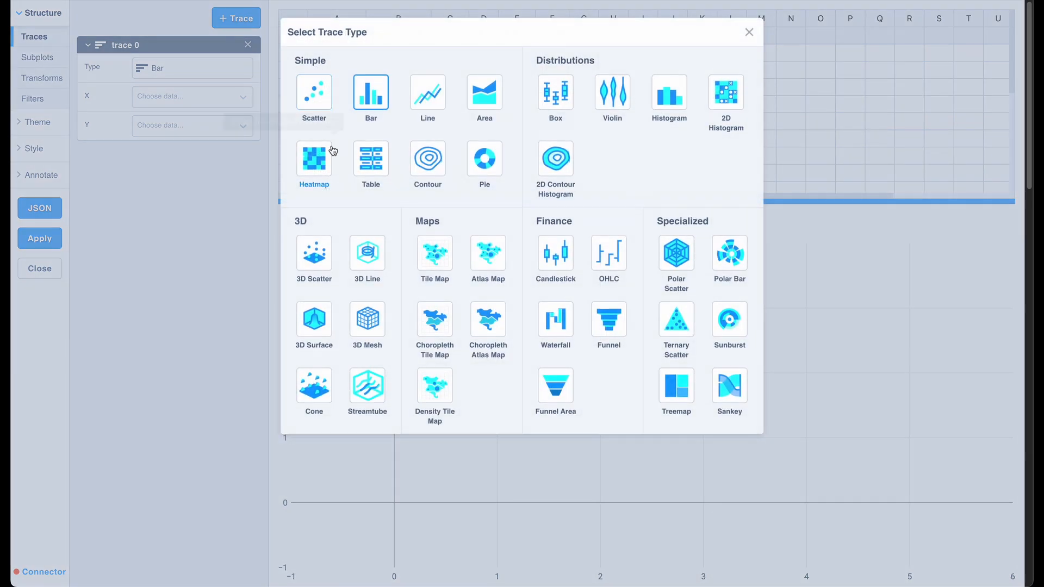
left_click(370, 155)
left_click(188, 126)
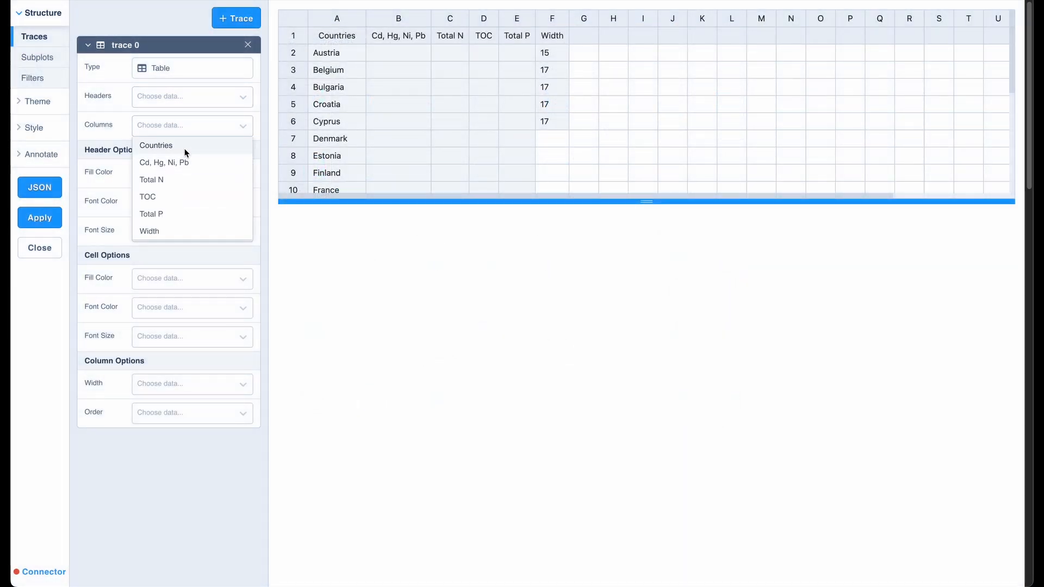
left_click(184, 146)
left_click(188, 146)
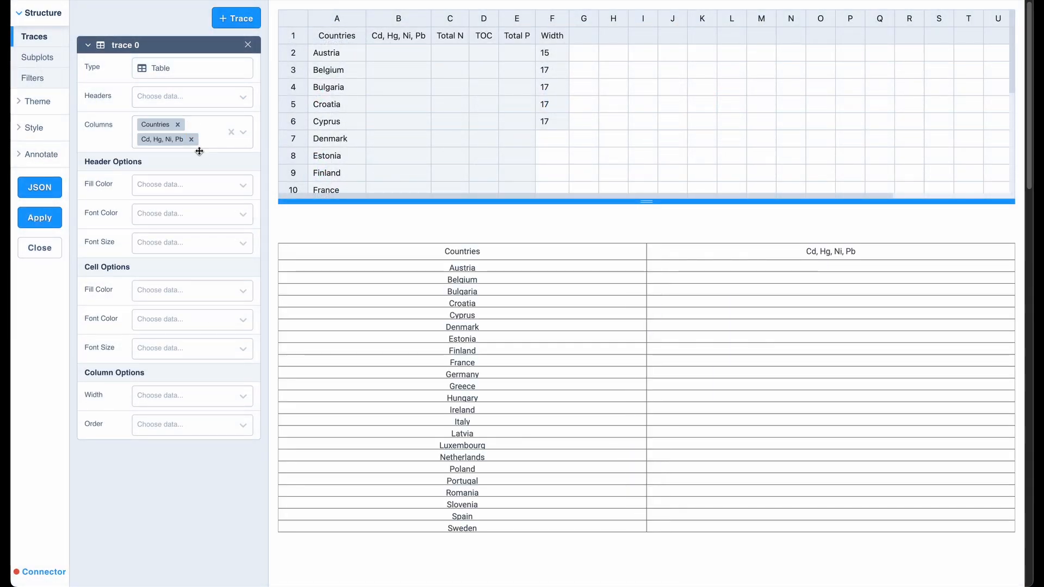
left_click(198, 156)
left_click(196, 171)
left_click(197, 160)
left_click(179, 171)
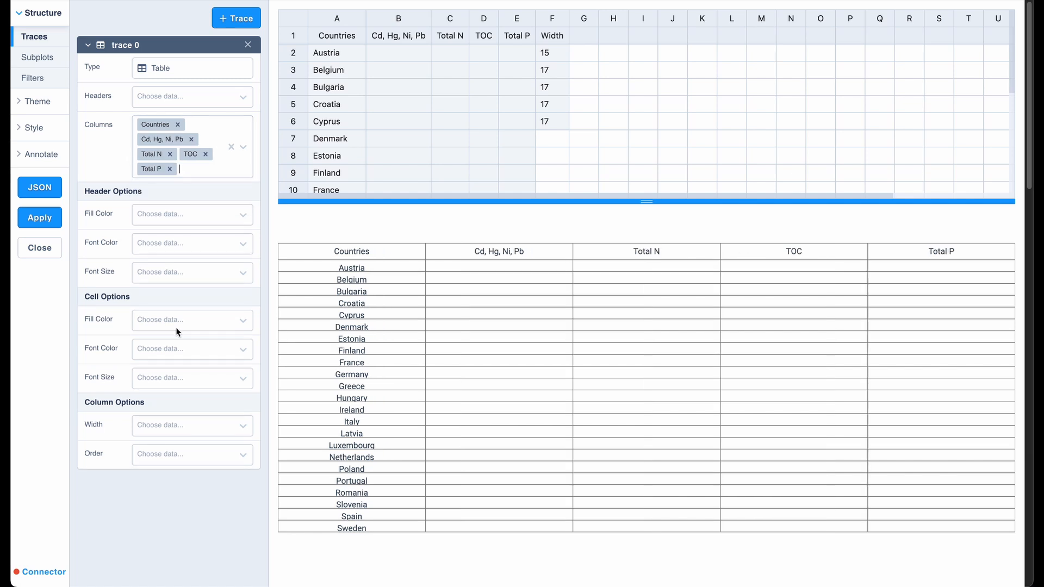
left_click(176, 427)
left_click(165, 531)
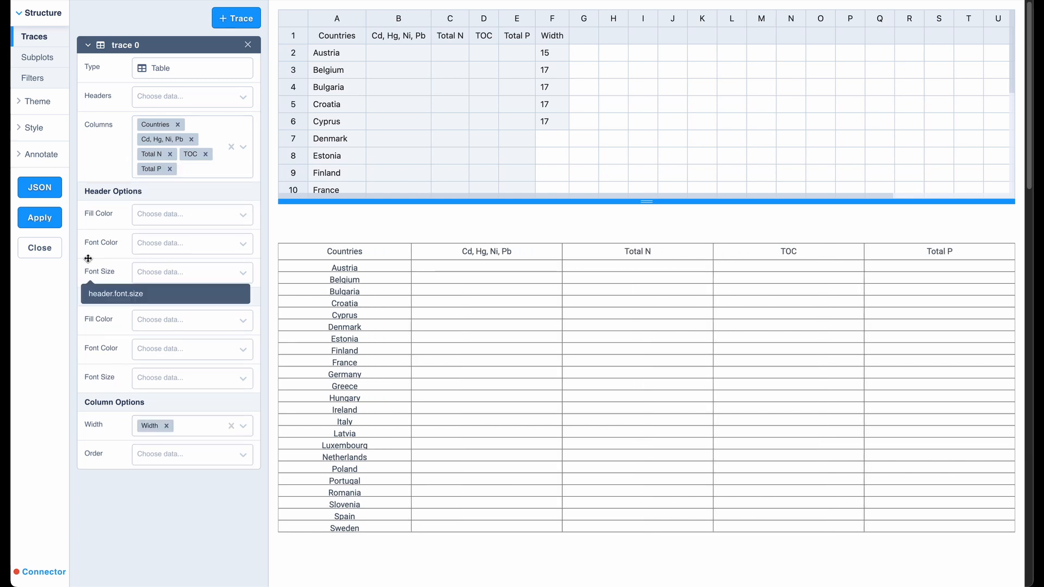
Open the chart's JSON in the code editor with automatic data source extraction disabled, and fold the cells' values array.
left_click(52, 192)
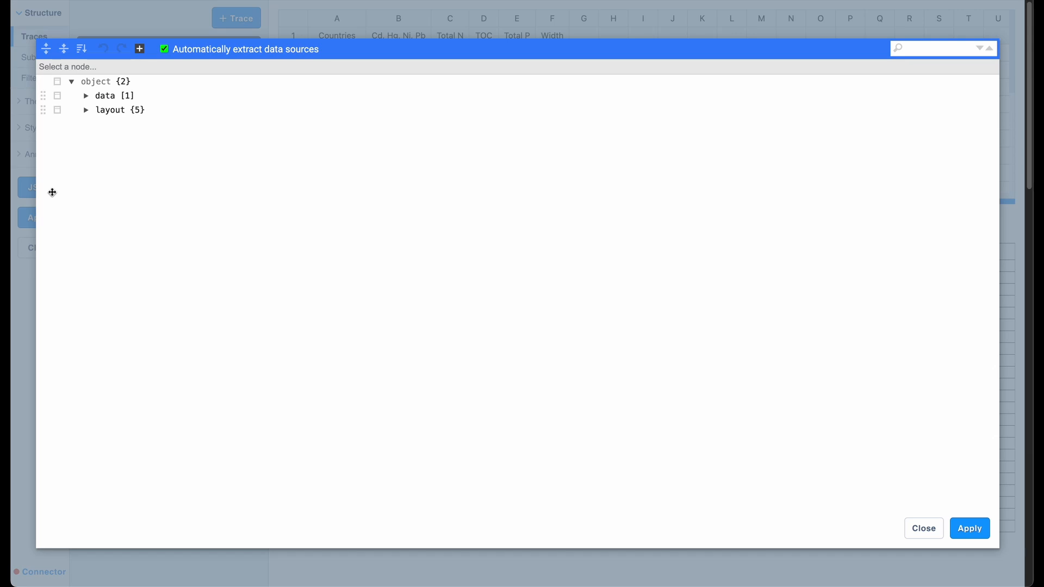
left_click(164, 50)
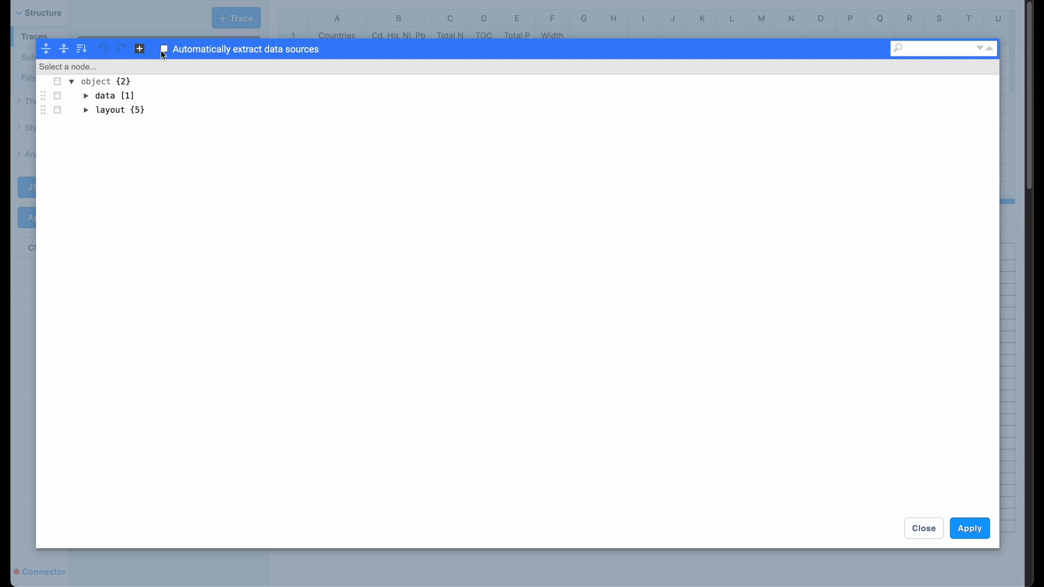
left_click(139, 49)
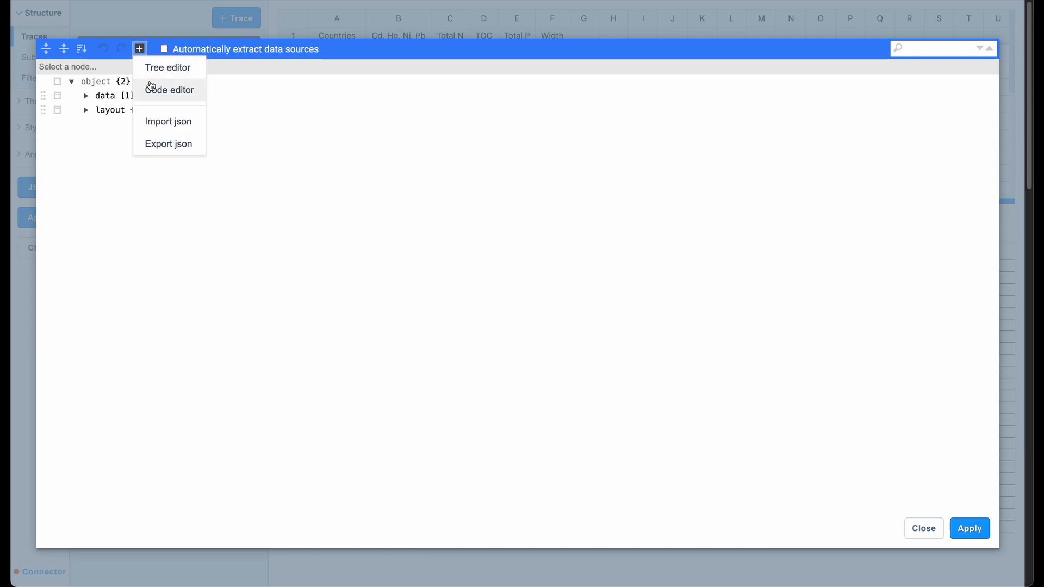
left_click(150, 85)
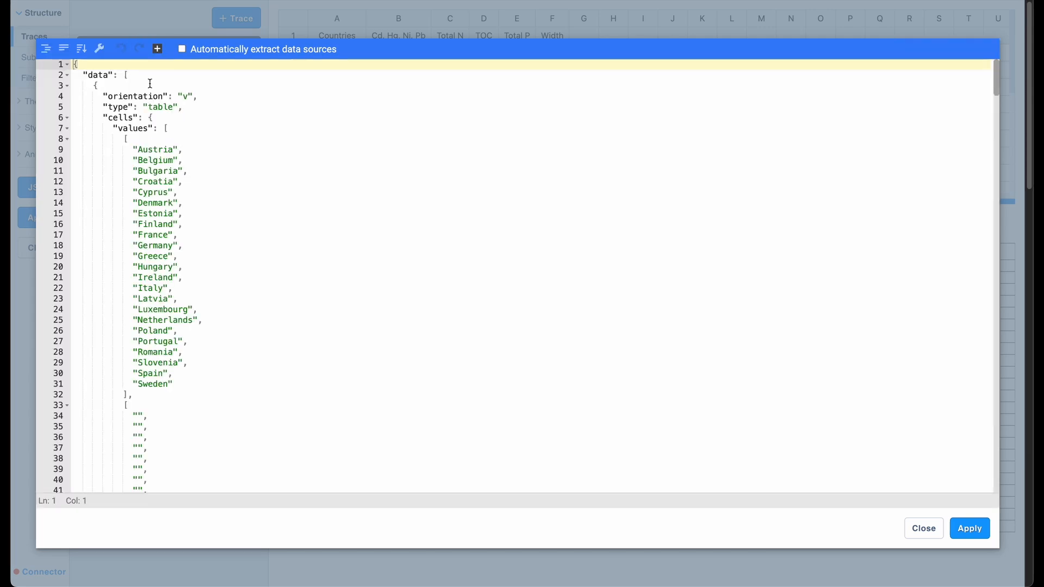
left_click(67, 129)
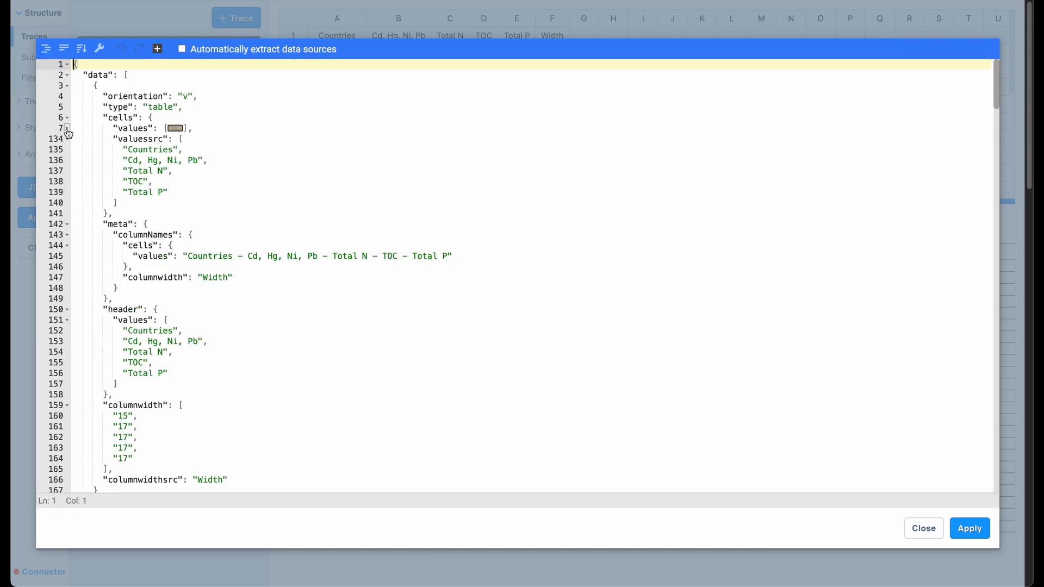
Insert an empty "fill" object as the first entry of the table trace's "cells" object.
left_click(172, 117)
key("Return")
type("\"")
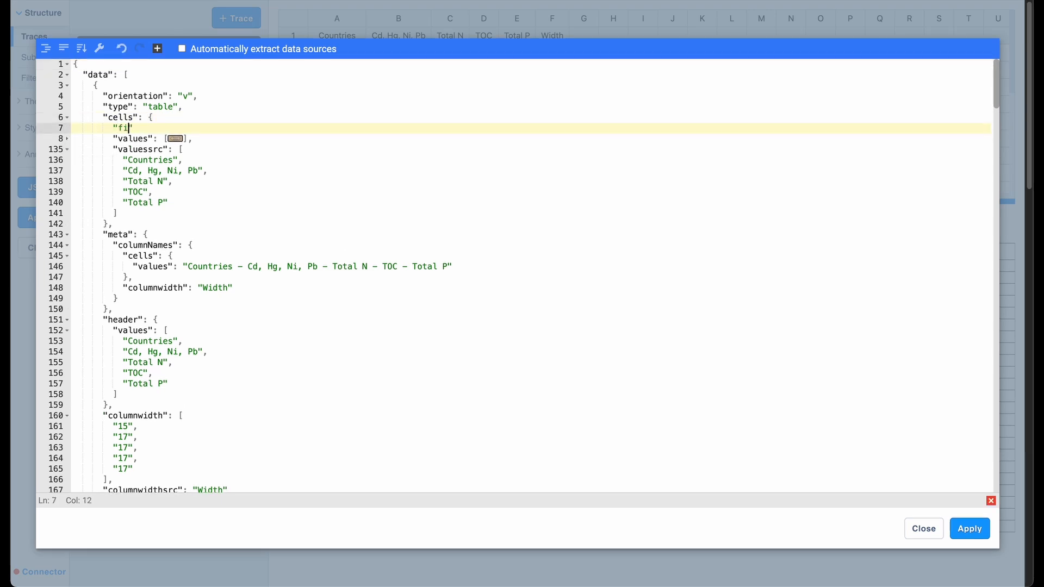
type("fill\": {},")
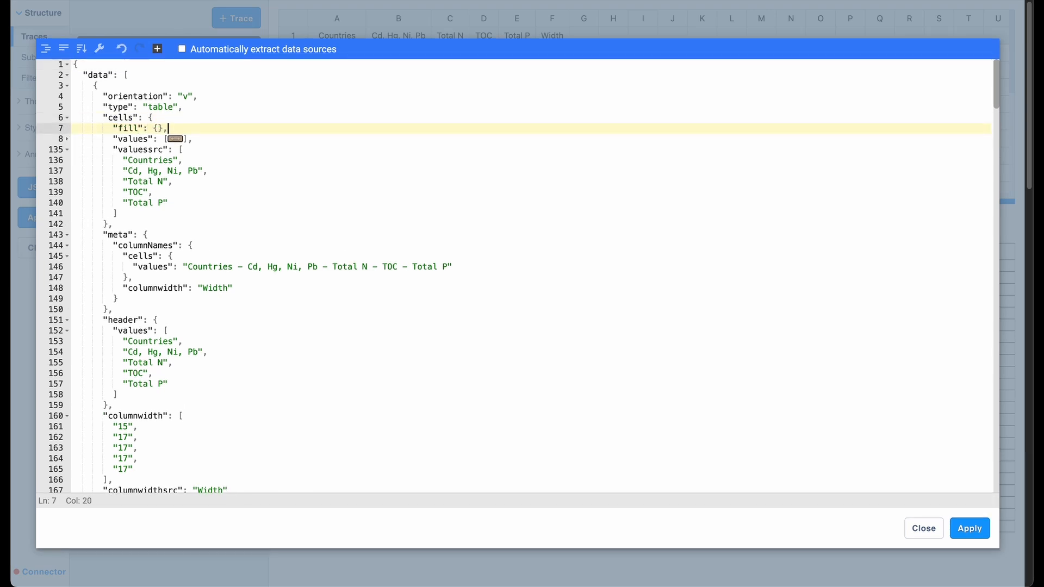
Add a "color" key with an empty multi-line array inside the cells' "fill" object.
key("Left")
key("Left")
key("Return")
type("\"color\": ")
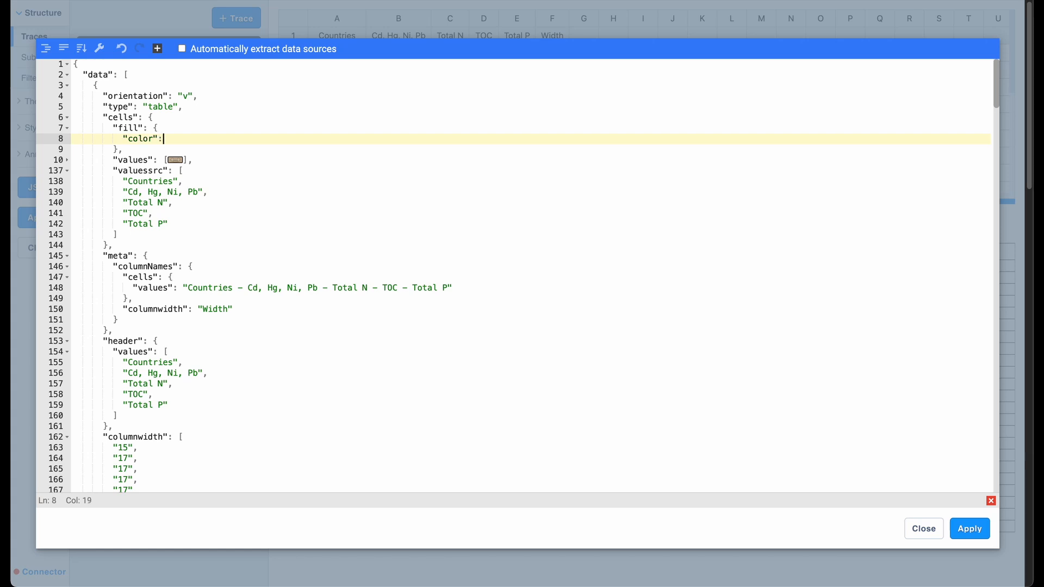
type("[")
key("Return")
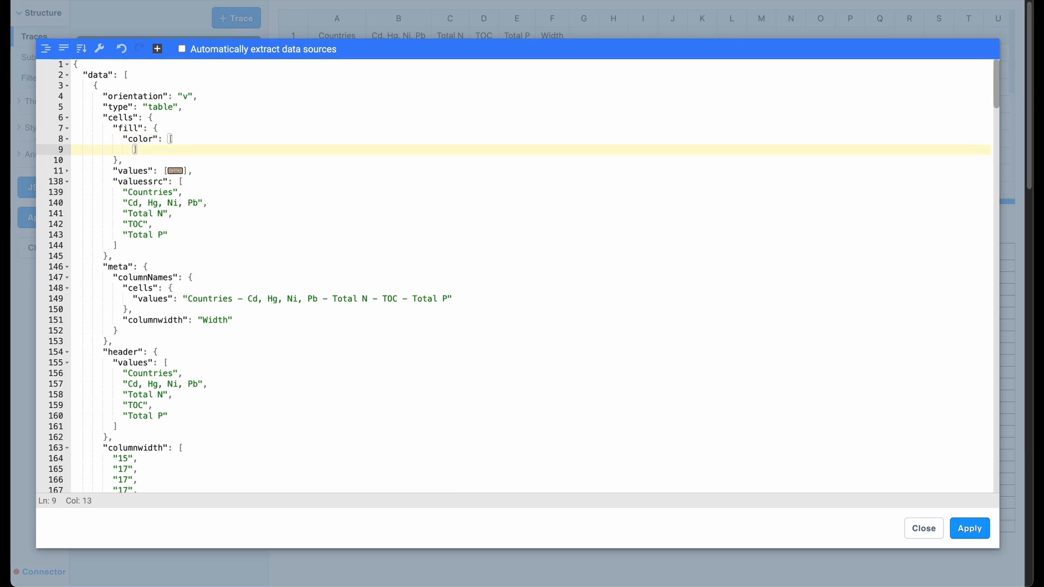
key("Down")
key("Left")
key("Up")
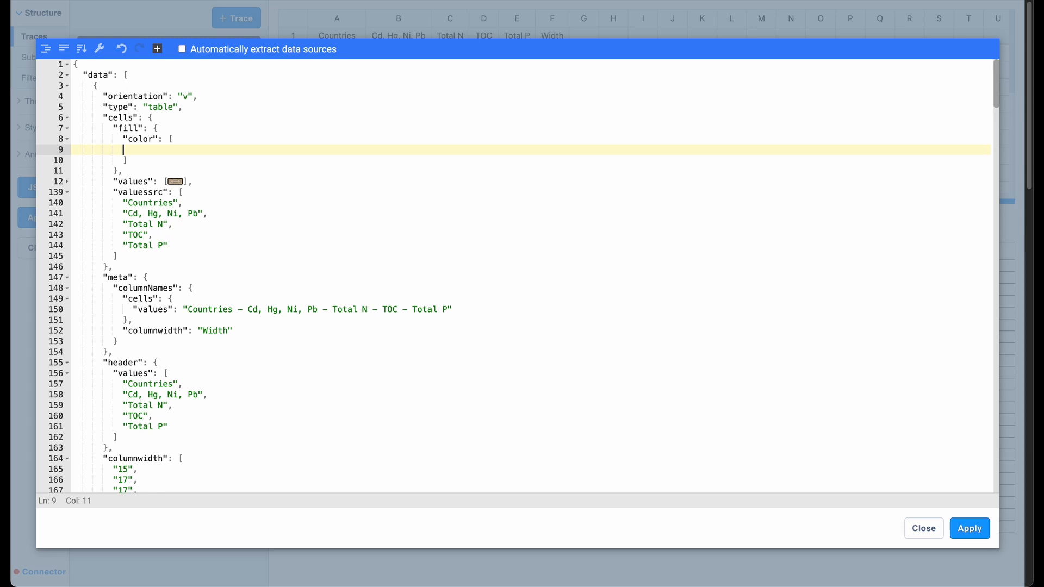
Enter "white" as the first fill color, followed by a nested array whose first color is "#c8fff8".
type("\"white\",")
key("Return")
type("[]")
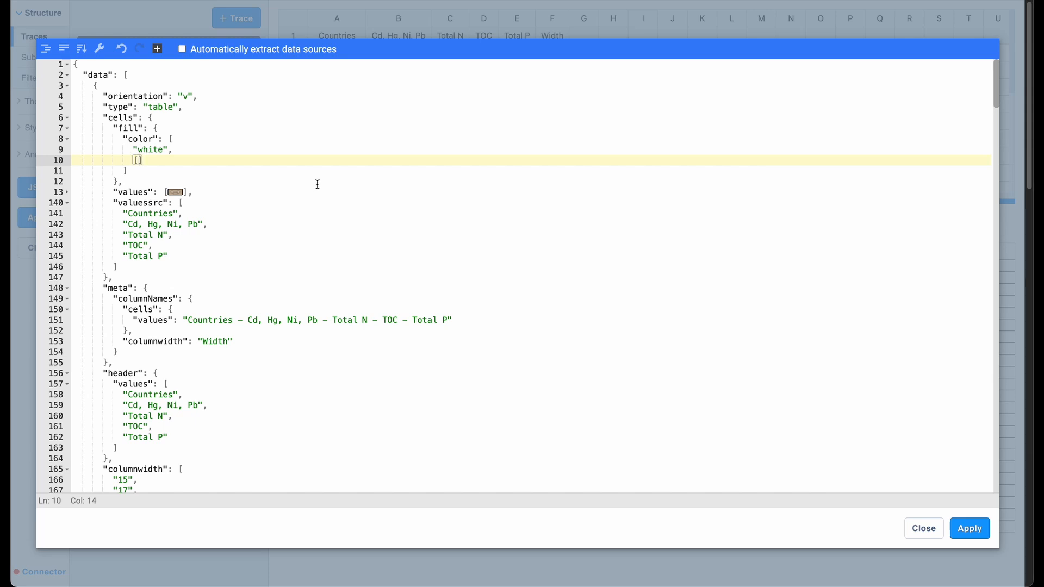
key("Return")
type("\"")
type("#c8fff8")
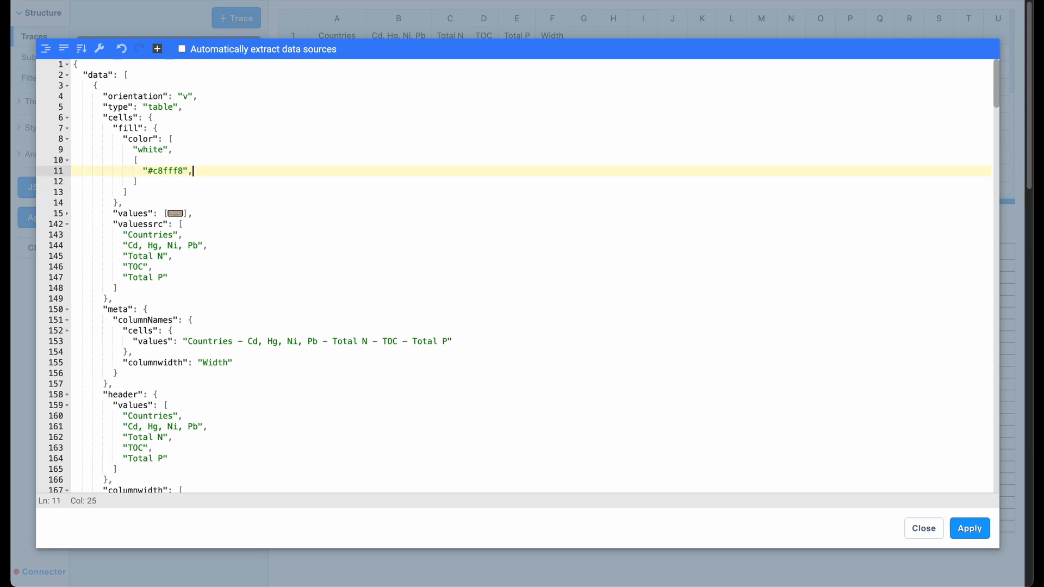
type("\",")
key("Return")
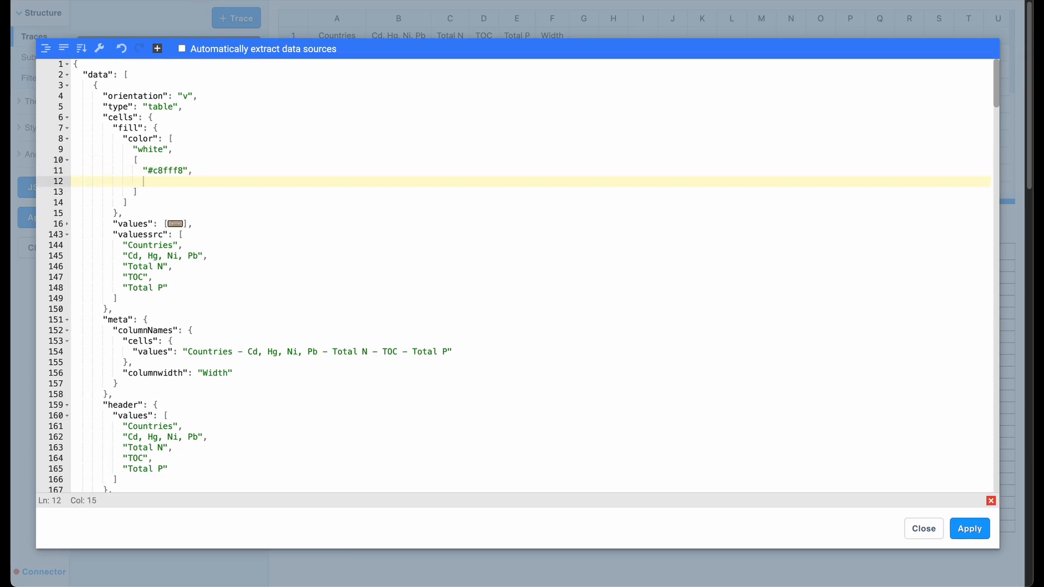
Add the colors "#007b6c" and "#e56b38" to the nested array below "#c8fff8".
type("\"")
type("#007b6c")
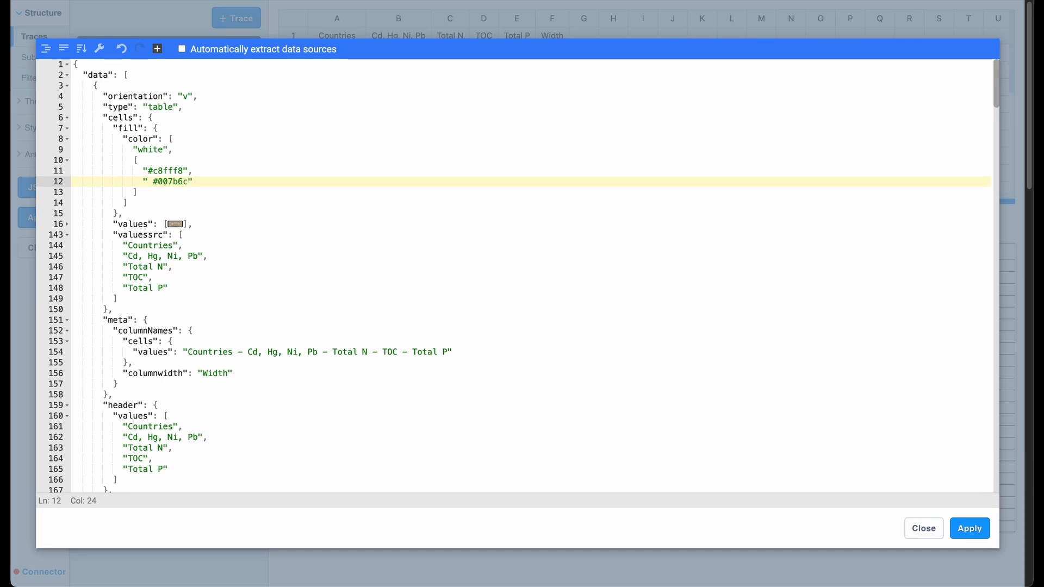
type("\",")
key("Return")
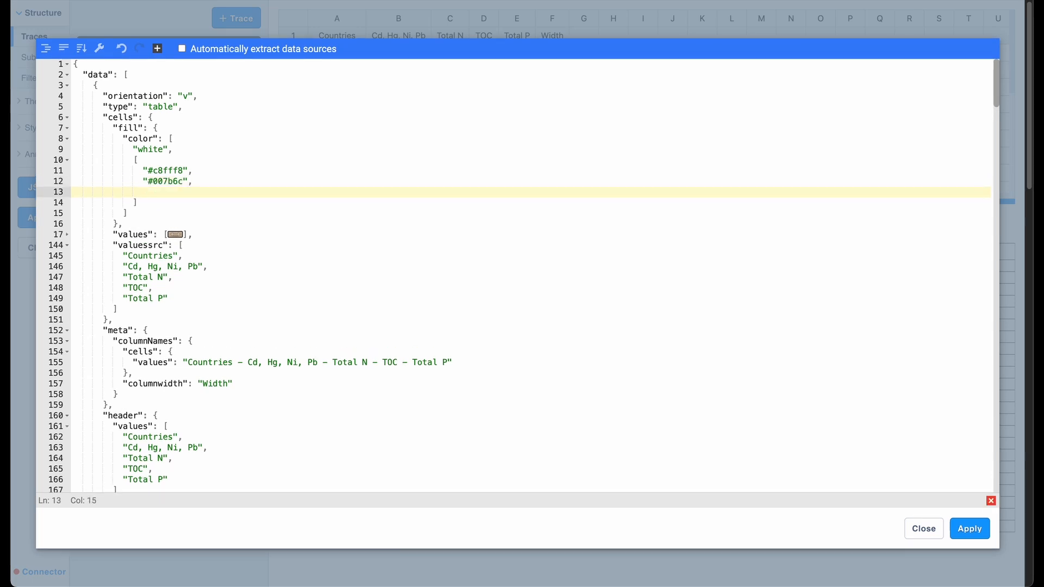
type("\"")
type("#e56b38")
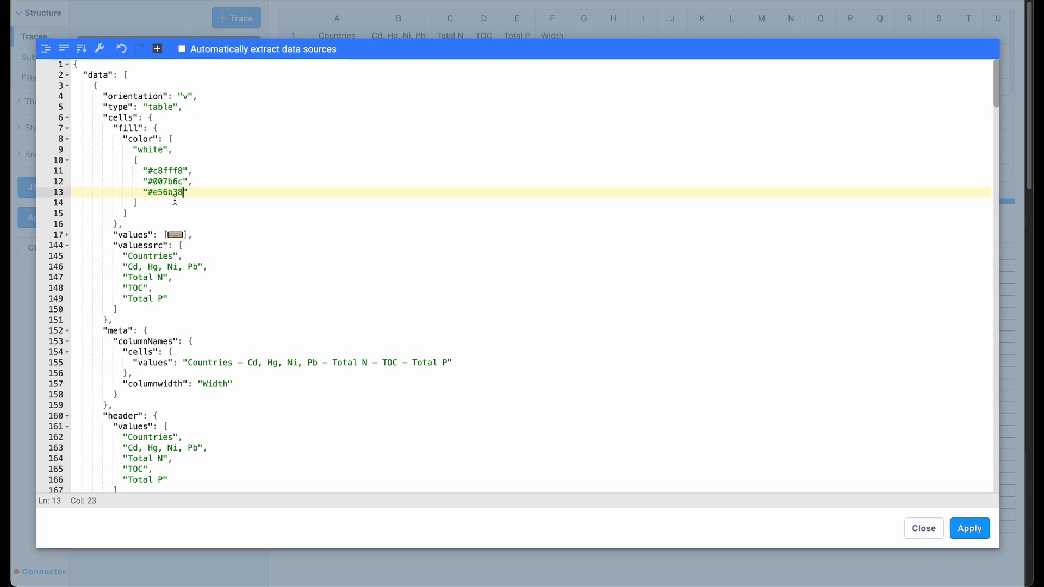
Add "#fdaf20" as the fourth color of the nested array and apply the JSON to the chart.
type("\",")
key("Return")
type("\"")
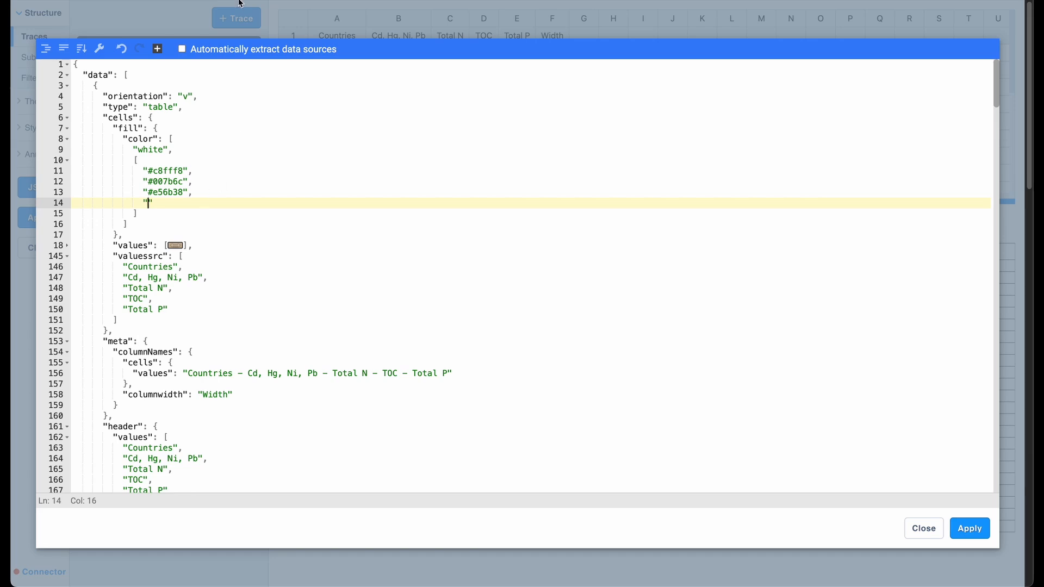
type("#fdaf20")
left_click(966, 524)
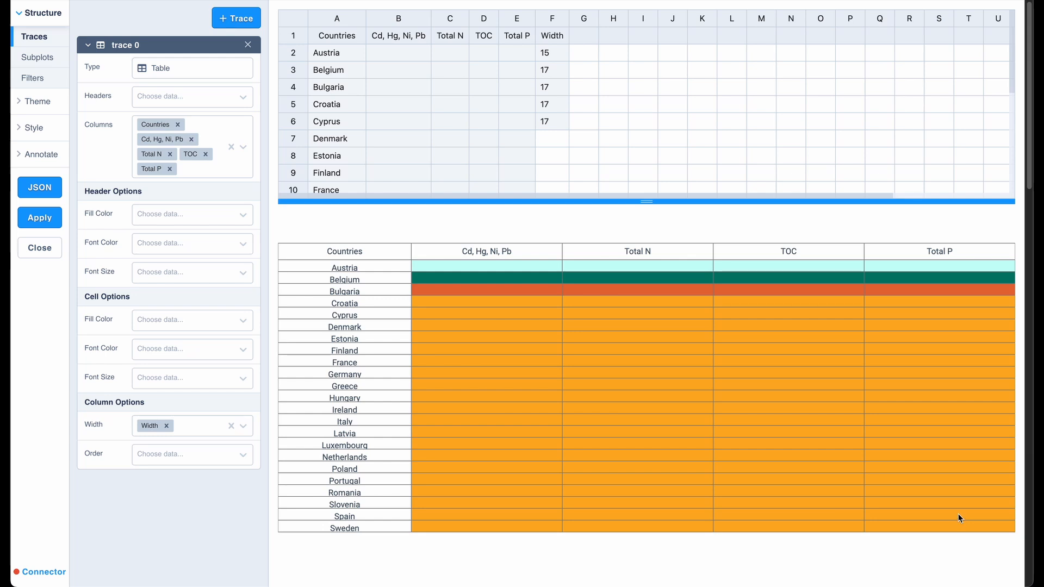
Reopen the chart's JSON as code, add "white" after the nested array in the cells' fill color, and apply it.
left_click(49, 191)
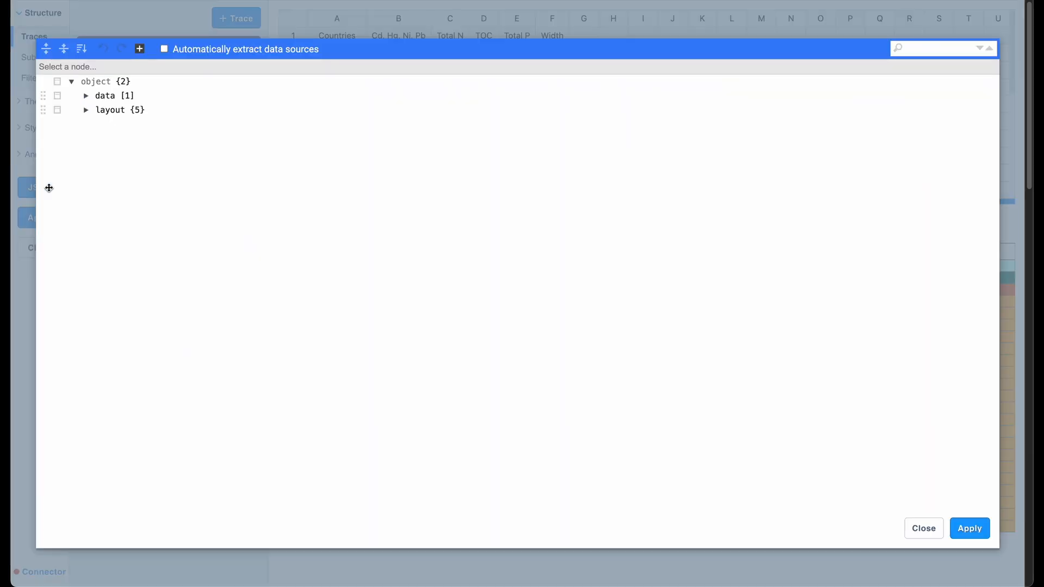
left_click(140, 49)
left_click(183, 87)
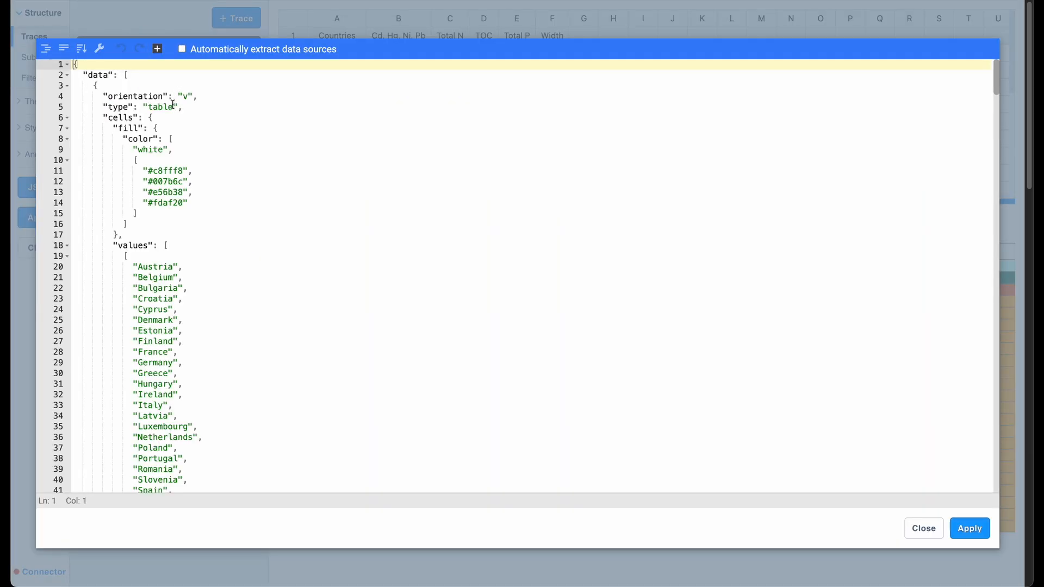
left_click(191, 213)
type(",")
key("Return")
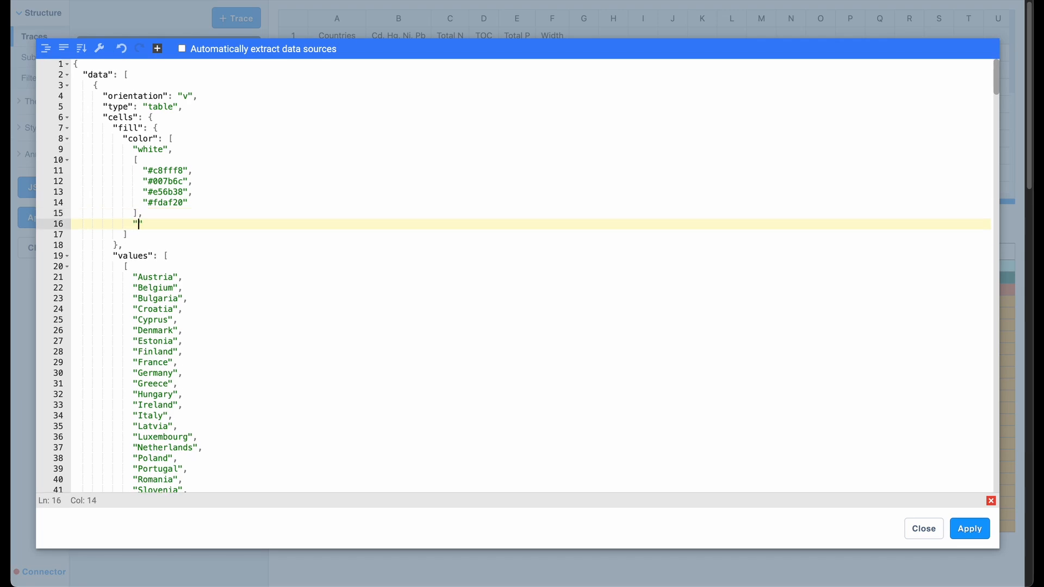
type("\"white")
left_click(972, 528)
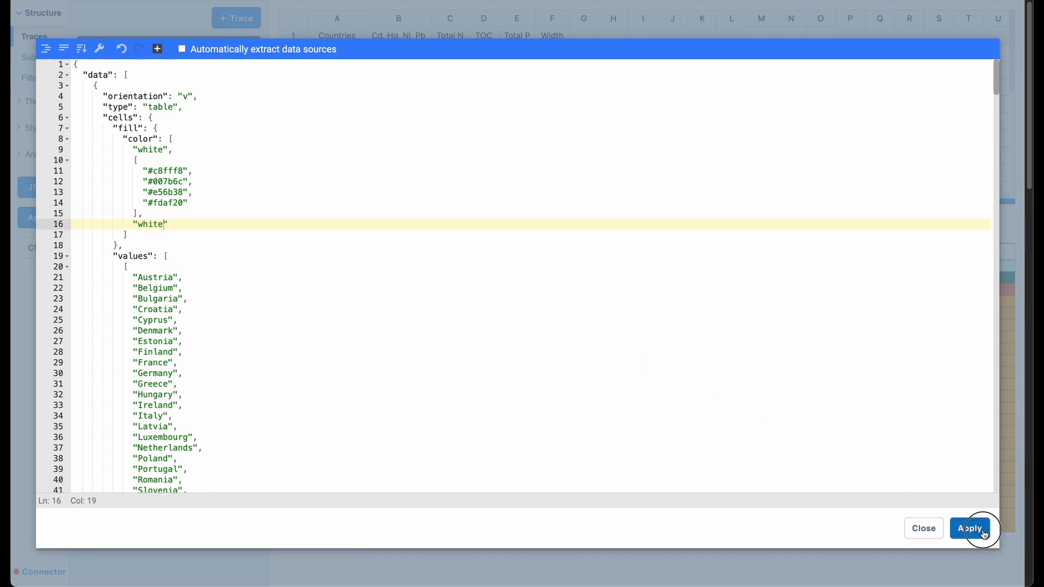